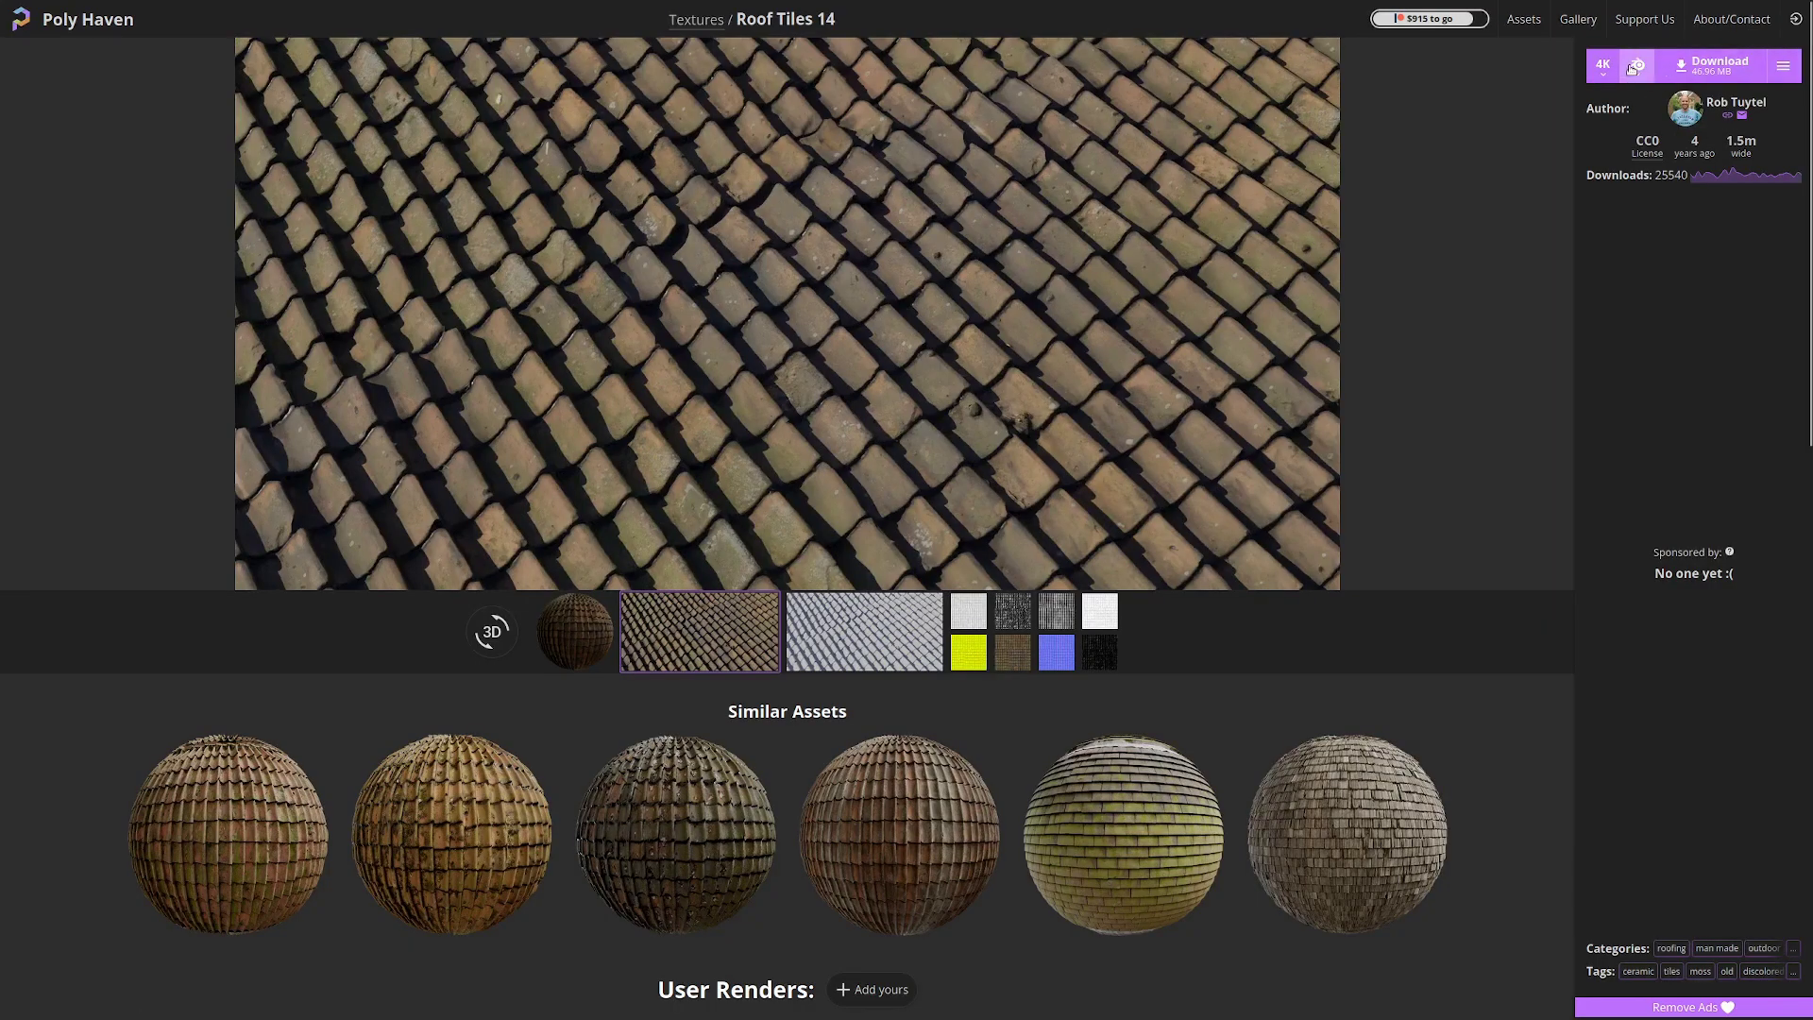
Select the Roof Tiles 14 NormalDX, Roughness, Color and Metalness maps for the texture setup.
click(546, 413)
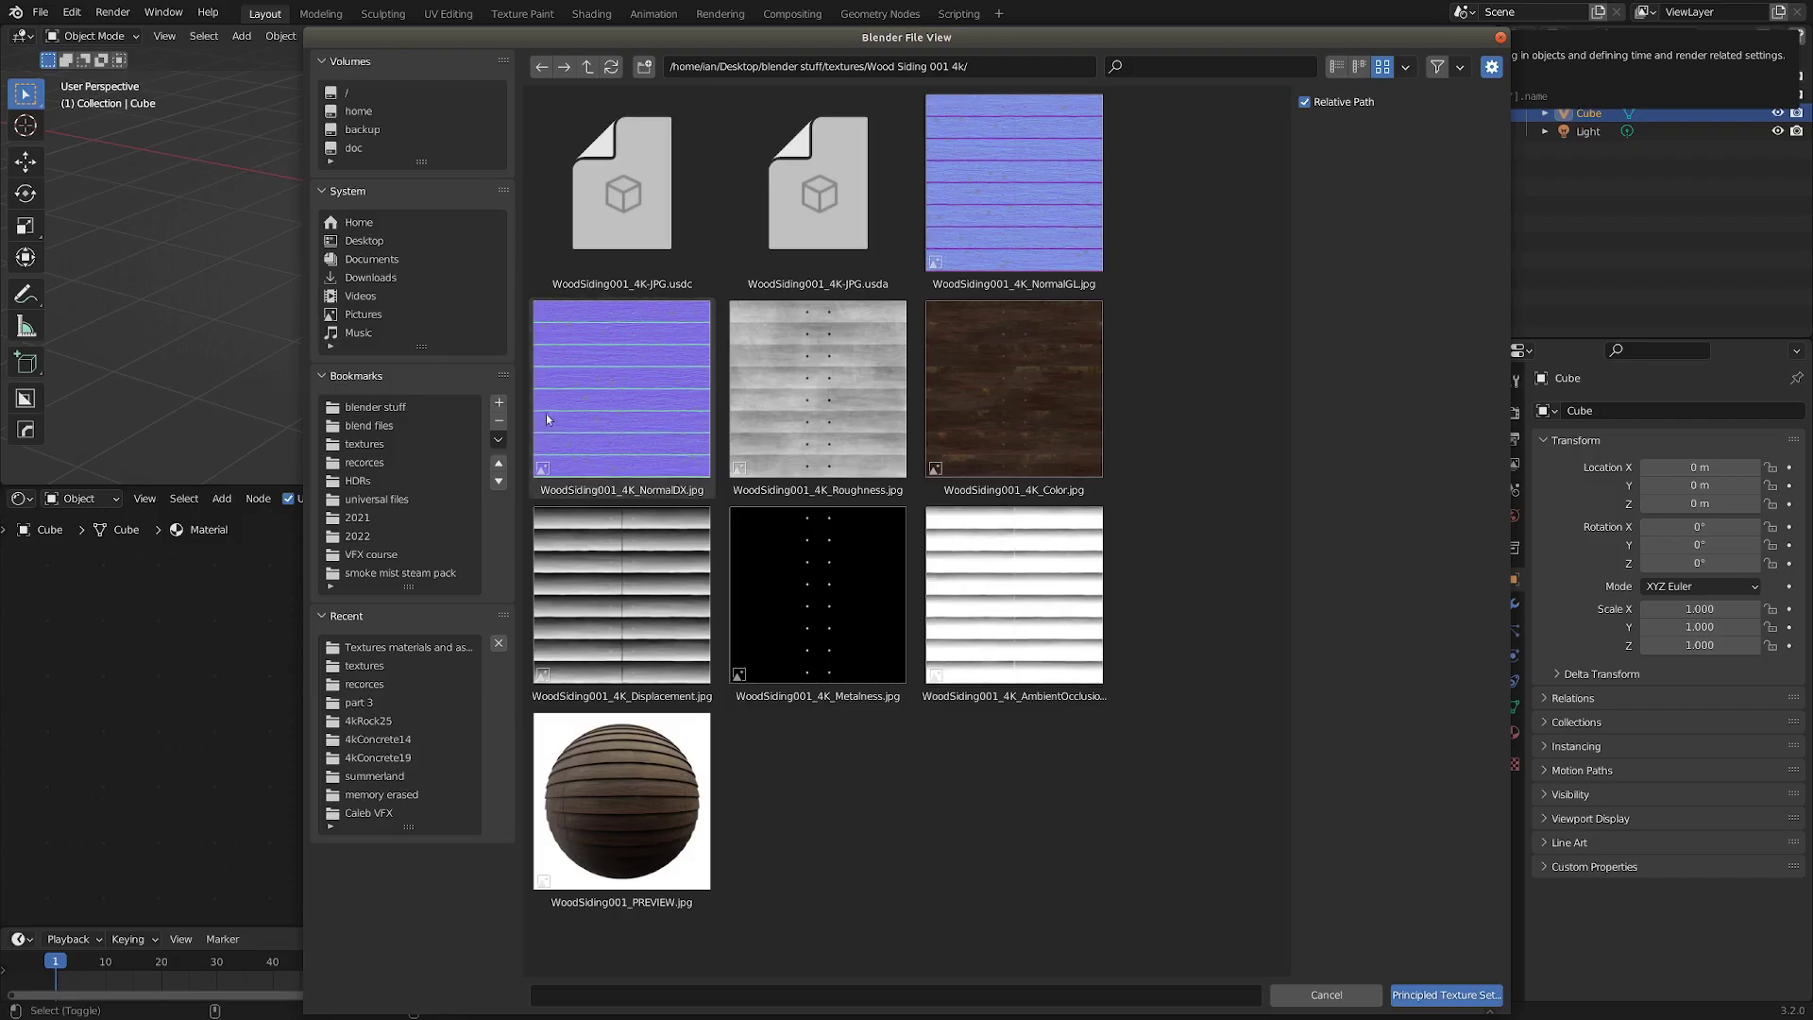
ctrl+click(818, 396)
ctrl+click(1077, 353)
ctrl+click(782, 609)
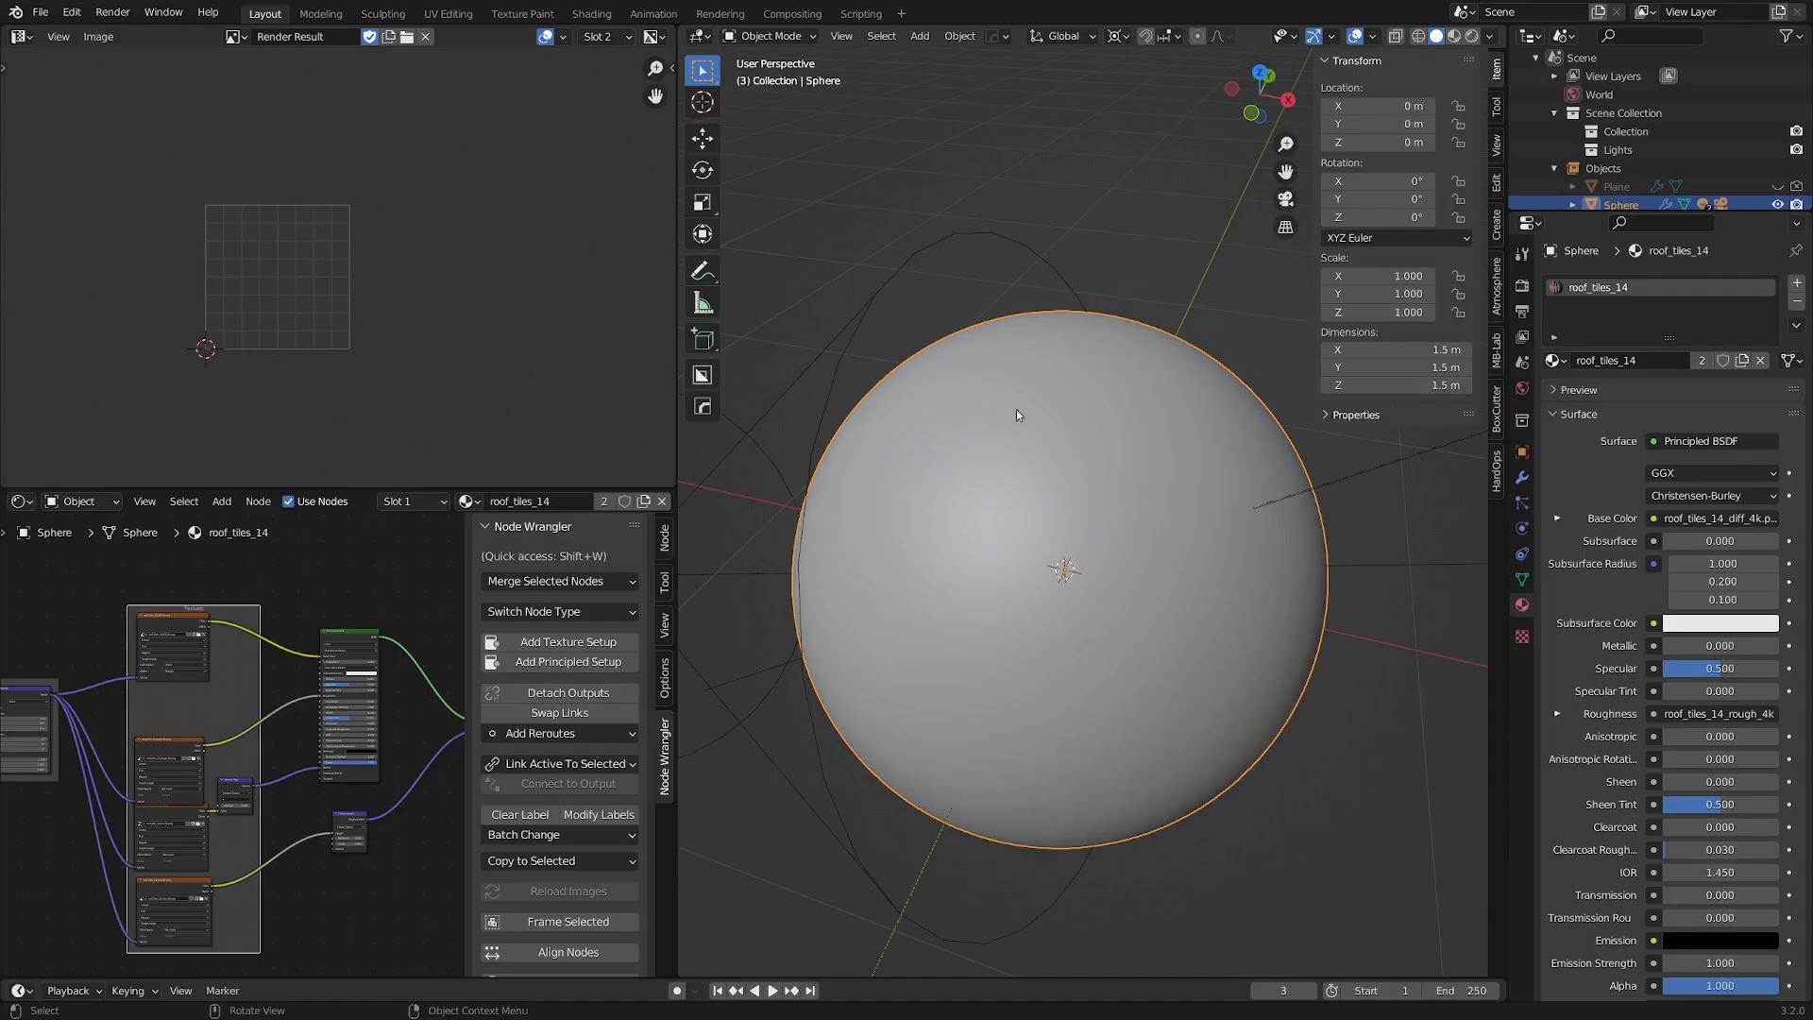
Mark the roof_tiles_14 material as an asset.
right_click(1587, 305)
click(1598, 292)
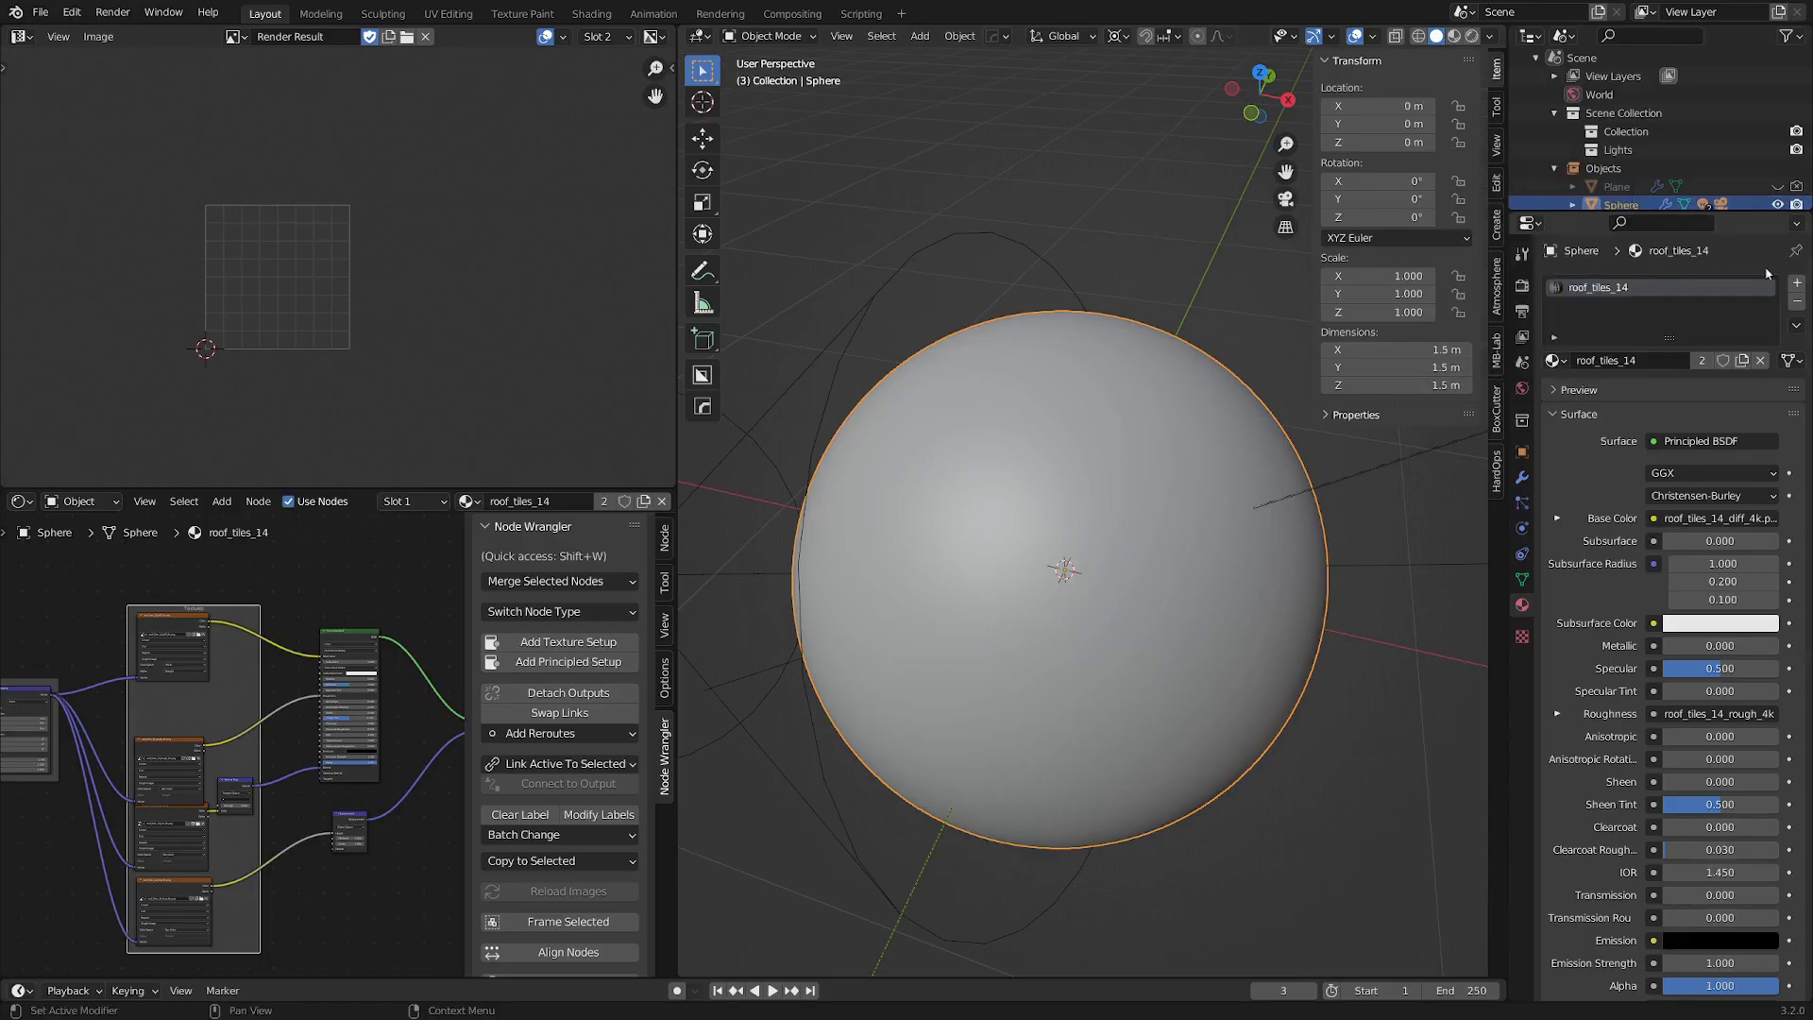
right_click(1598, 292)
click(1597, 291)
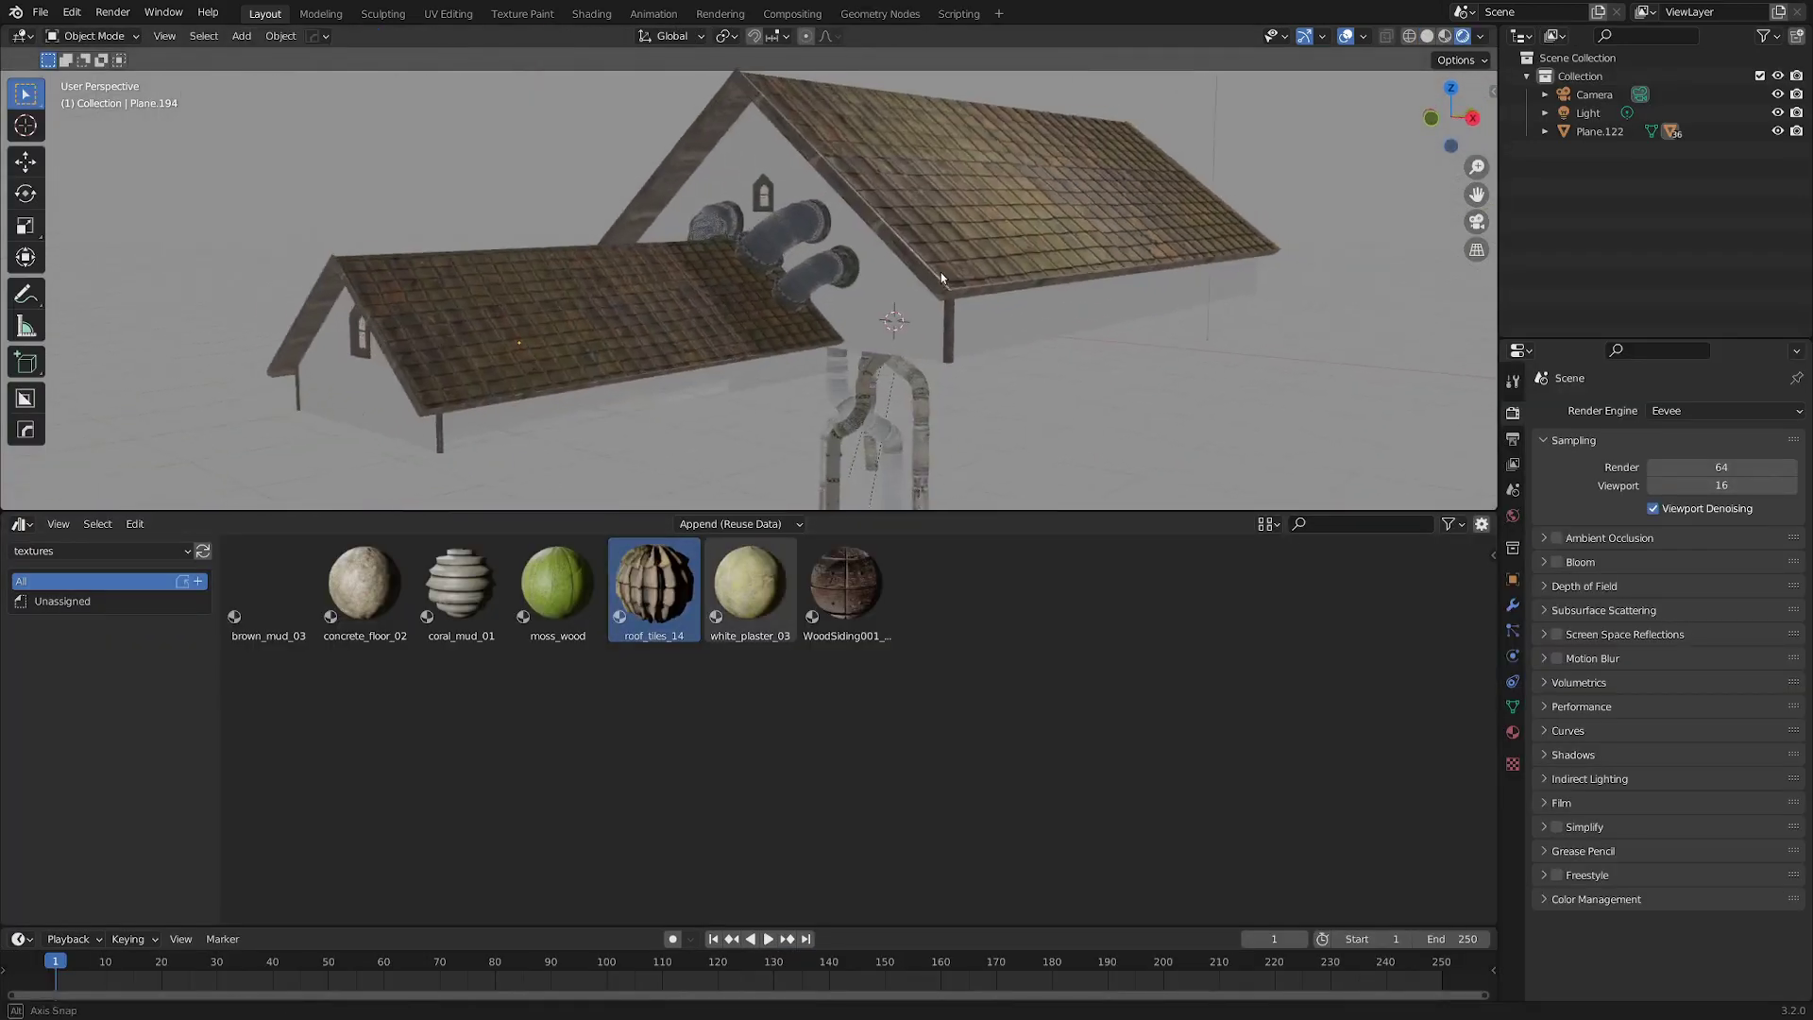
Drag the WoodSiding001 material from the textures library onto the house model.
middle_drag(940, 272, 821, 340)
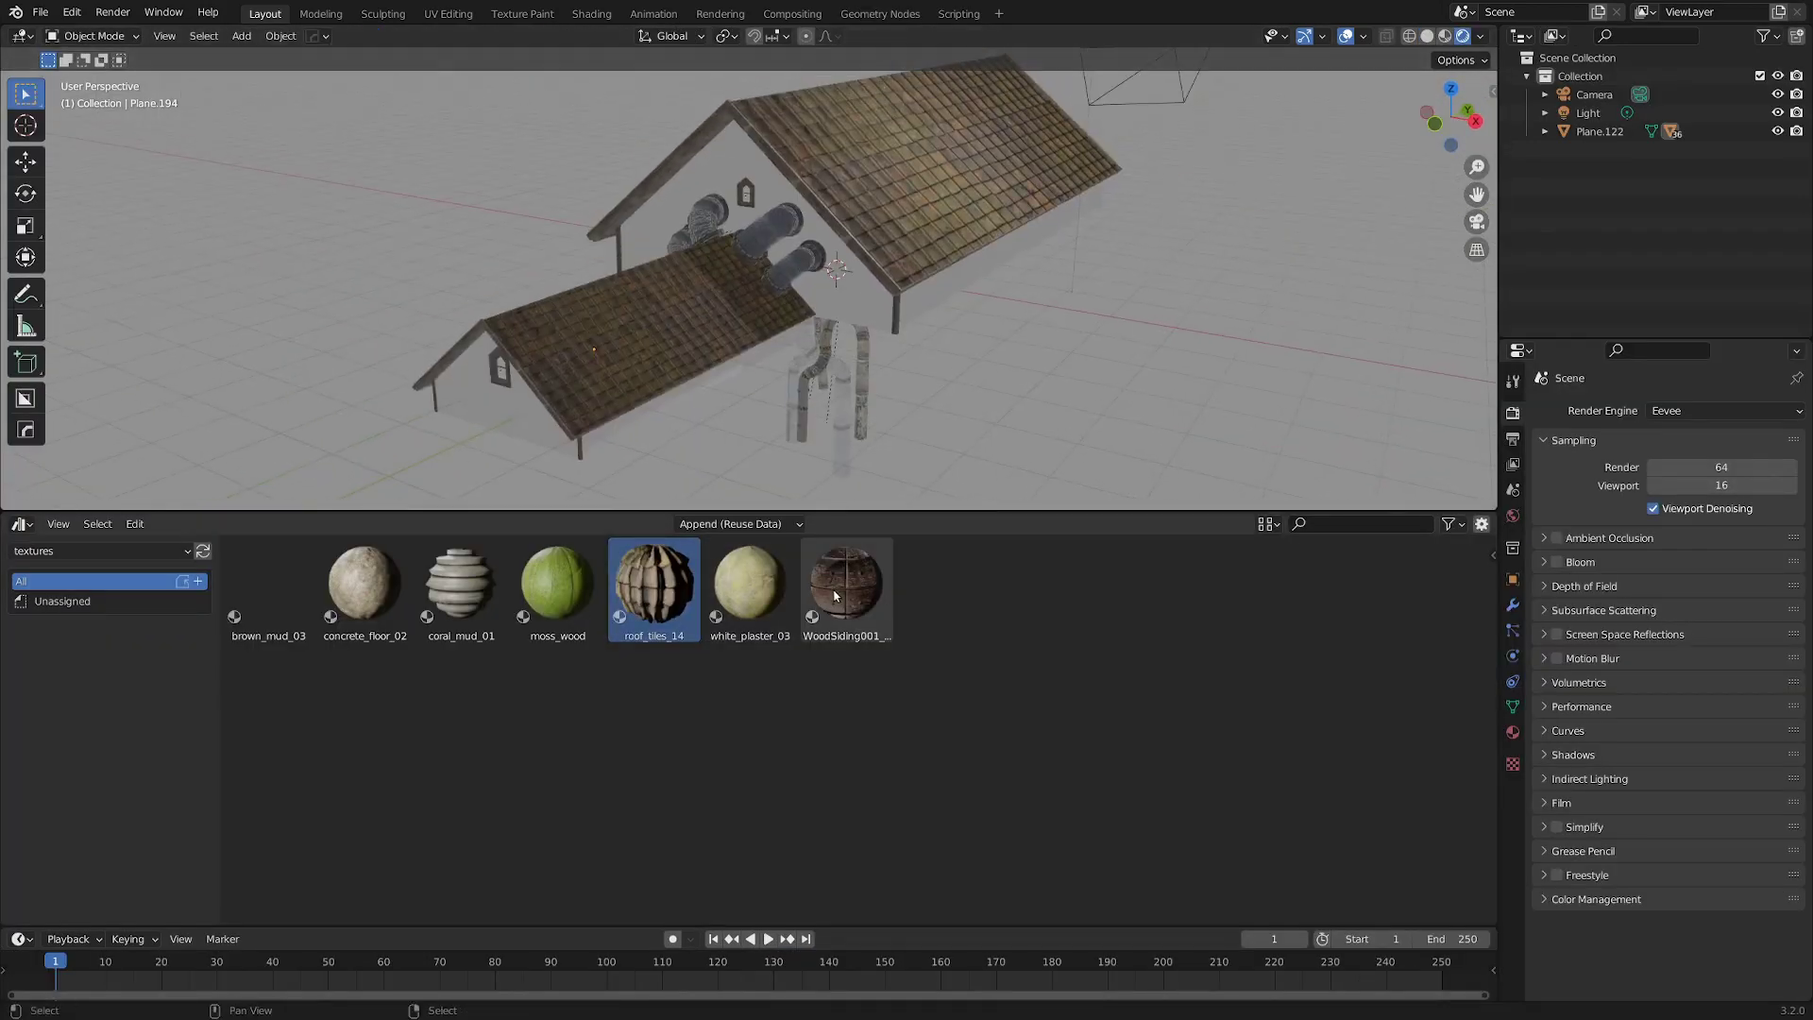
drag(835, 595, 633, 415)
scroll(633, 416, up, 4)
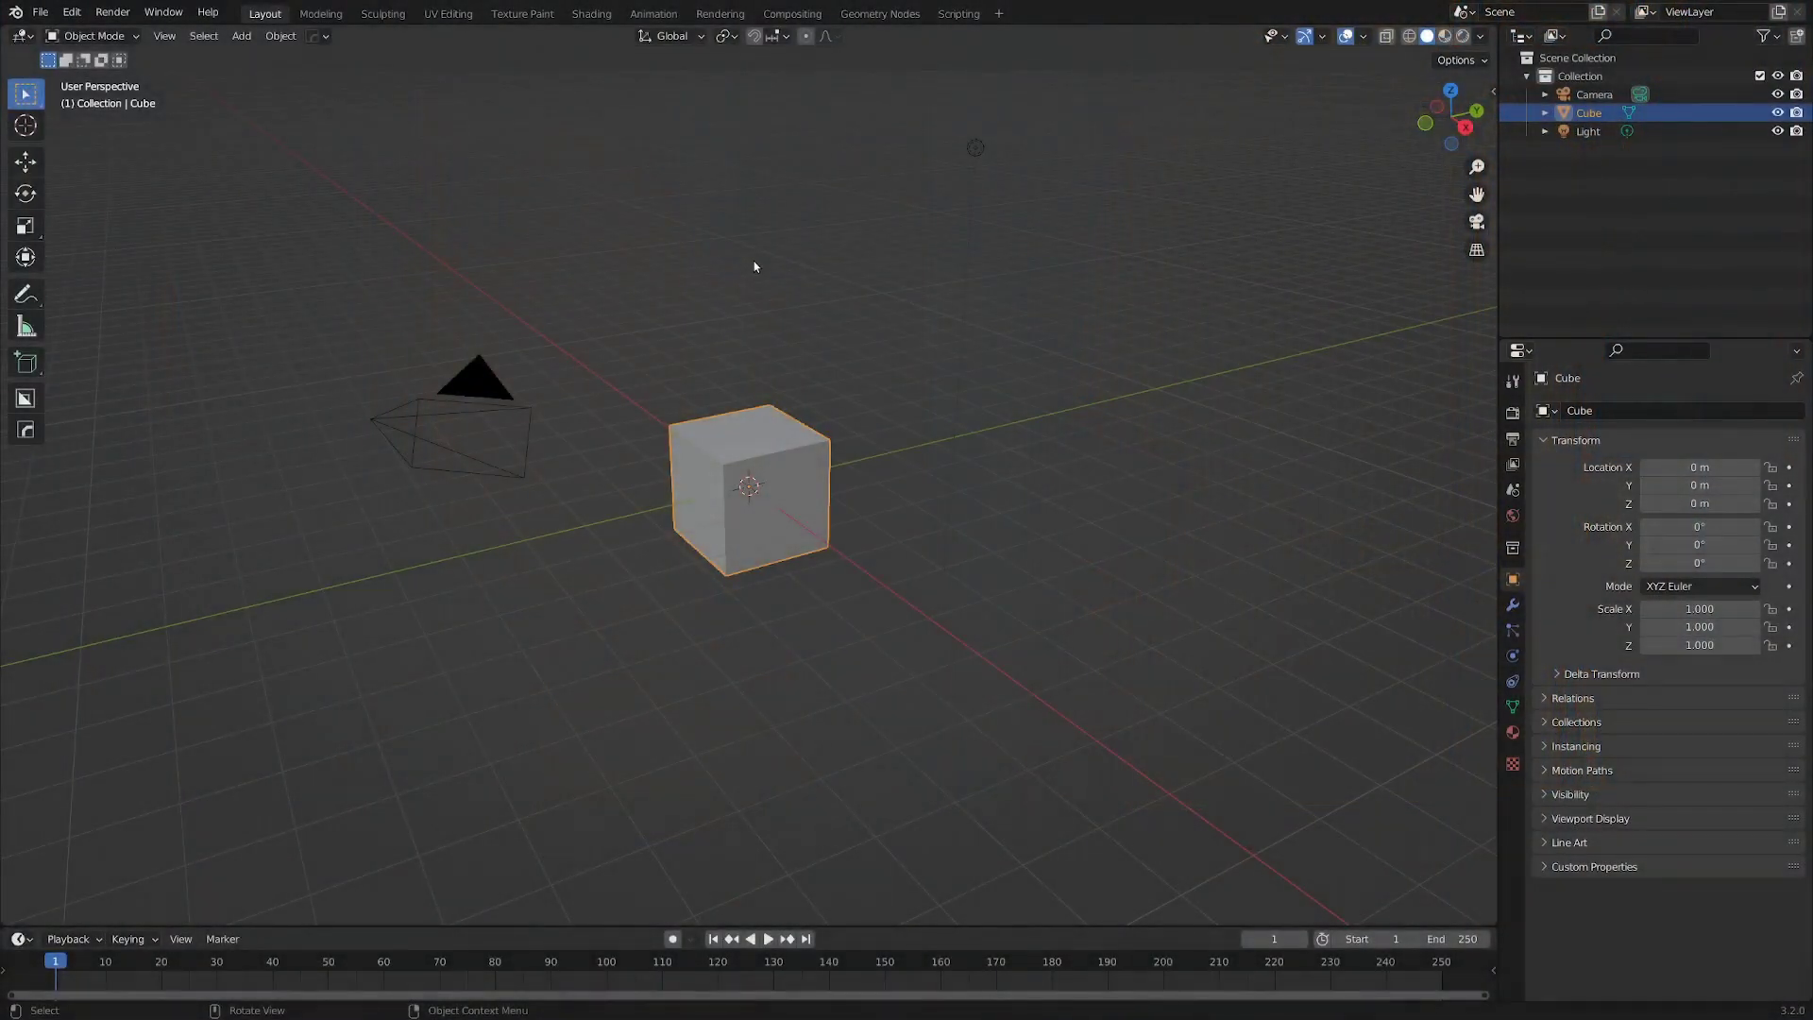
key(alt+Tab)
key(alt+Tab)
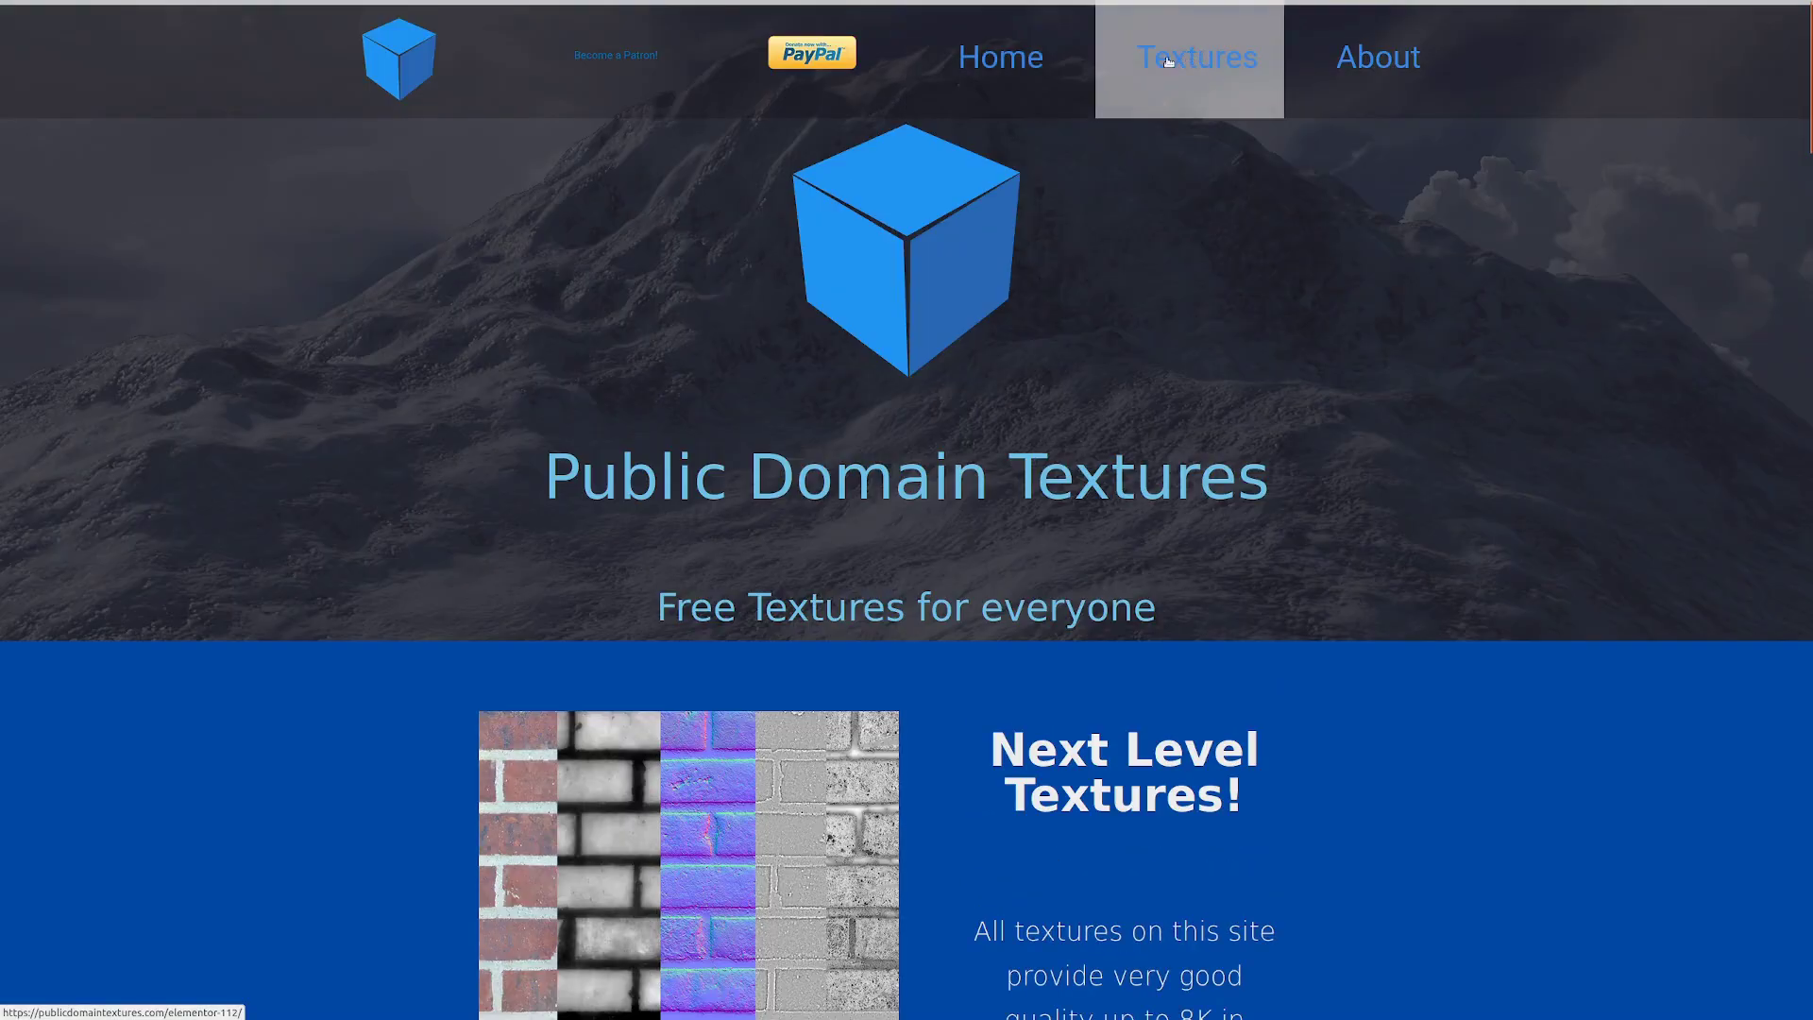
Browse the Public Domain Textures categories page, then go to the ambientCG website.
click(1195, 59)
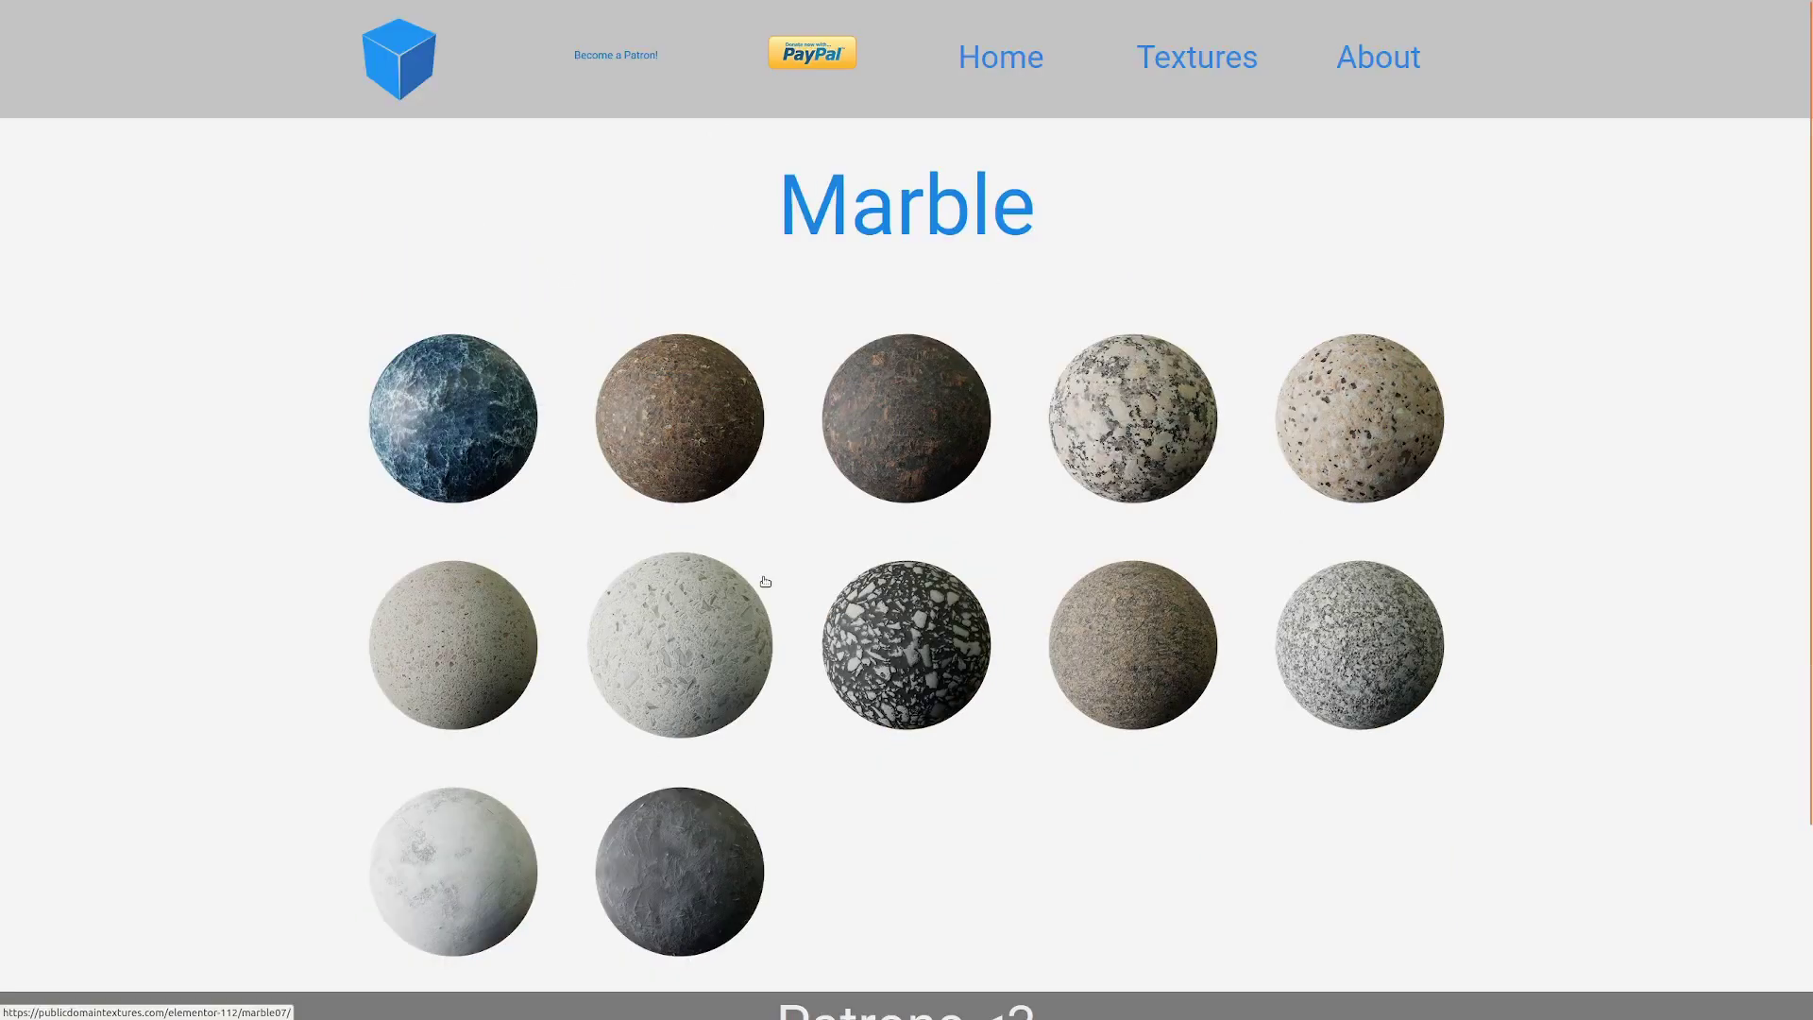
scroll(761, 579, down, 3)
scroll(764, 578, up, 3)
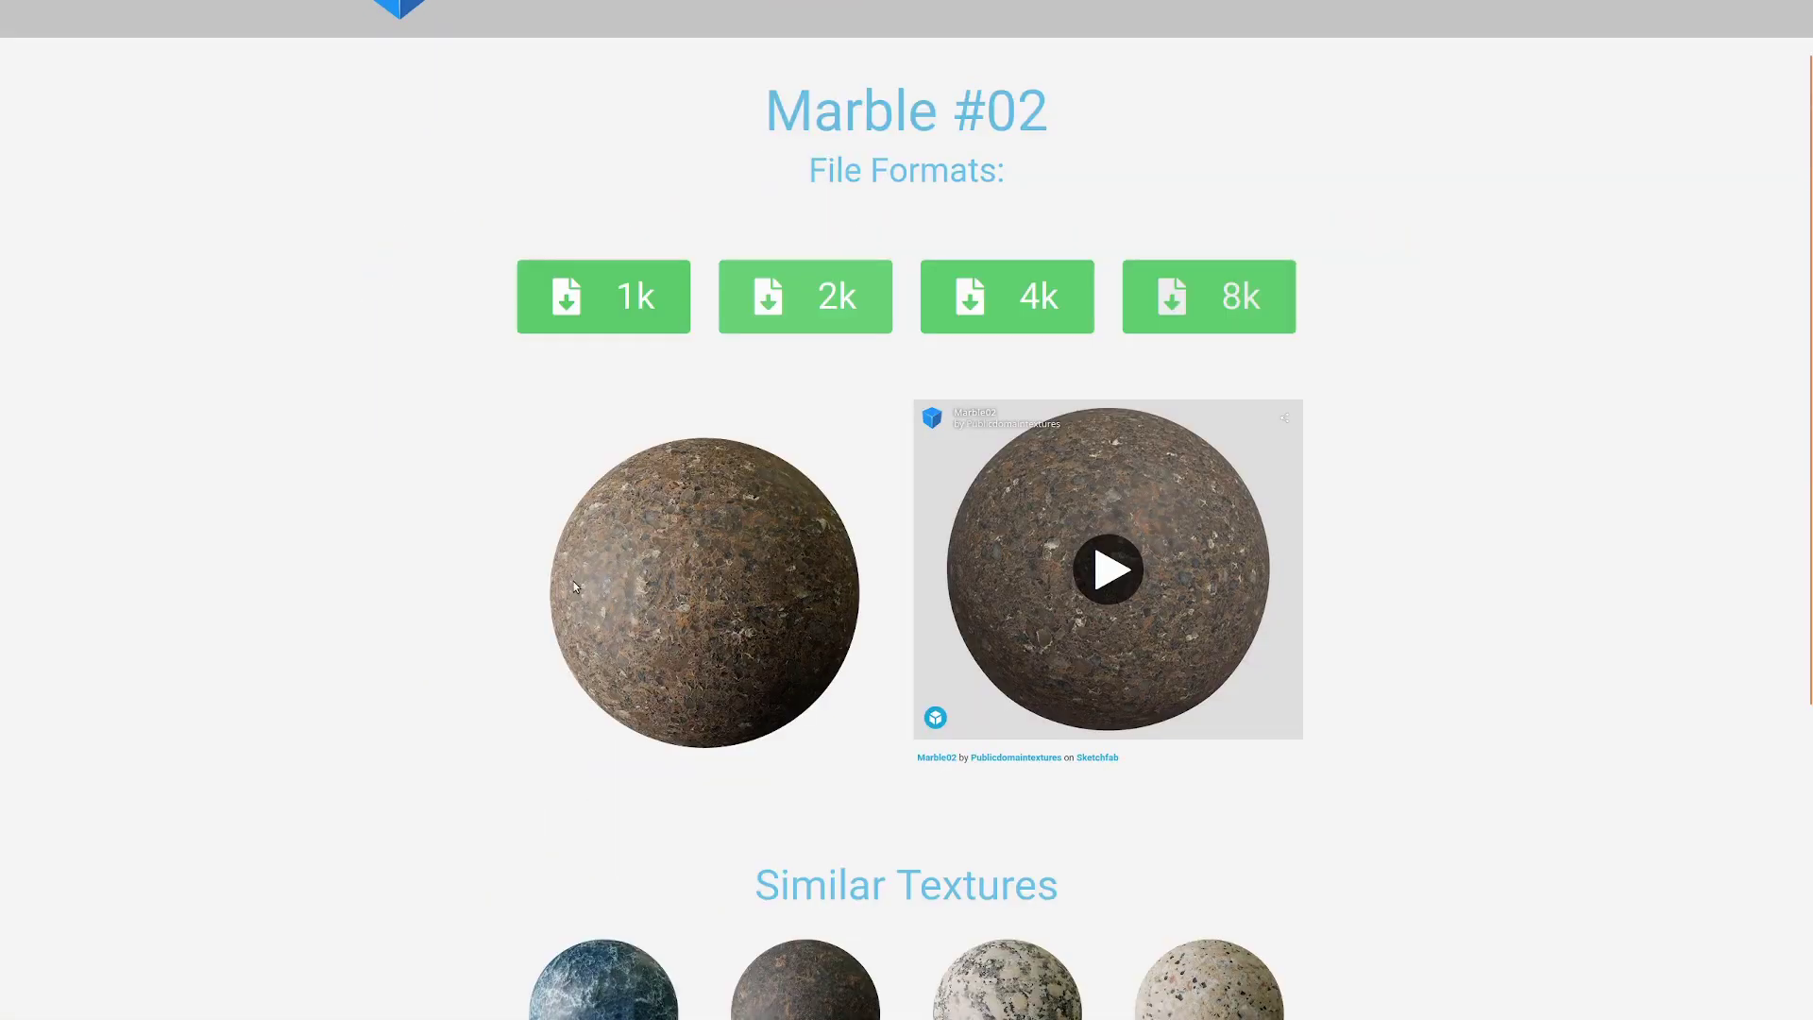
scroll(1084, 336, up, 1)
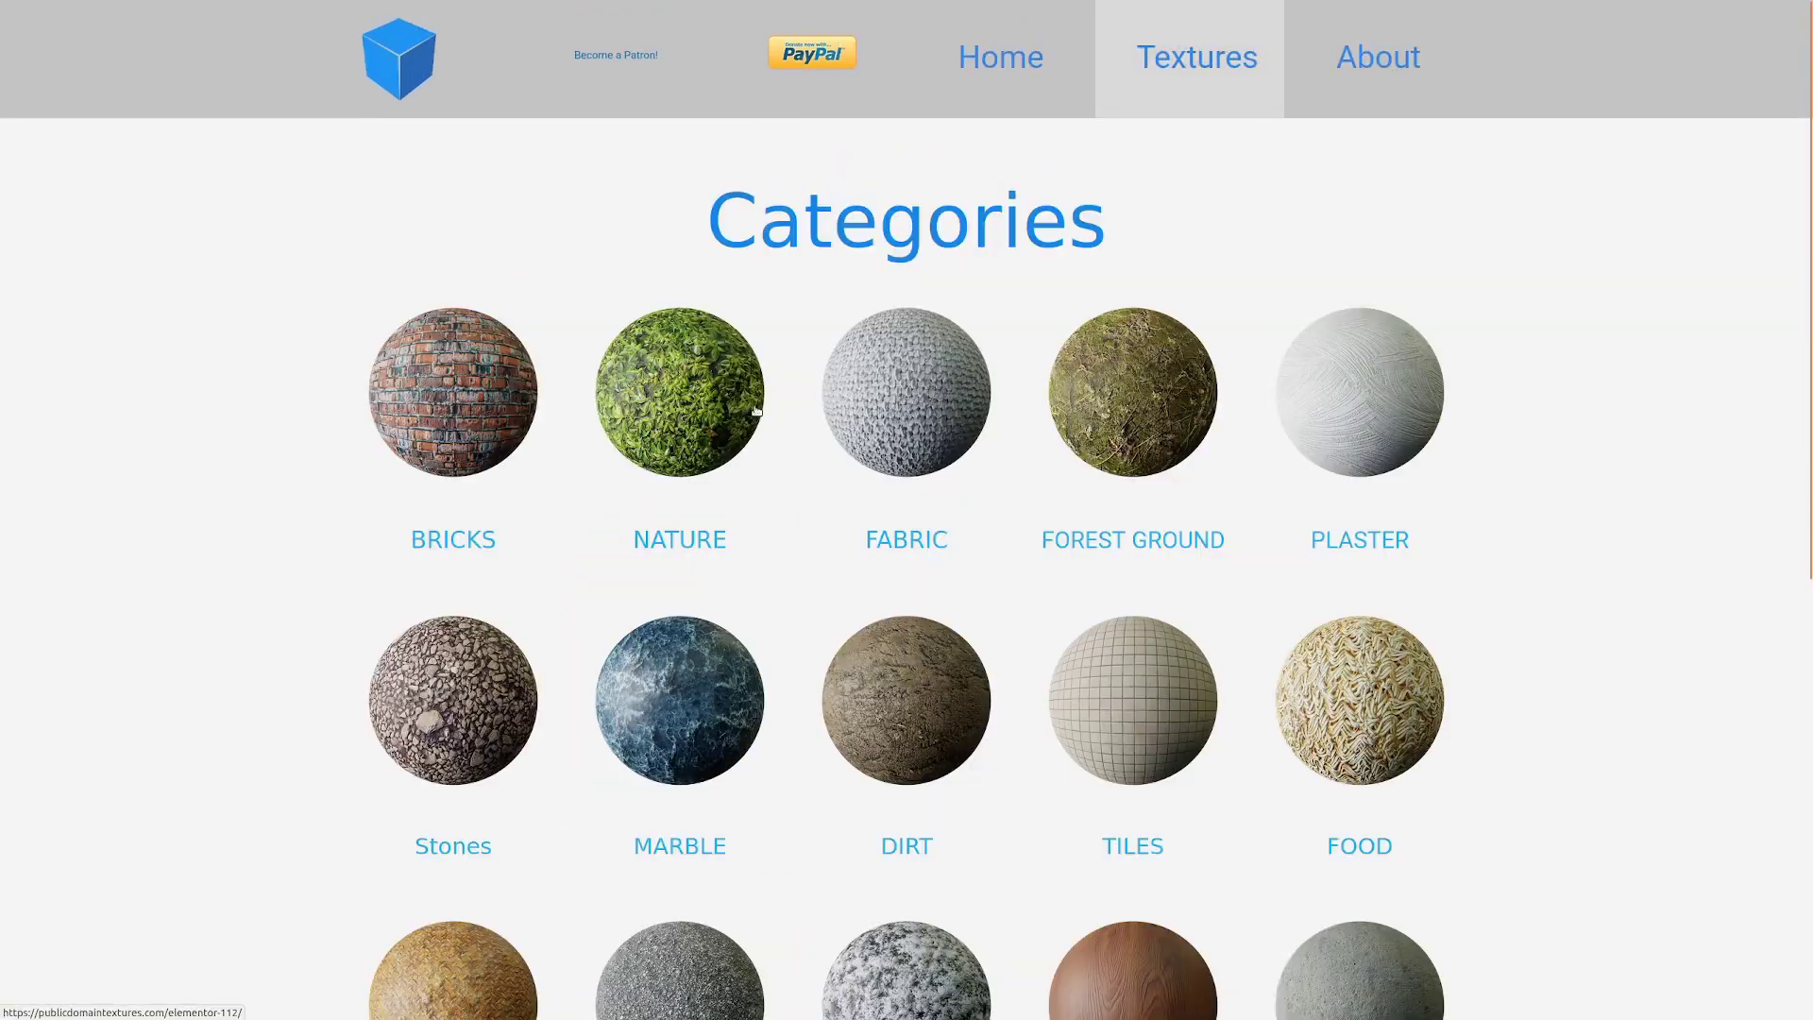
scroll(748, 644, down, 3)
scroll(857, 588, up, 3)
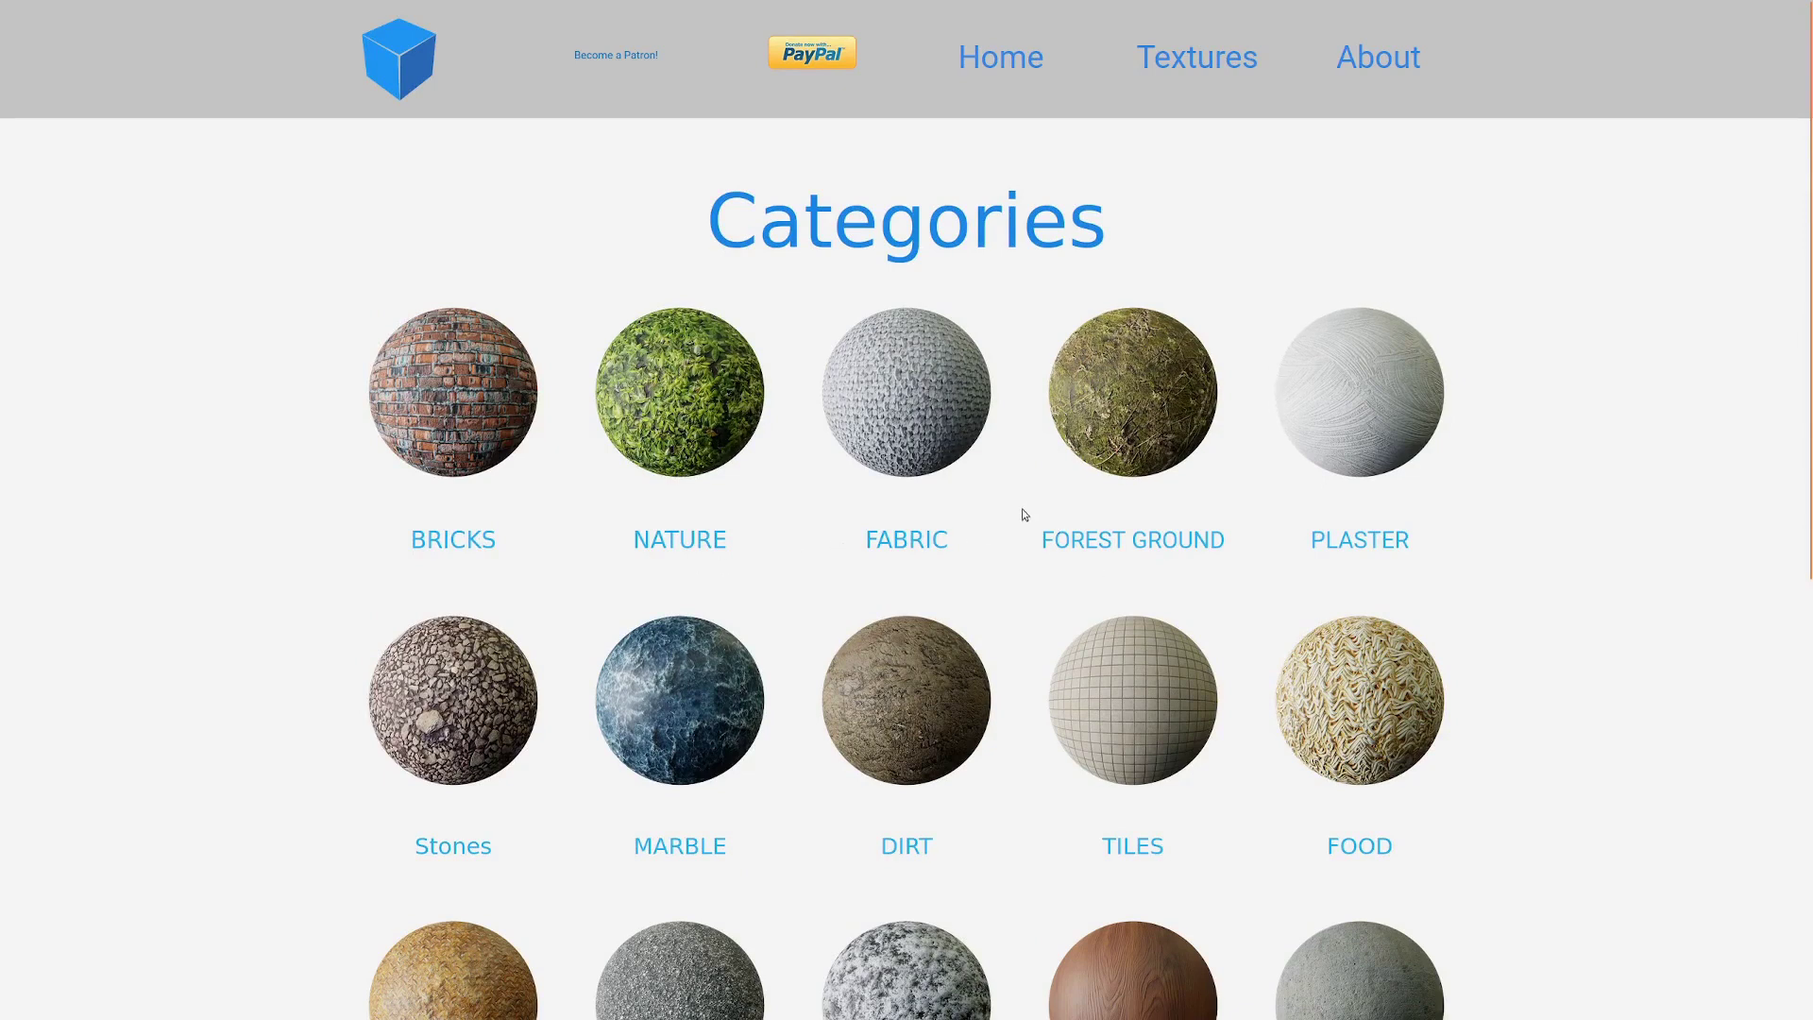
click(997, 452)
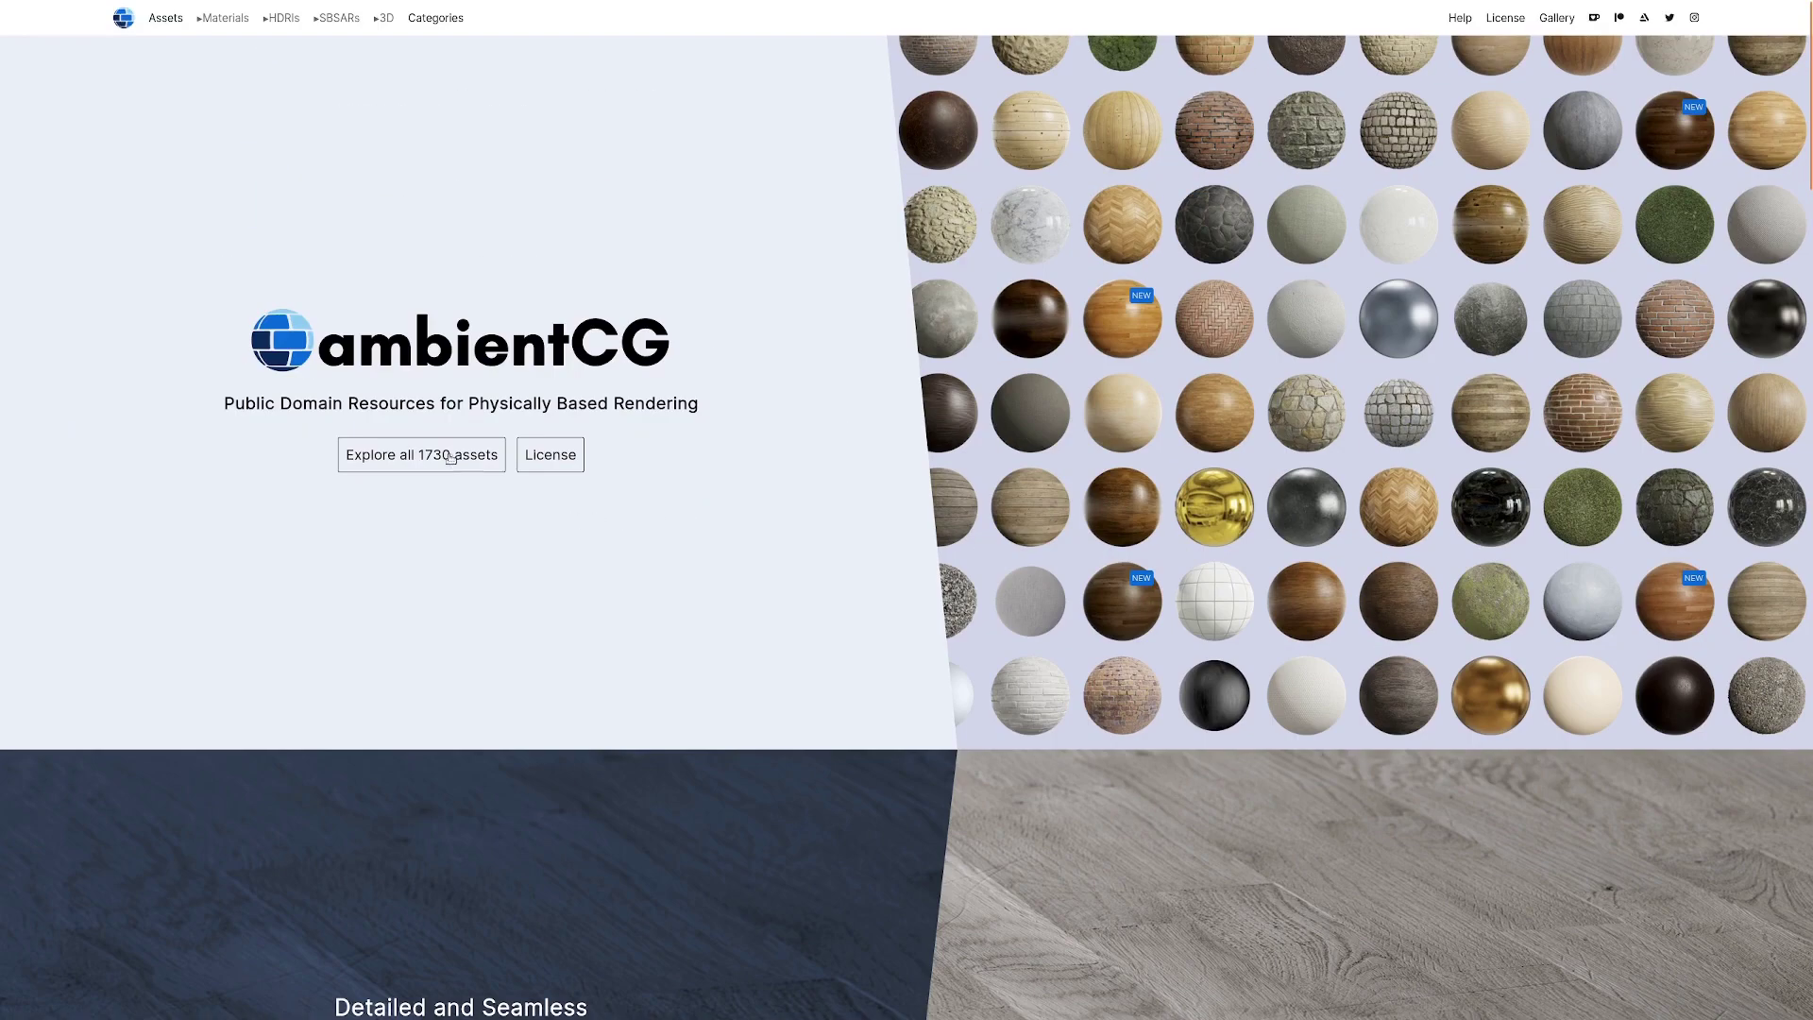
Download Wood Siding 001 from ambientCG as a 4K-JPG zip, set to open when finished.
click(432, 456)
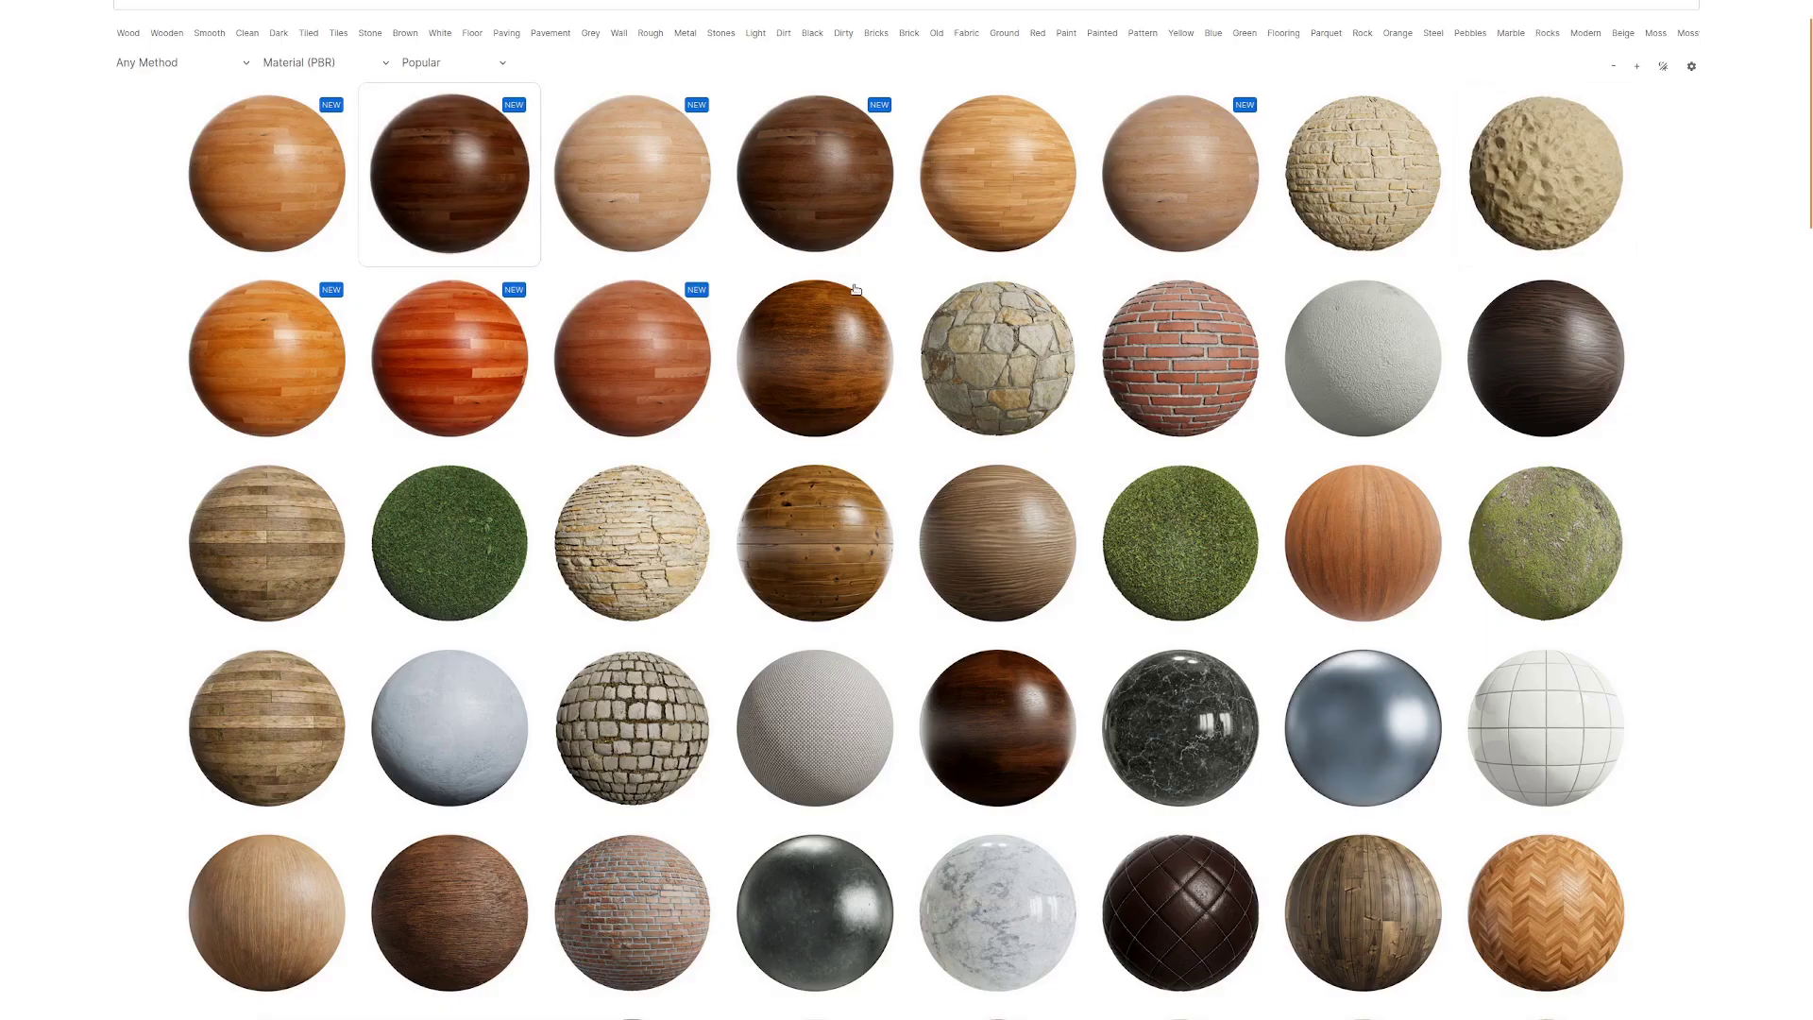
scroll(1133, 336, down, 4)
scroll(923, 377, up, 4)
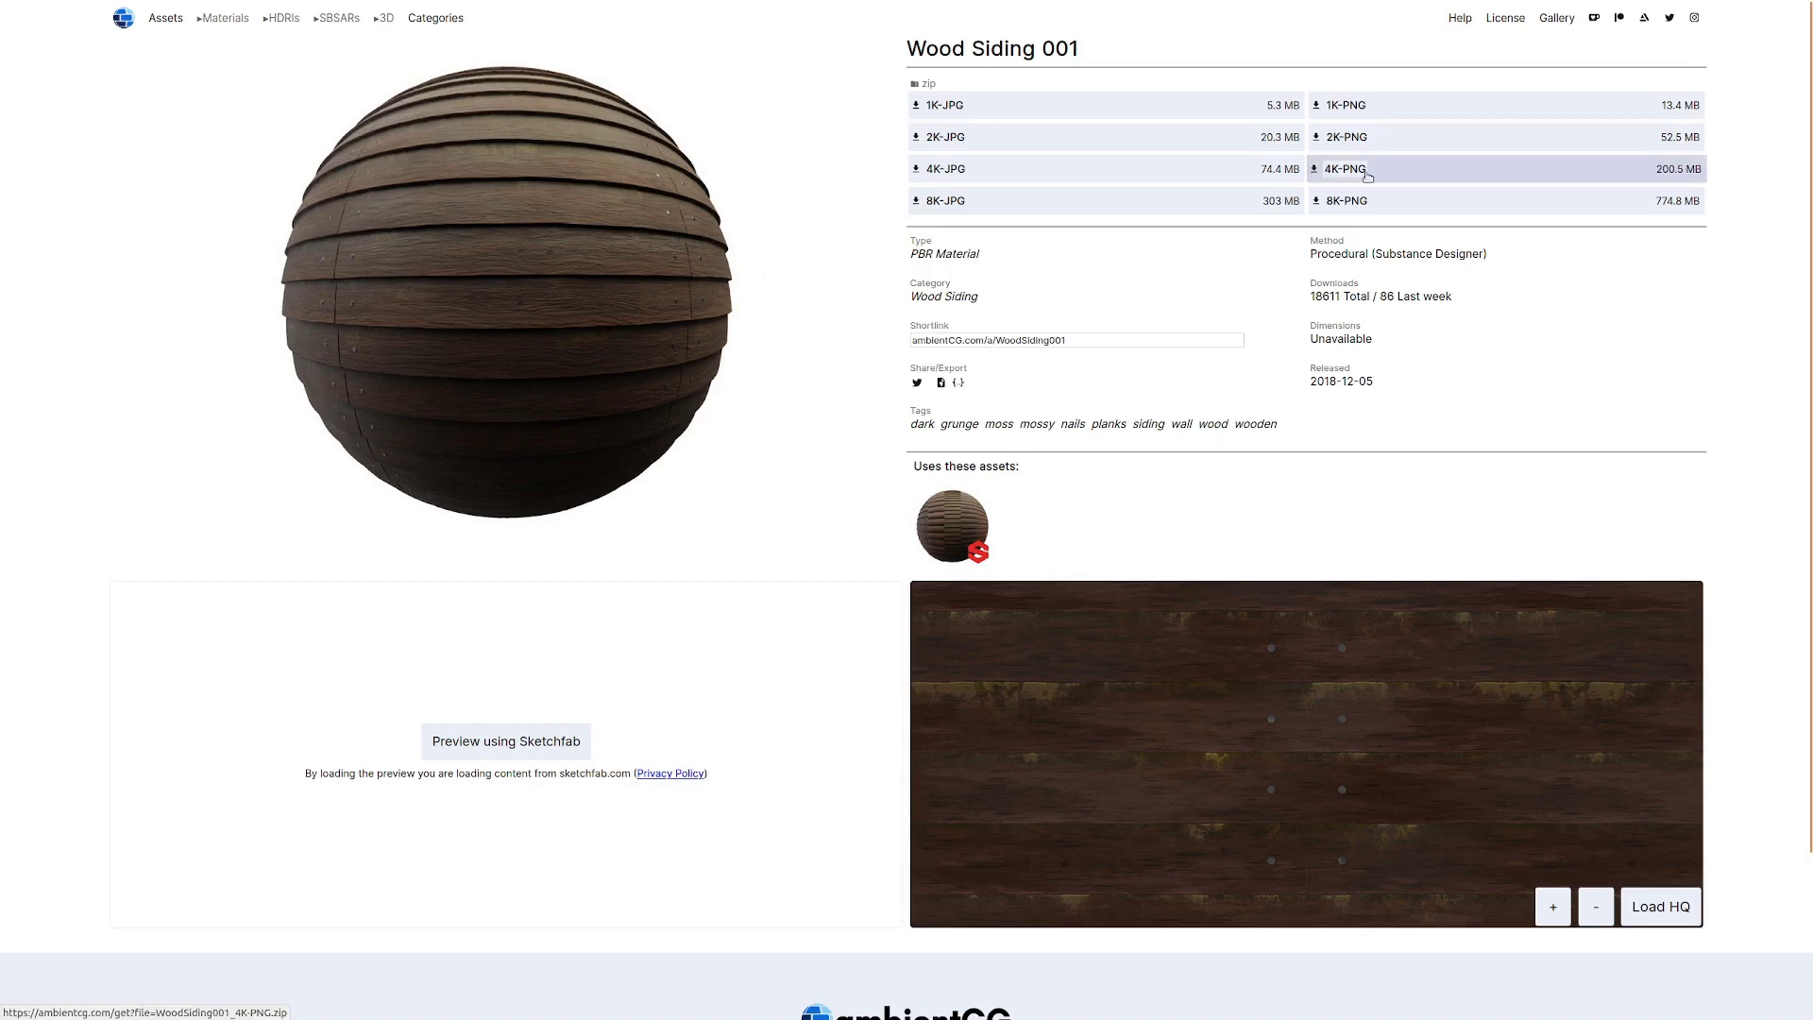
click(946, 170)
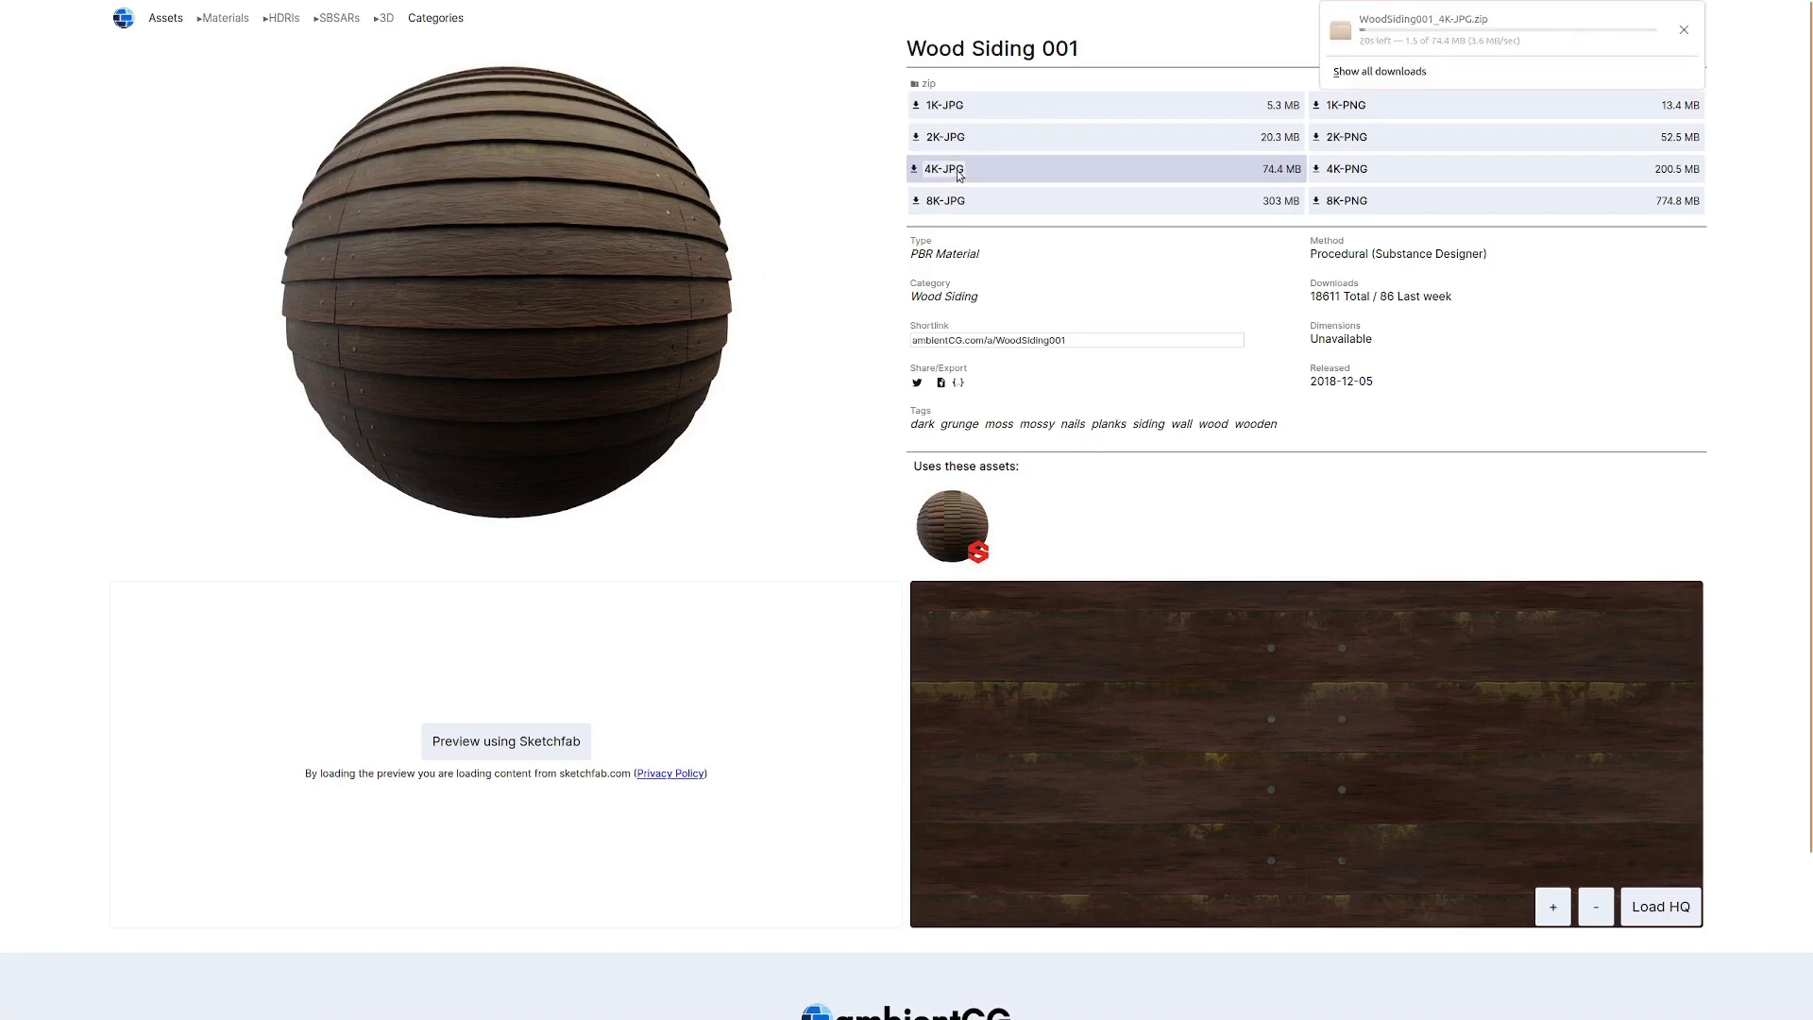
click(1539, 19)
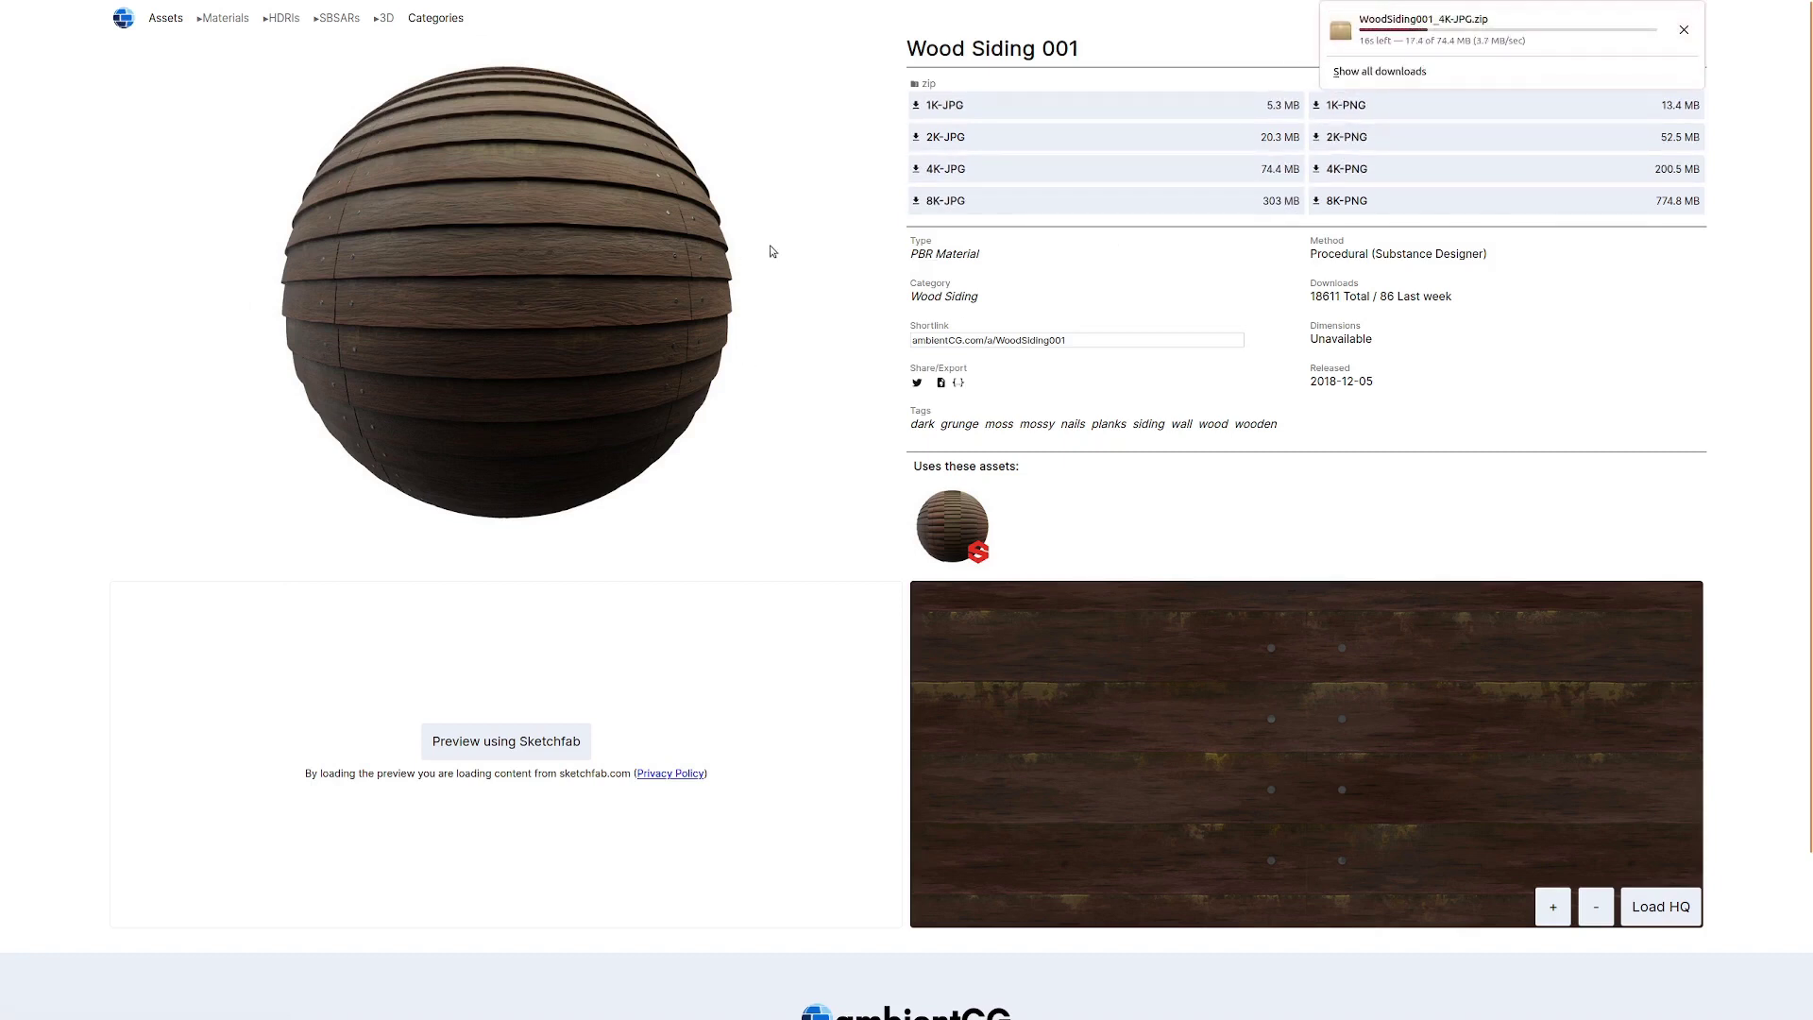
key(ctrl+Tab)
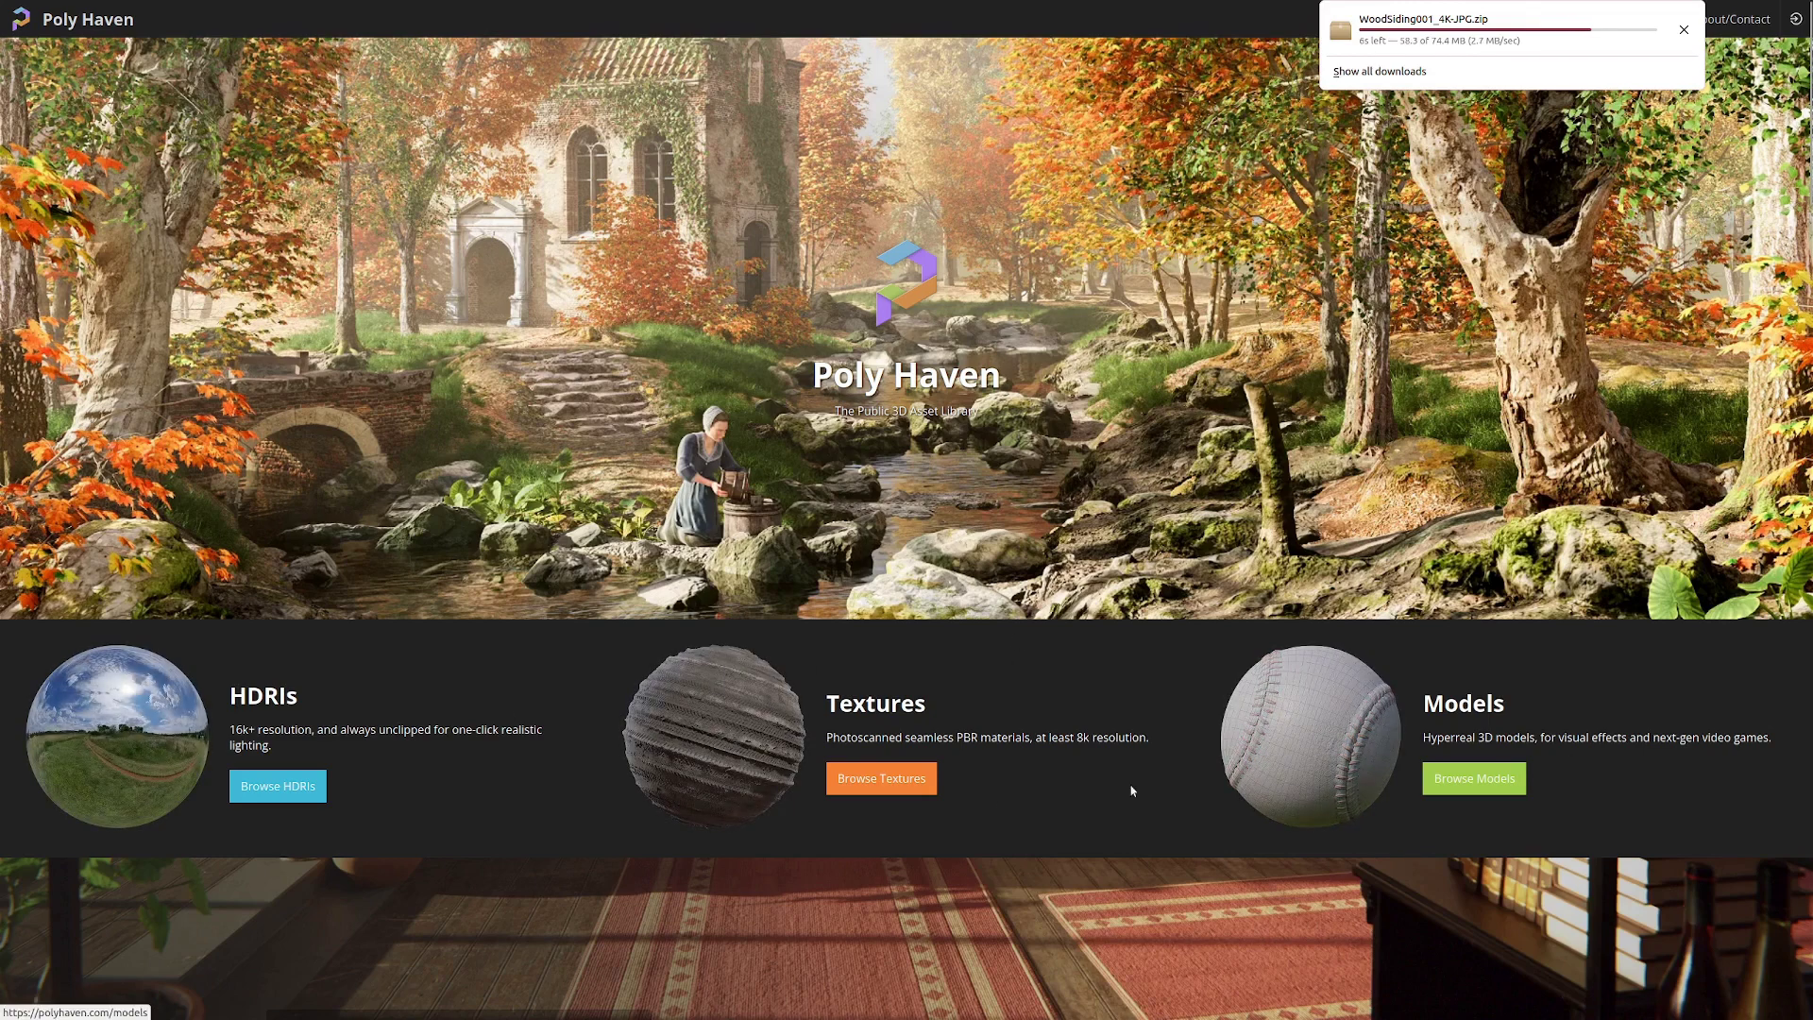
Download Poly Haven's Roof Tiles 14 texture as a 4K Blend file.
click(863, 780)
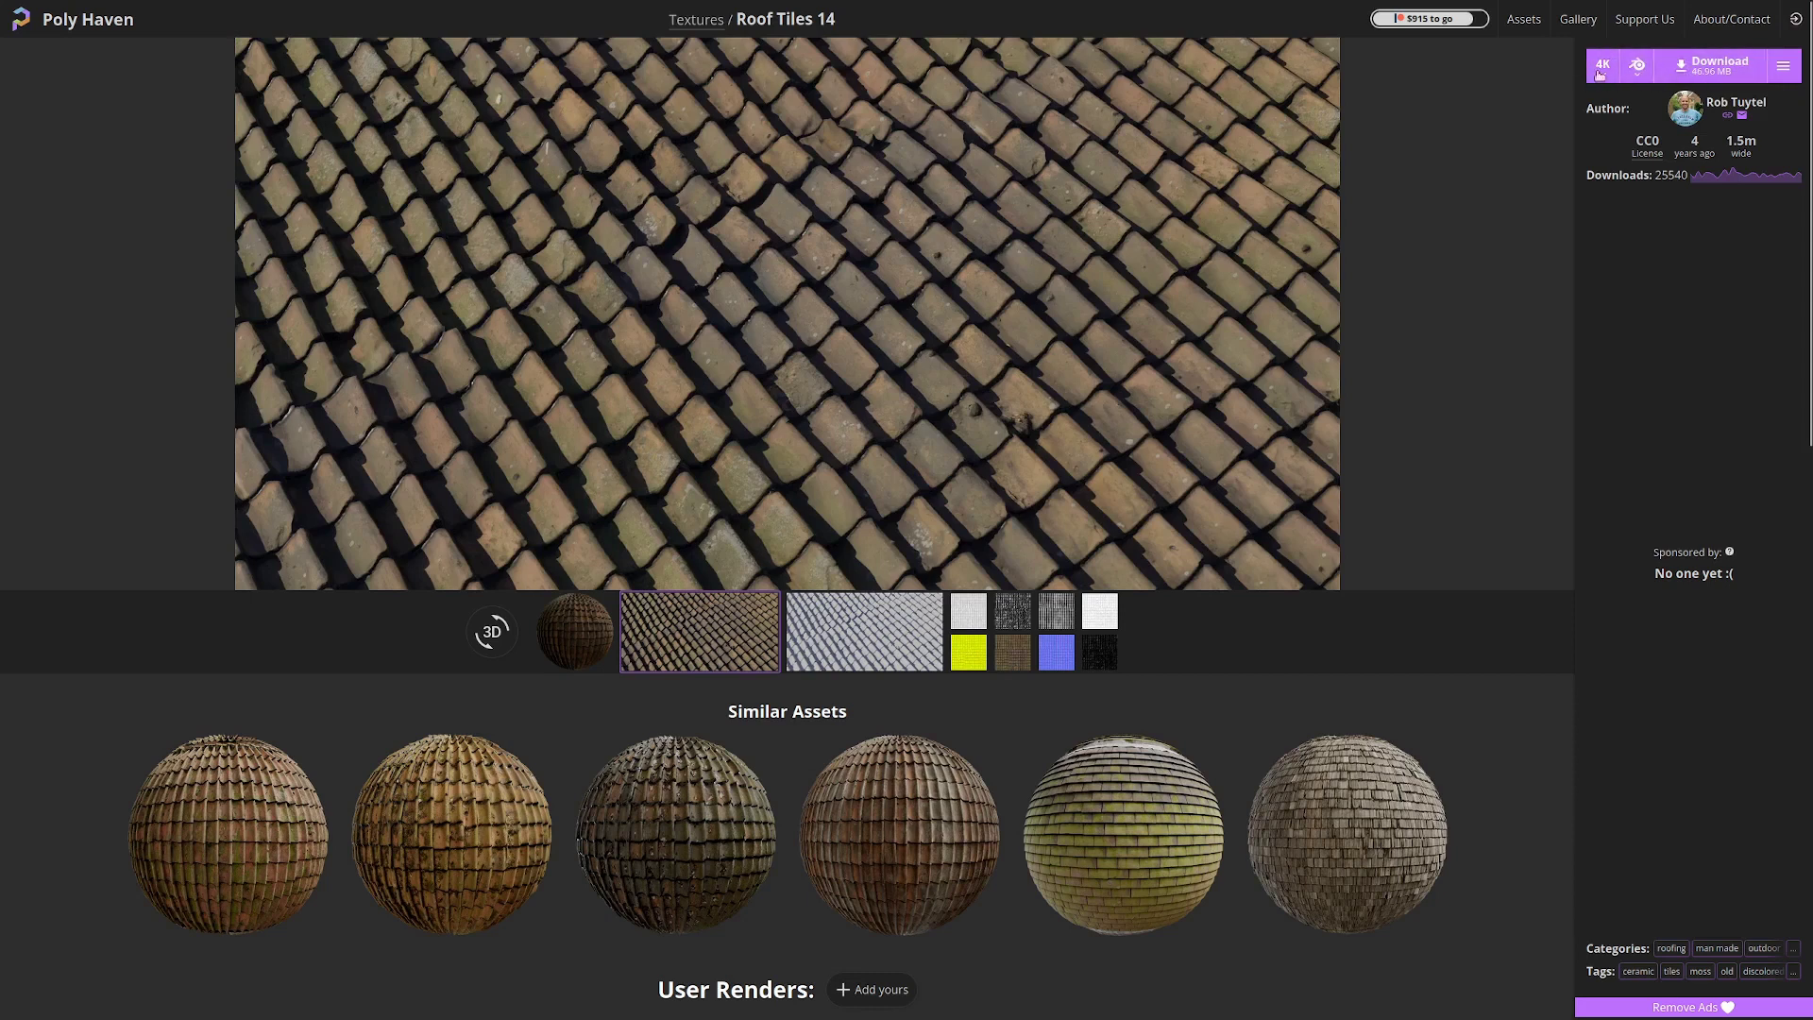
click(1705, 73)
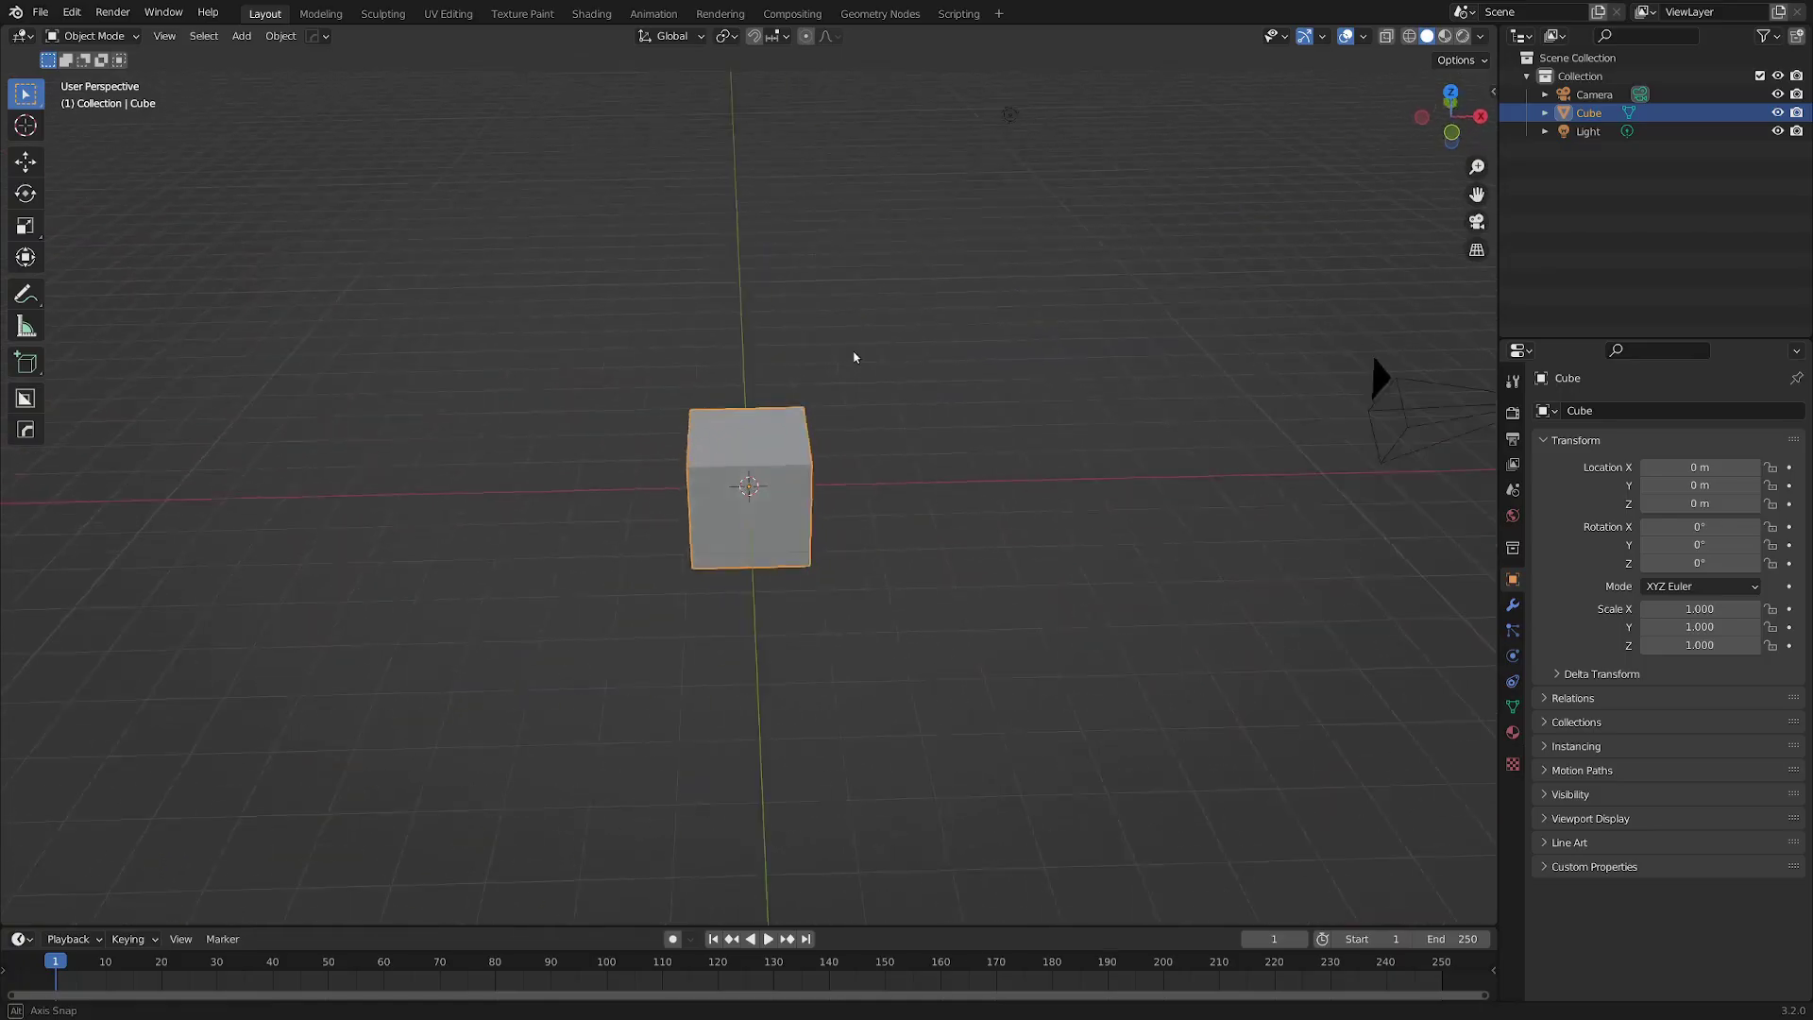
Split the viewport and make the lower area a Shader Editor showing the cube's Principled BSDF.
middle_drag(853, 359, 790, 343)
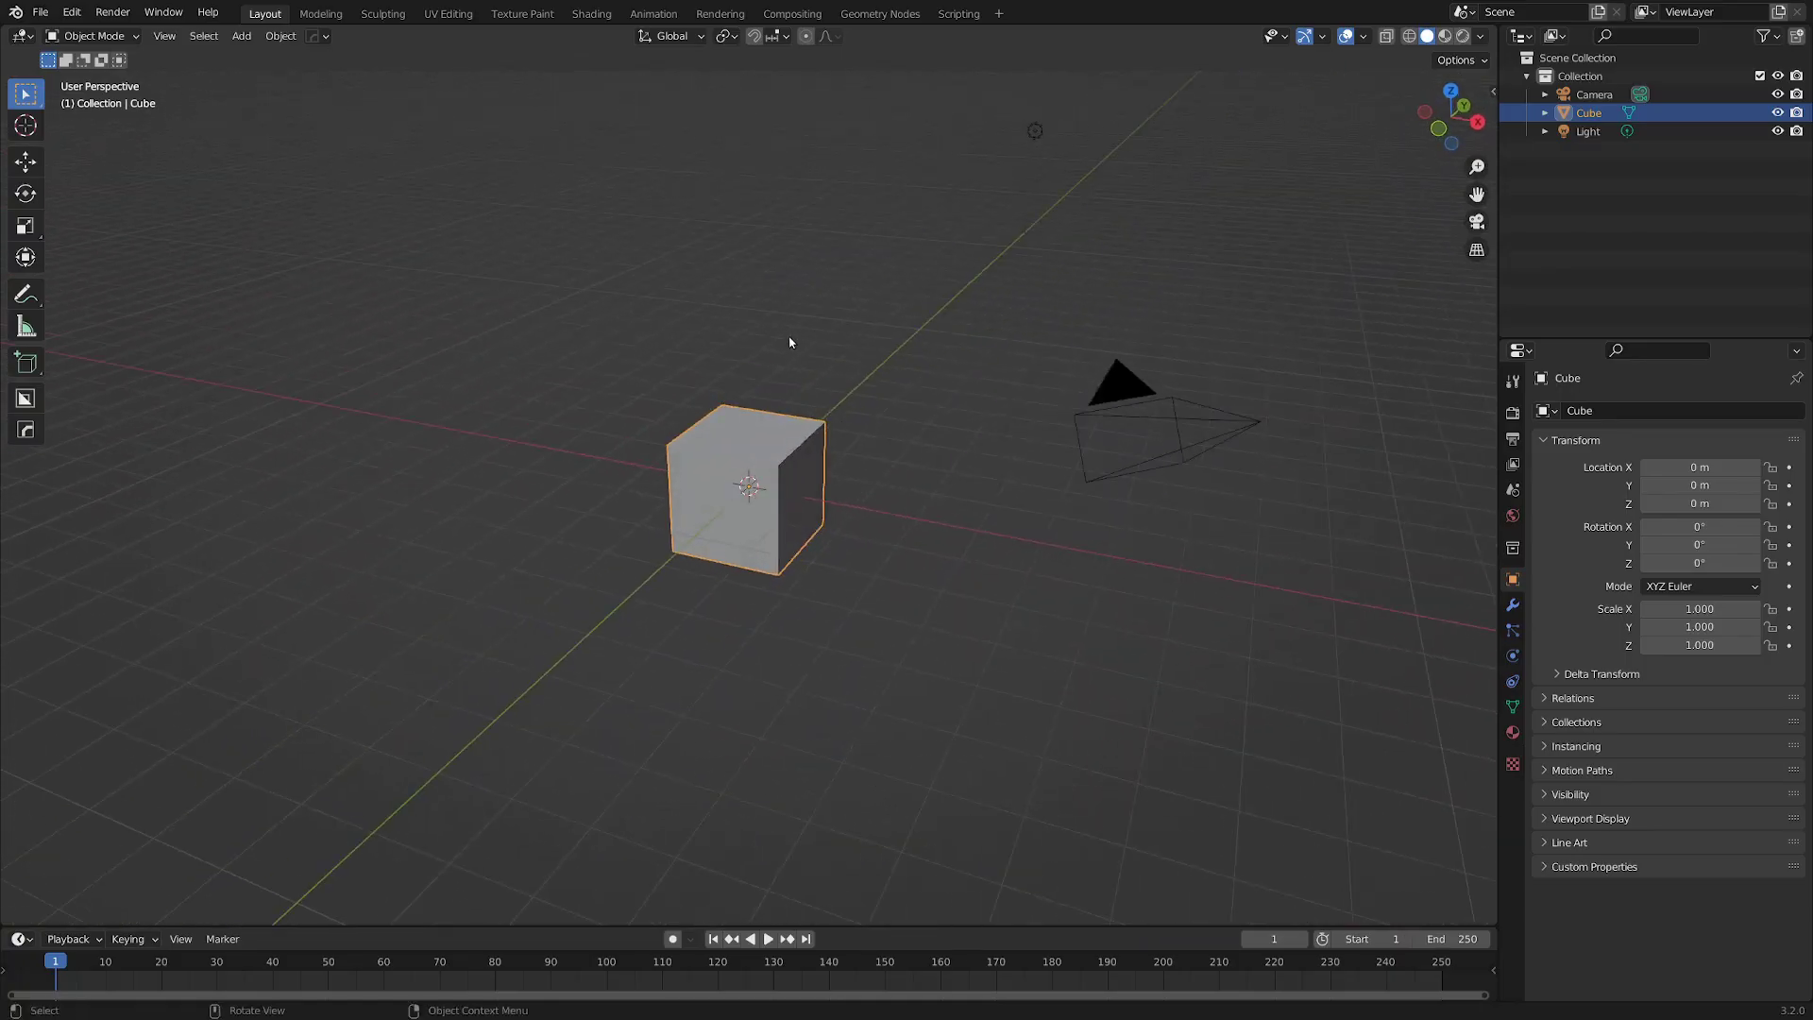
scroll(728, 483, up, 3)
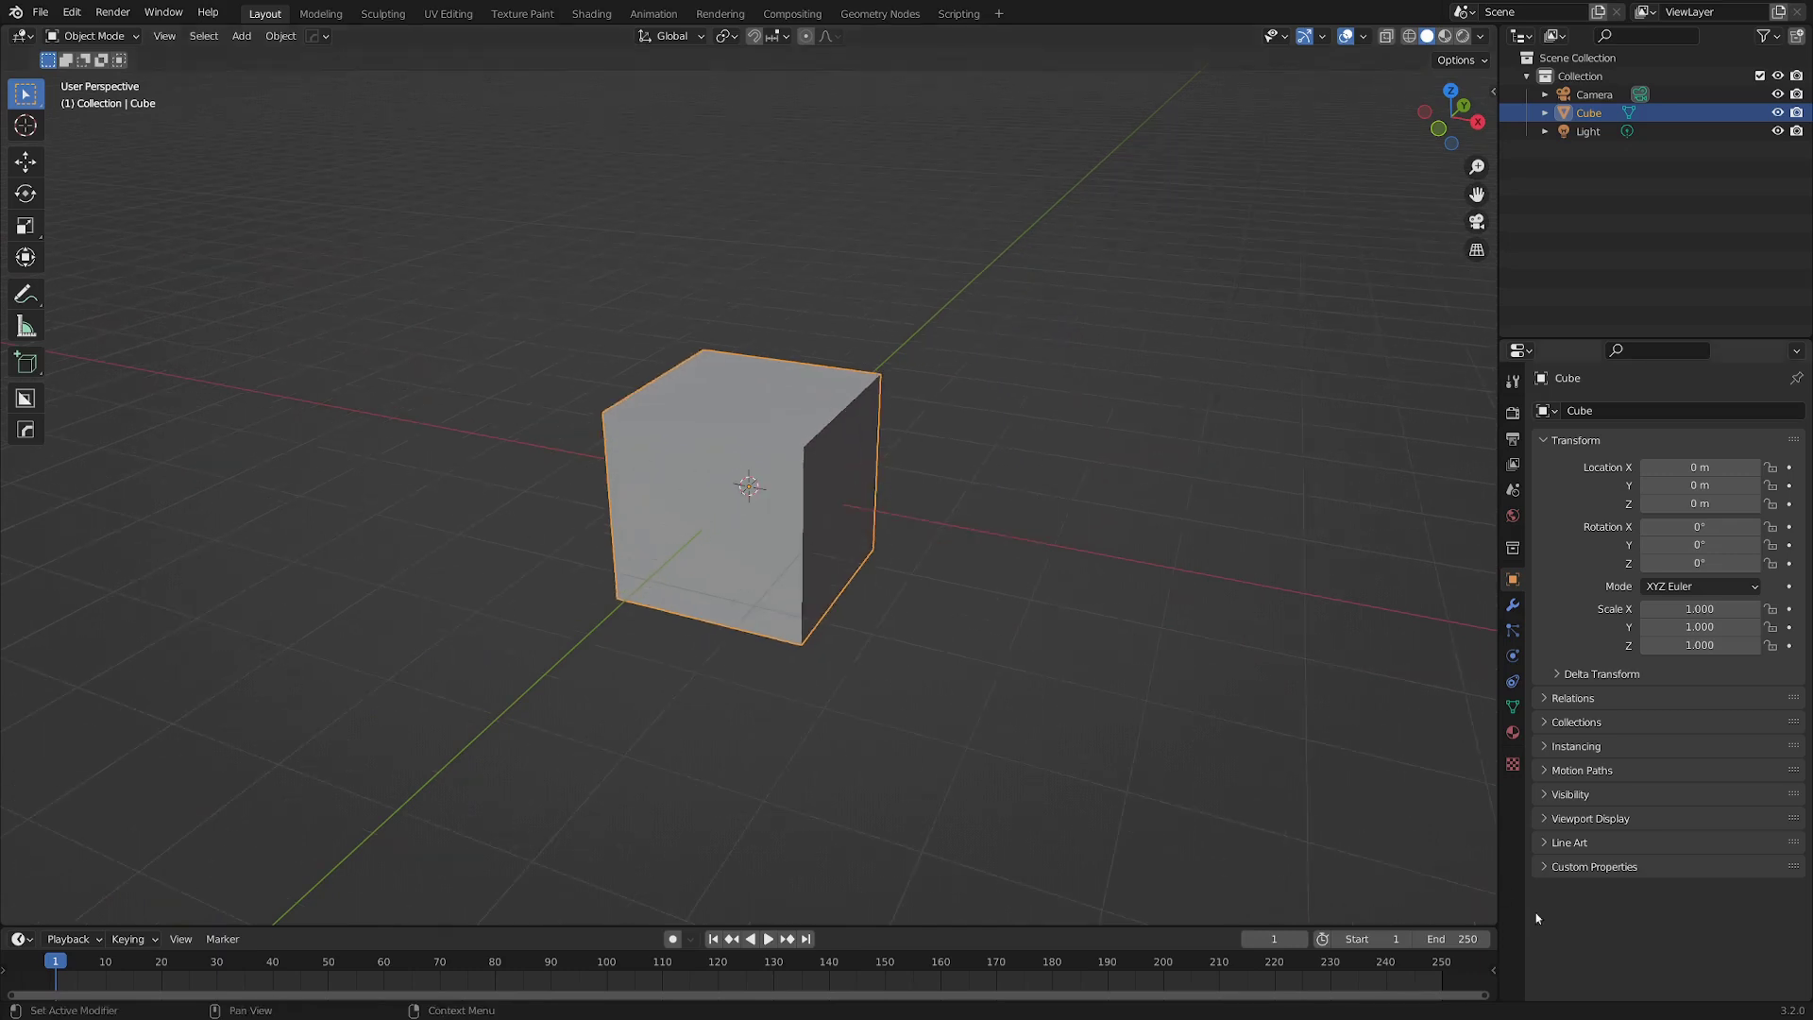
drag(1493, 922, 1226, 491)
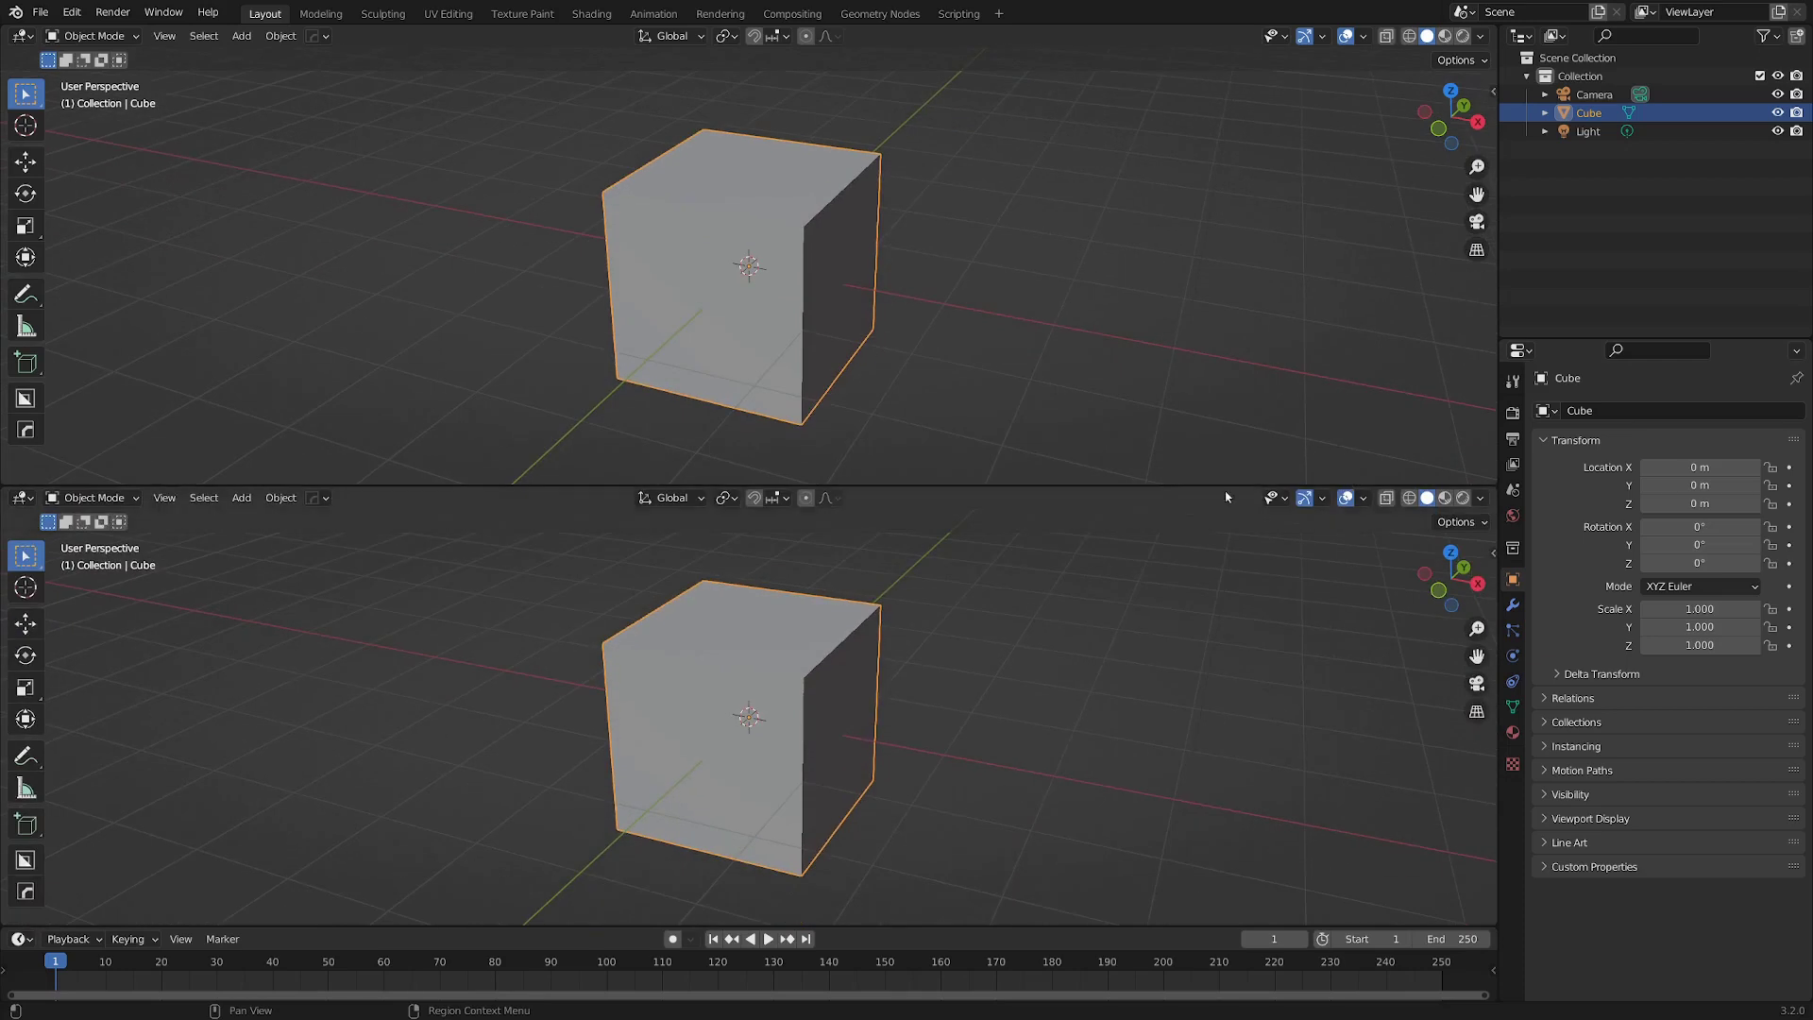
click(22, 497)
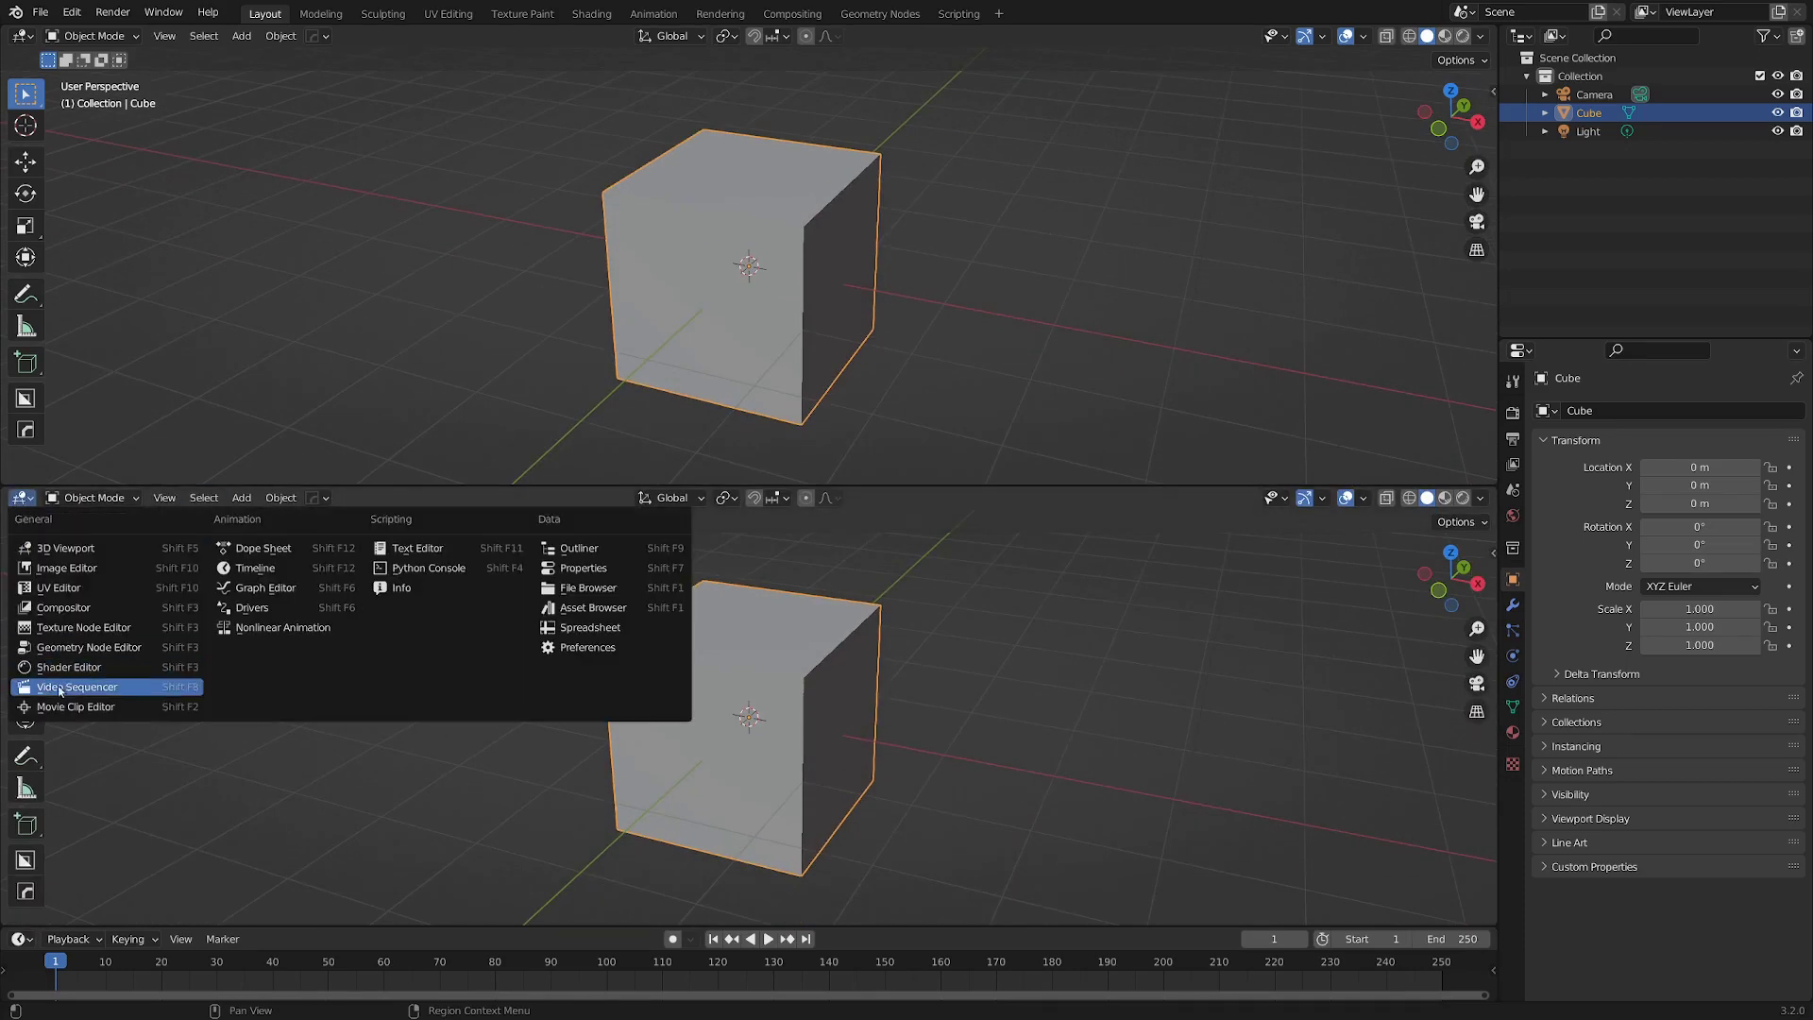
click(68, 668)
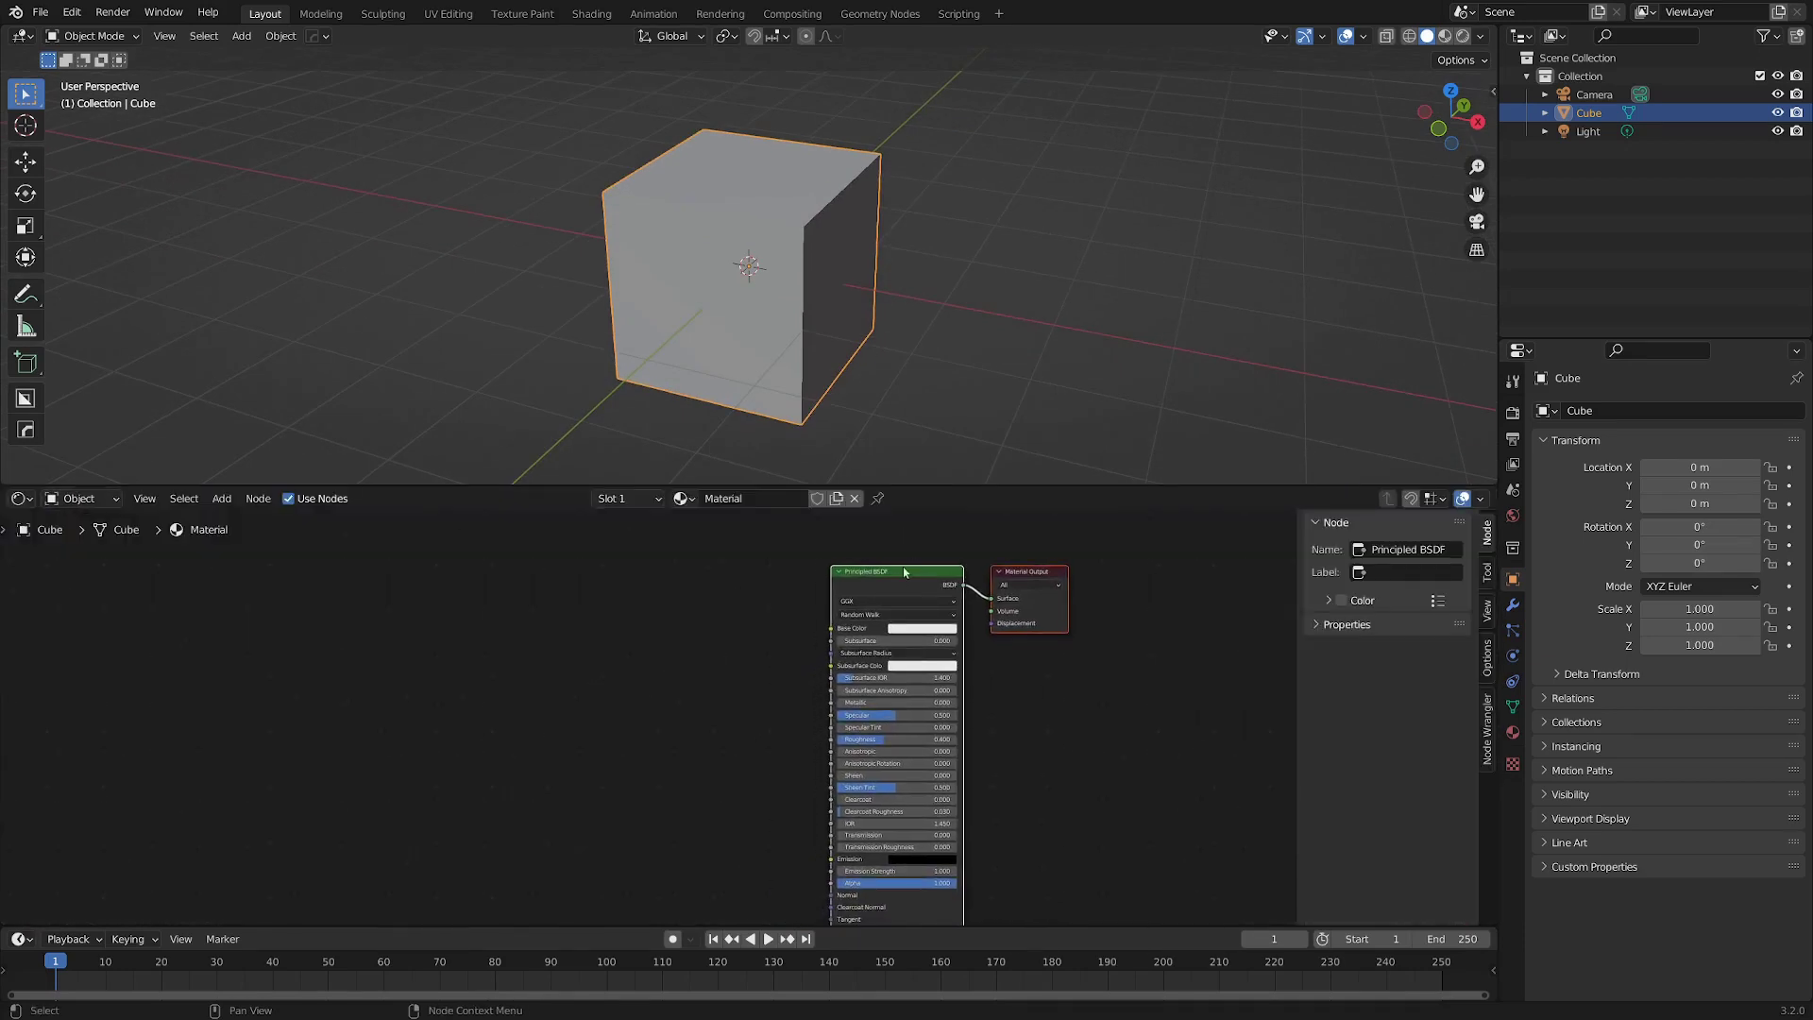
drag(903, 571, 860, 540)
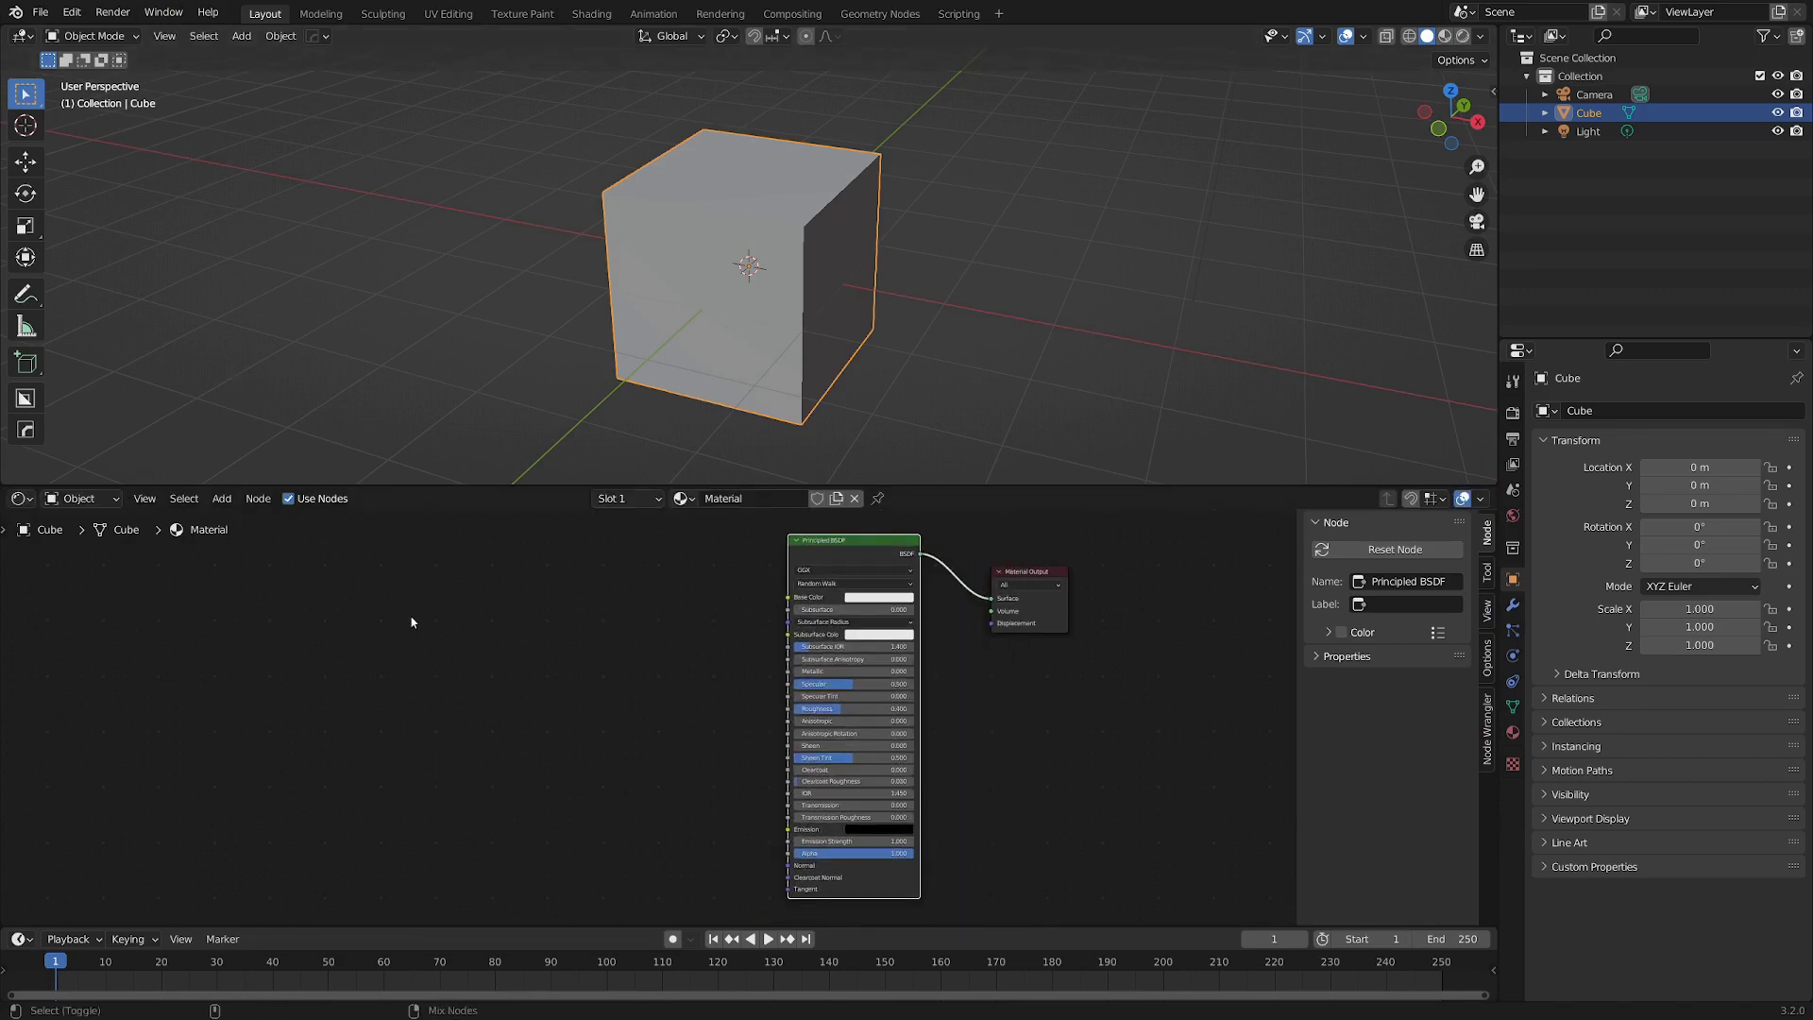
Start Principled Texture Setup and open the Wood Siding 001 4k folder, sorted by modified date.
key(ctrl+shift+t)
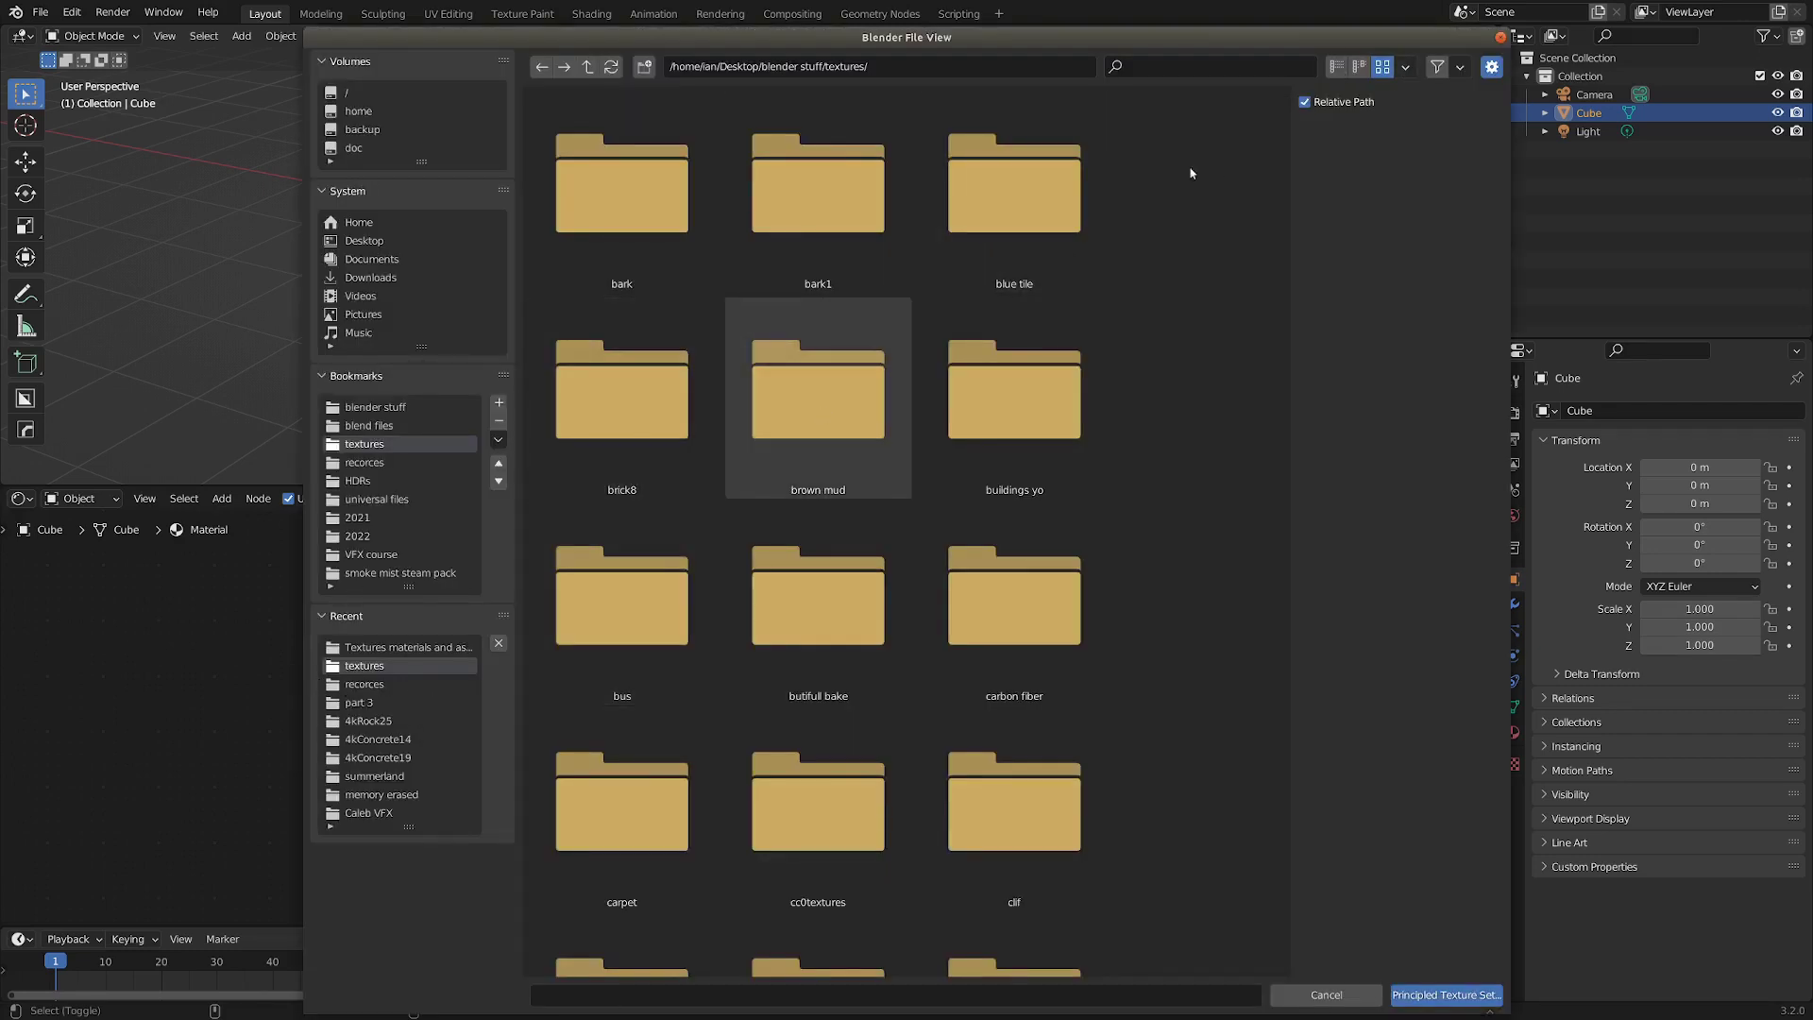
click(1407, 66)
mouse_move(1463, 58)
mouse_move(1401, 70)
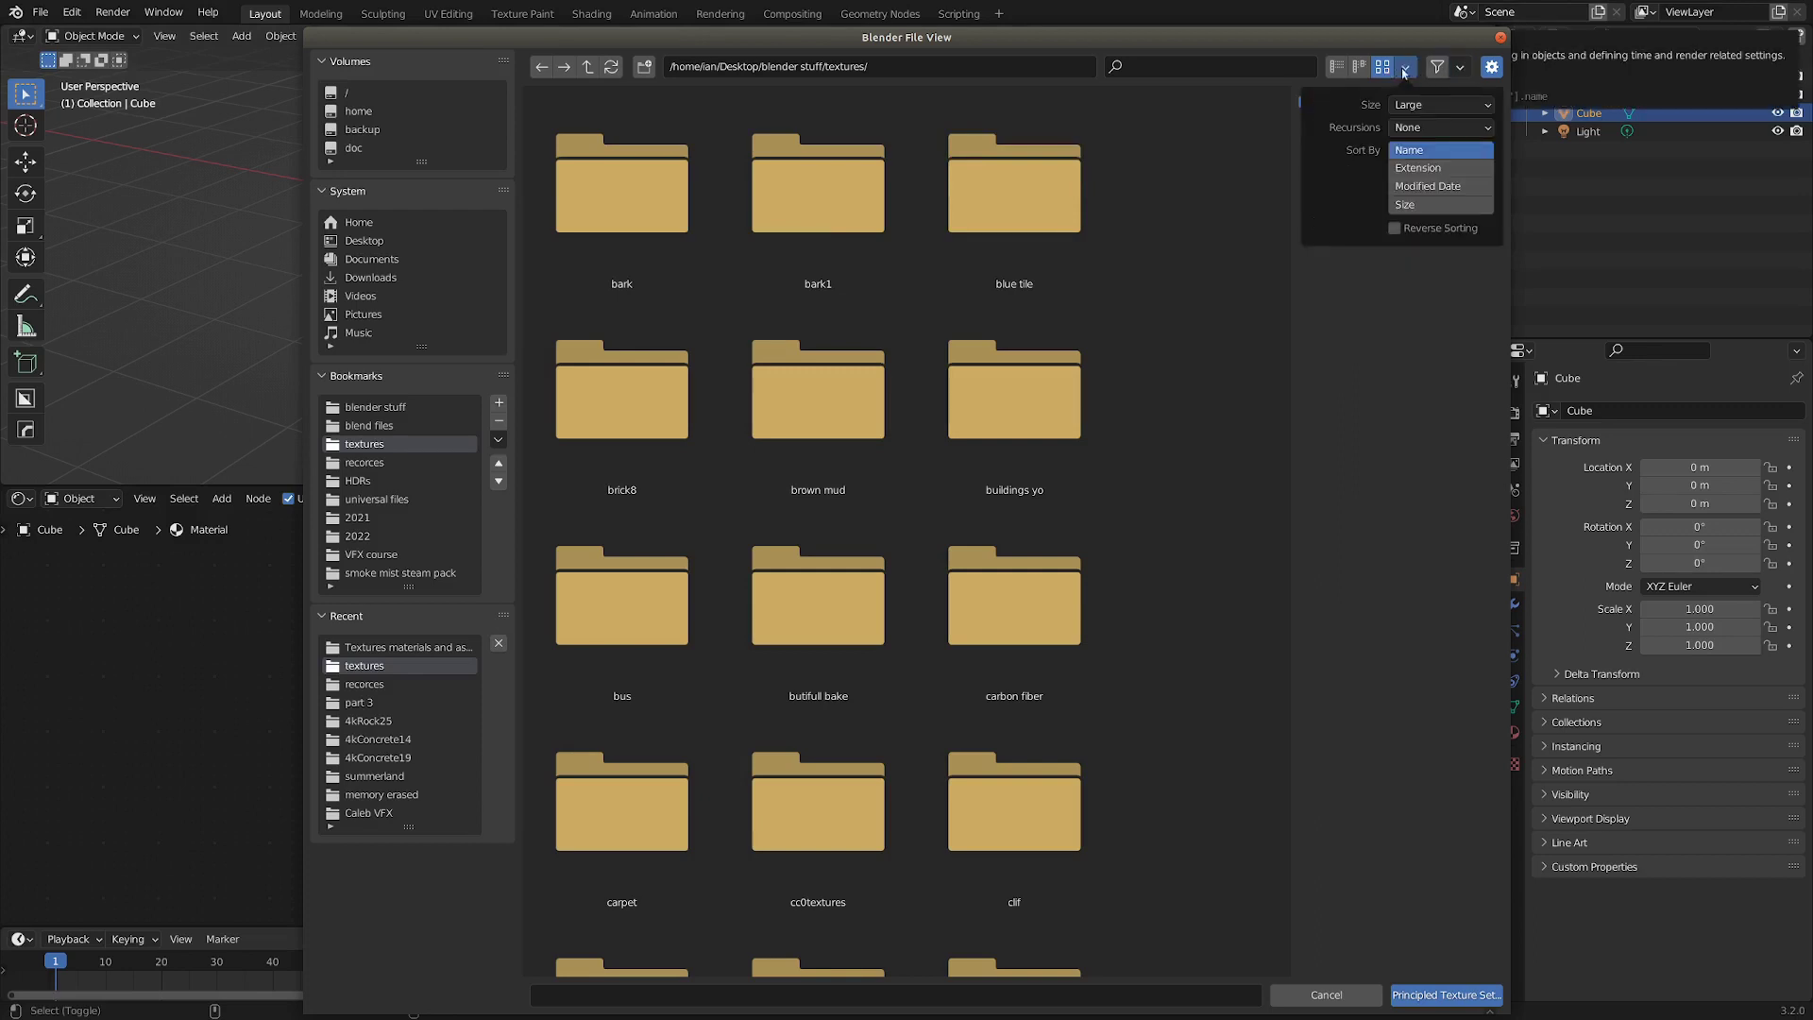
click(1442, 186)
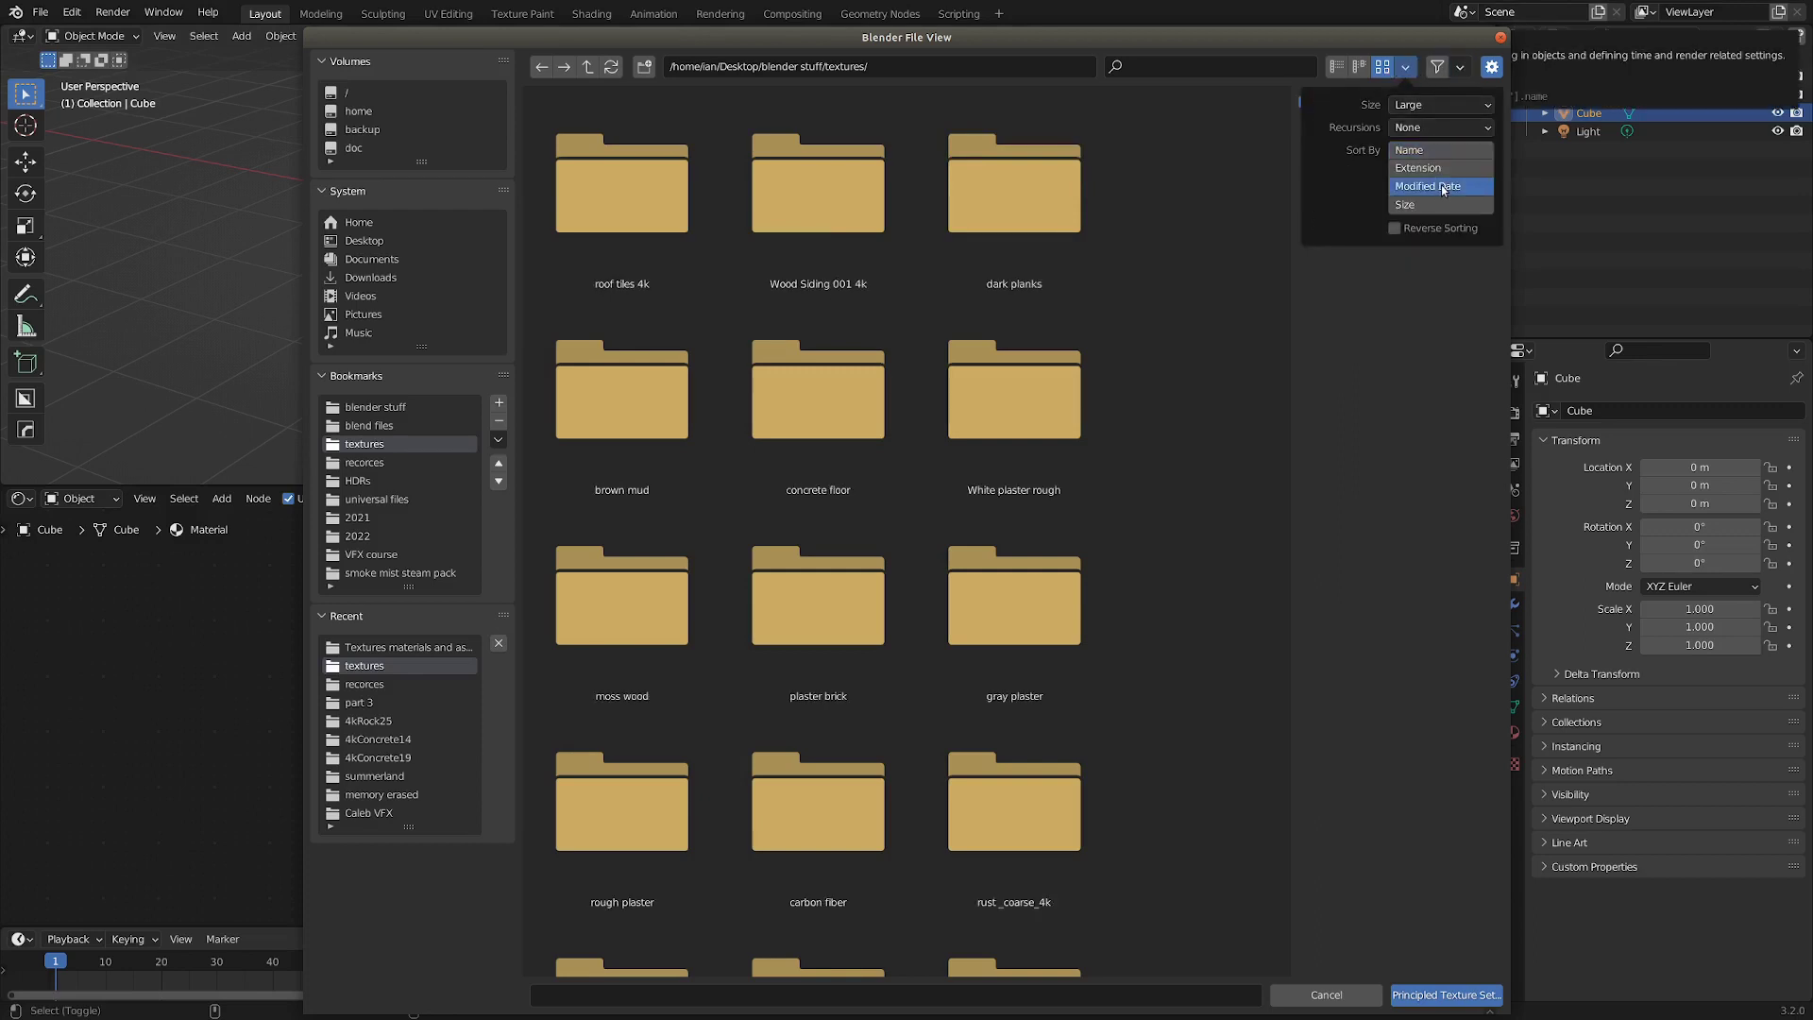
double_click(814, 207)
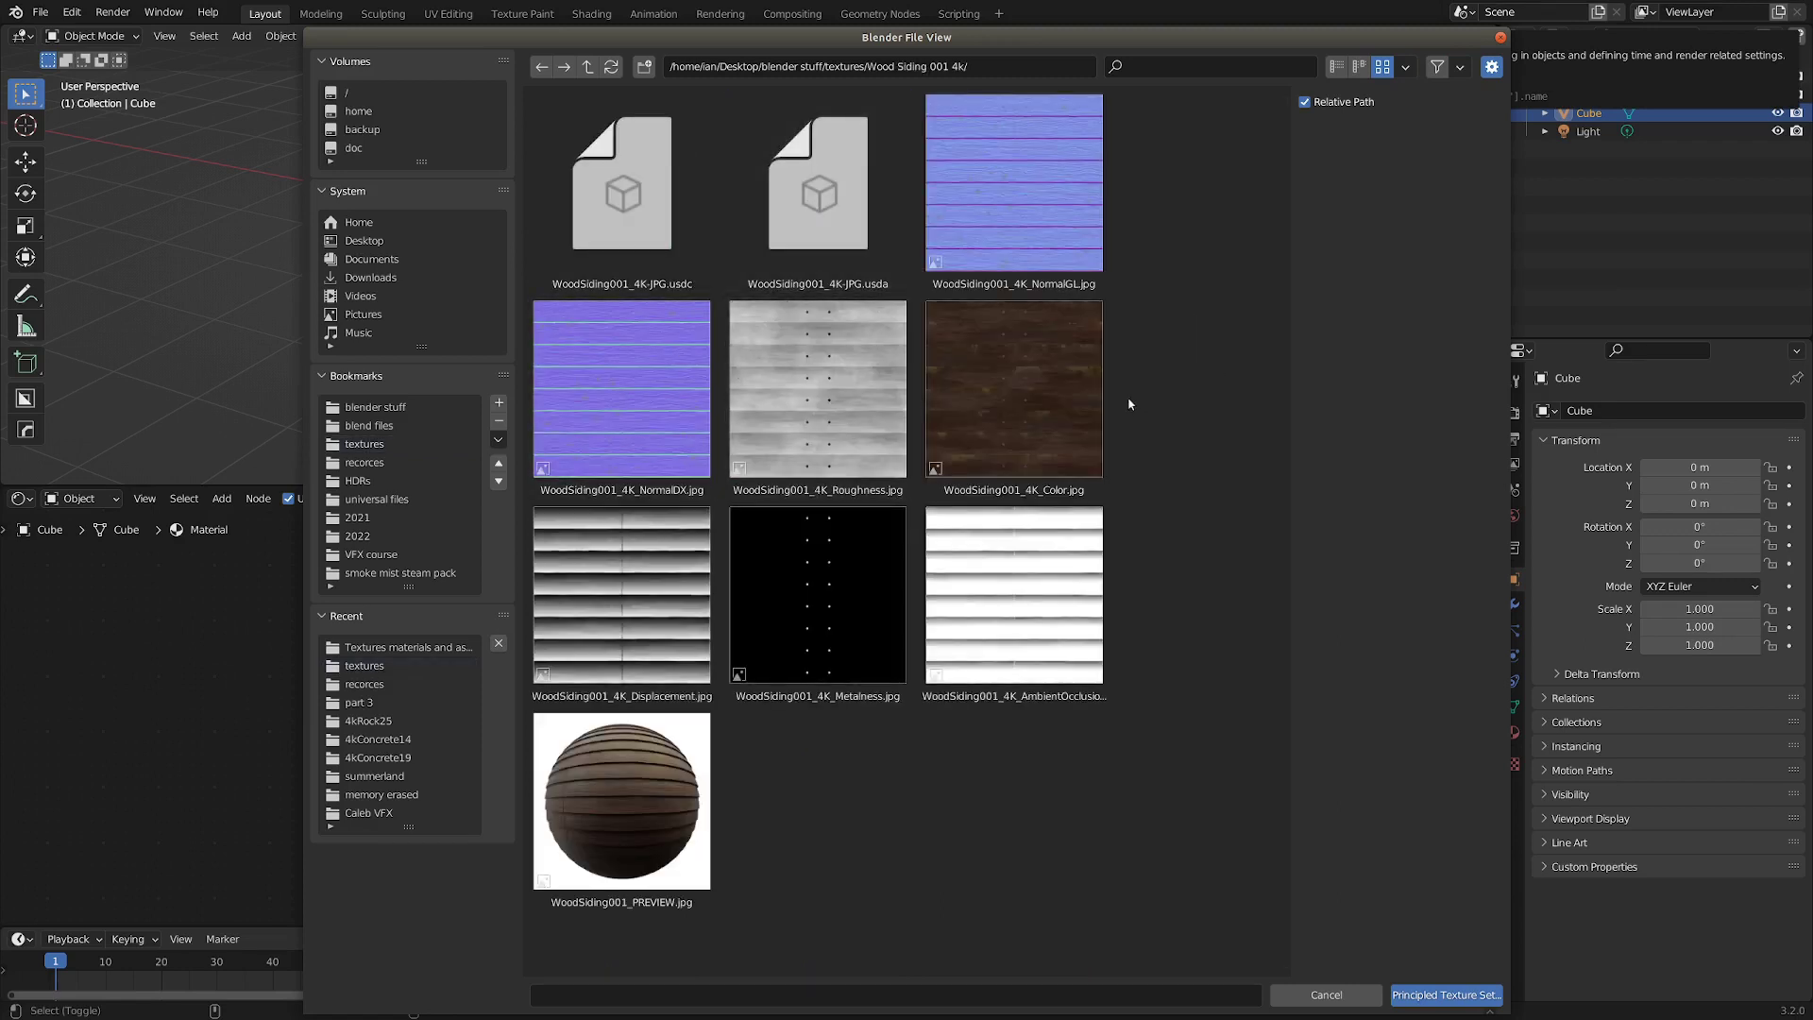
Select the NormalDX, Roughness, Color, Metalness and Displacement maps and build the node setup.
click(591, 387)
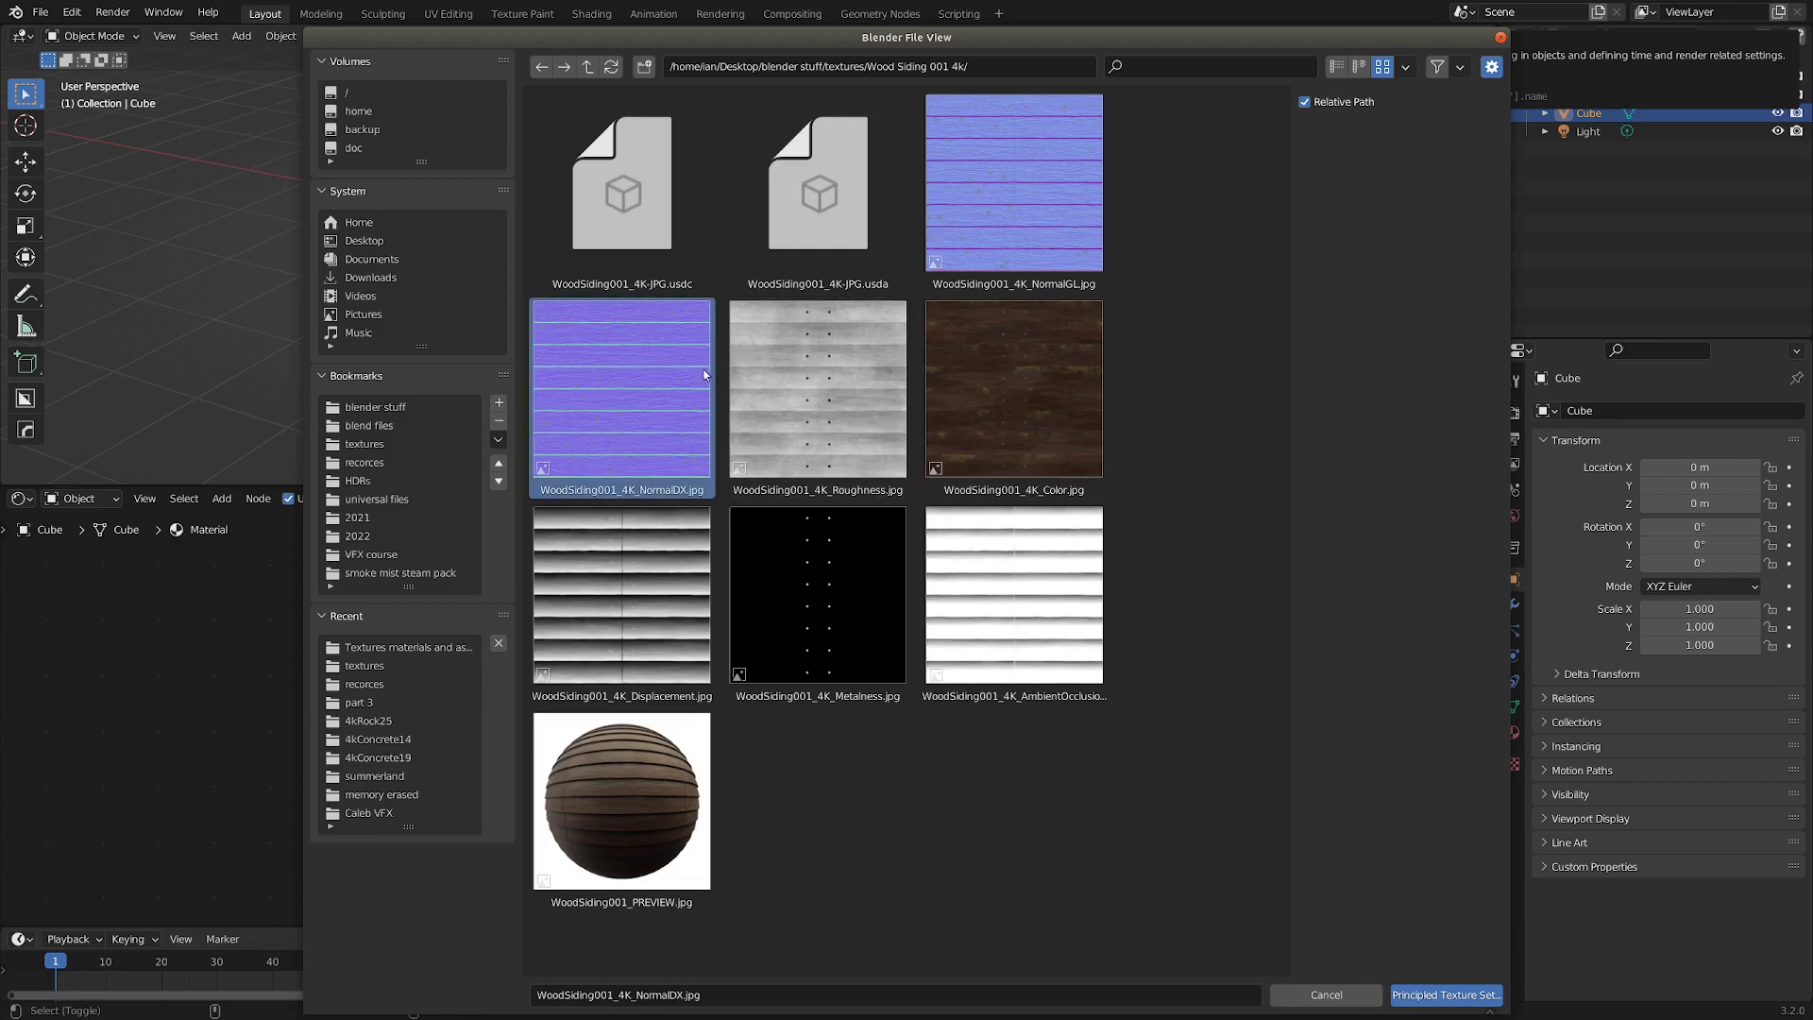
ctrl+click(853, 393)
ctrl+click(1042, 366)
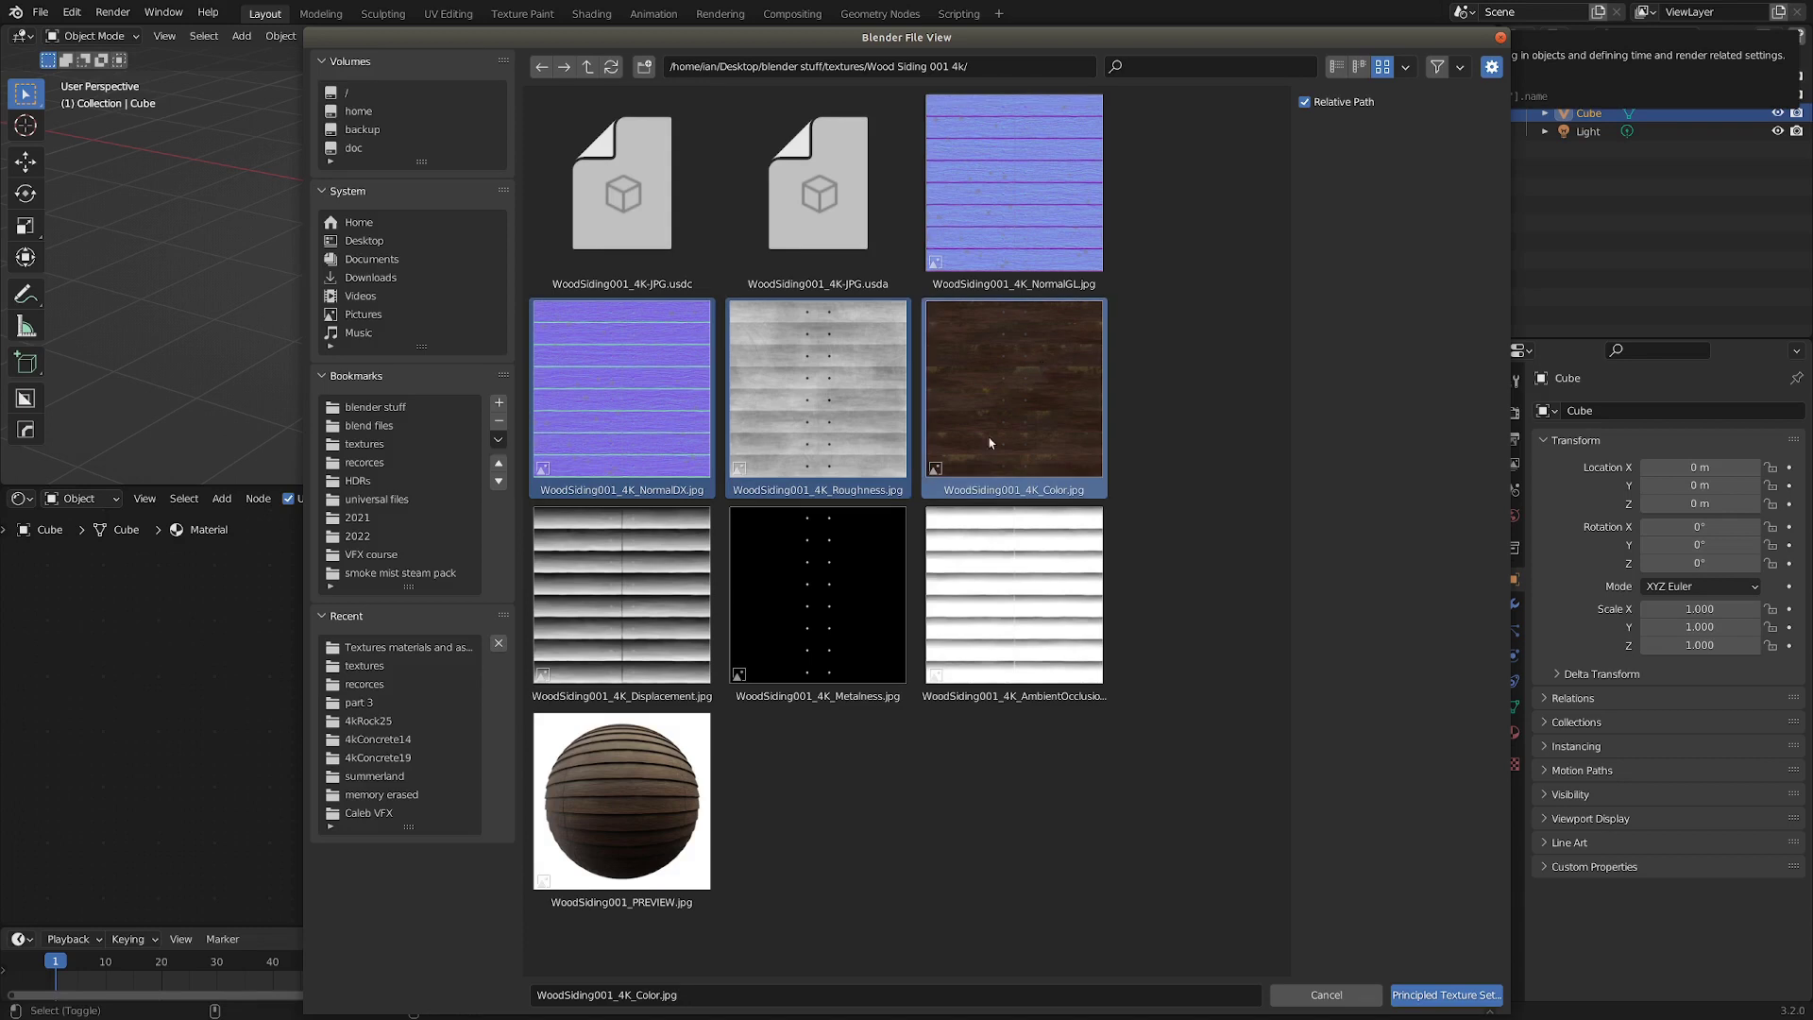
ctrl+click(818, 603)
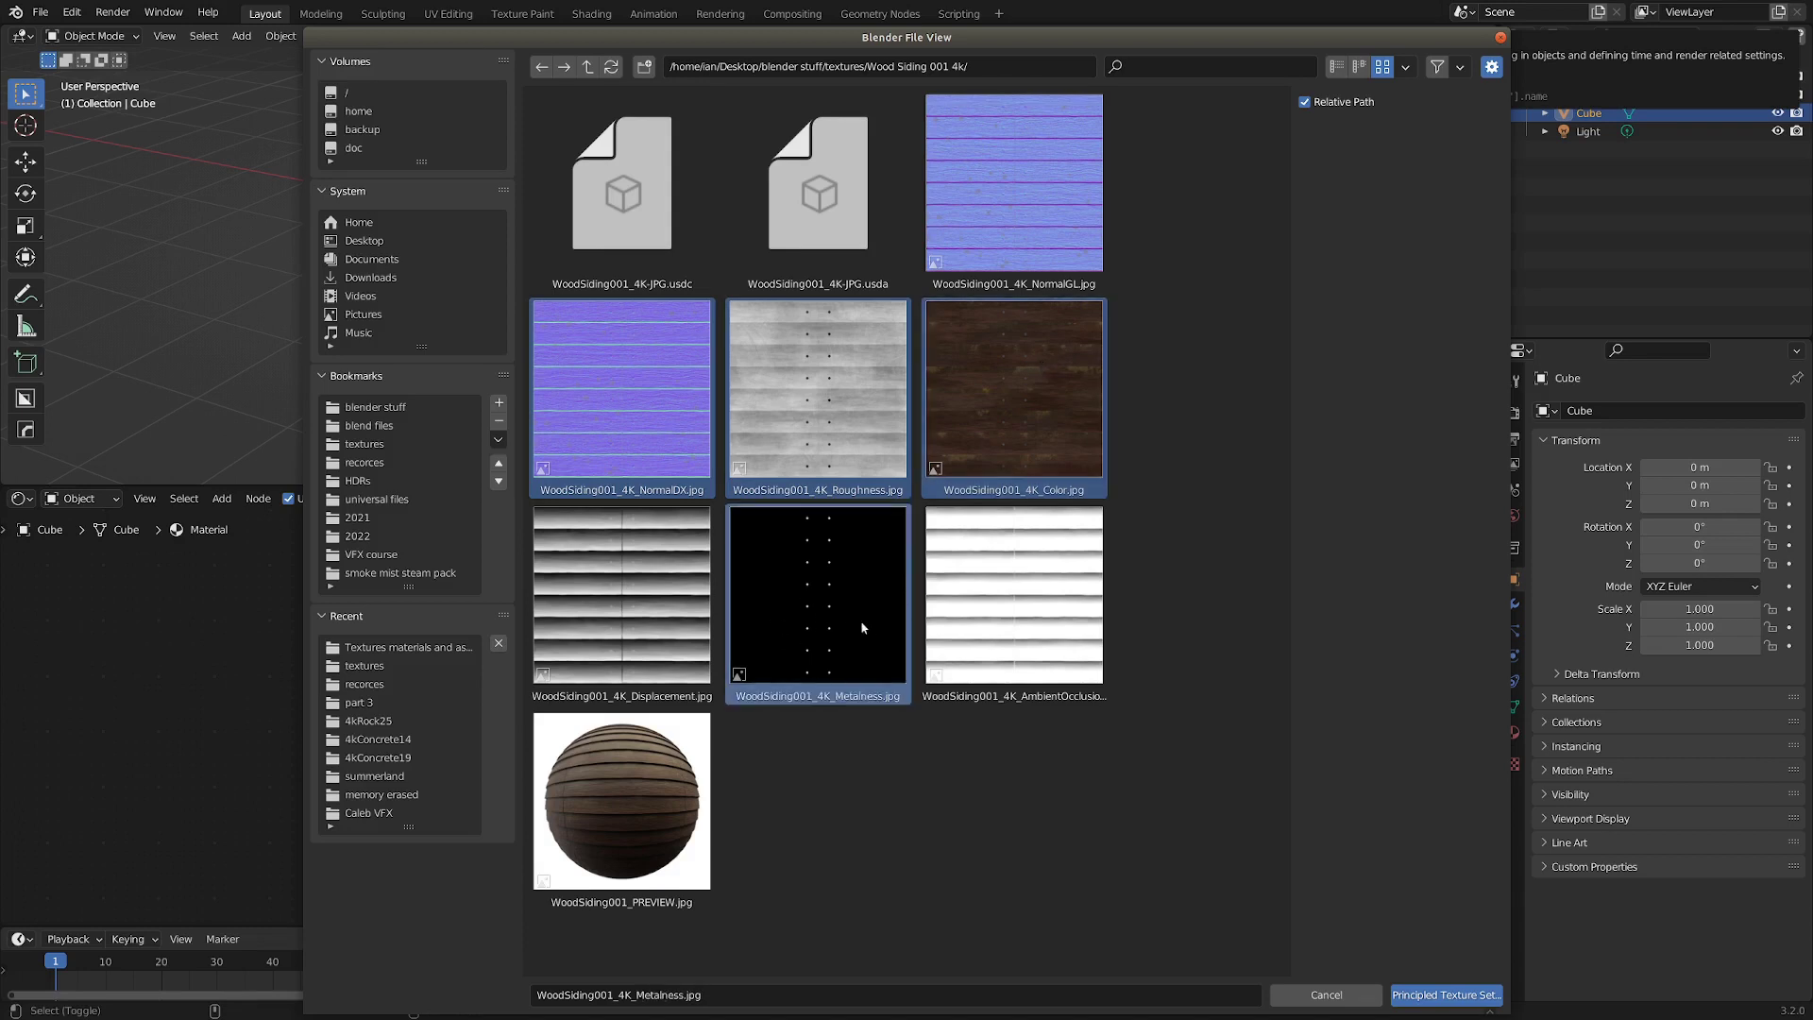
ctrl+click(613, 605)
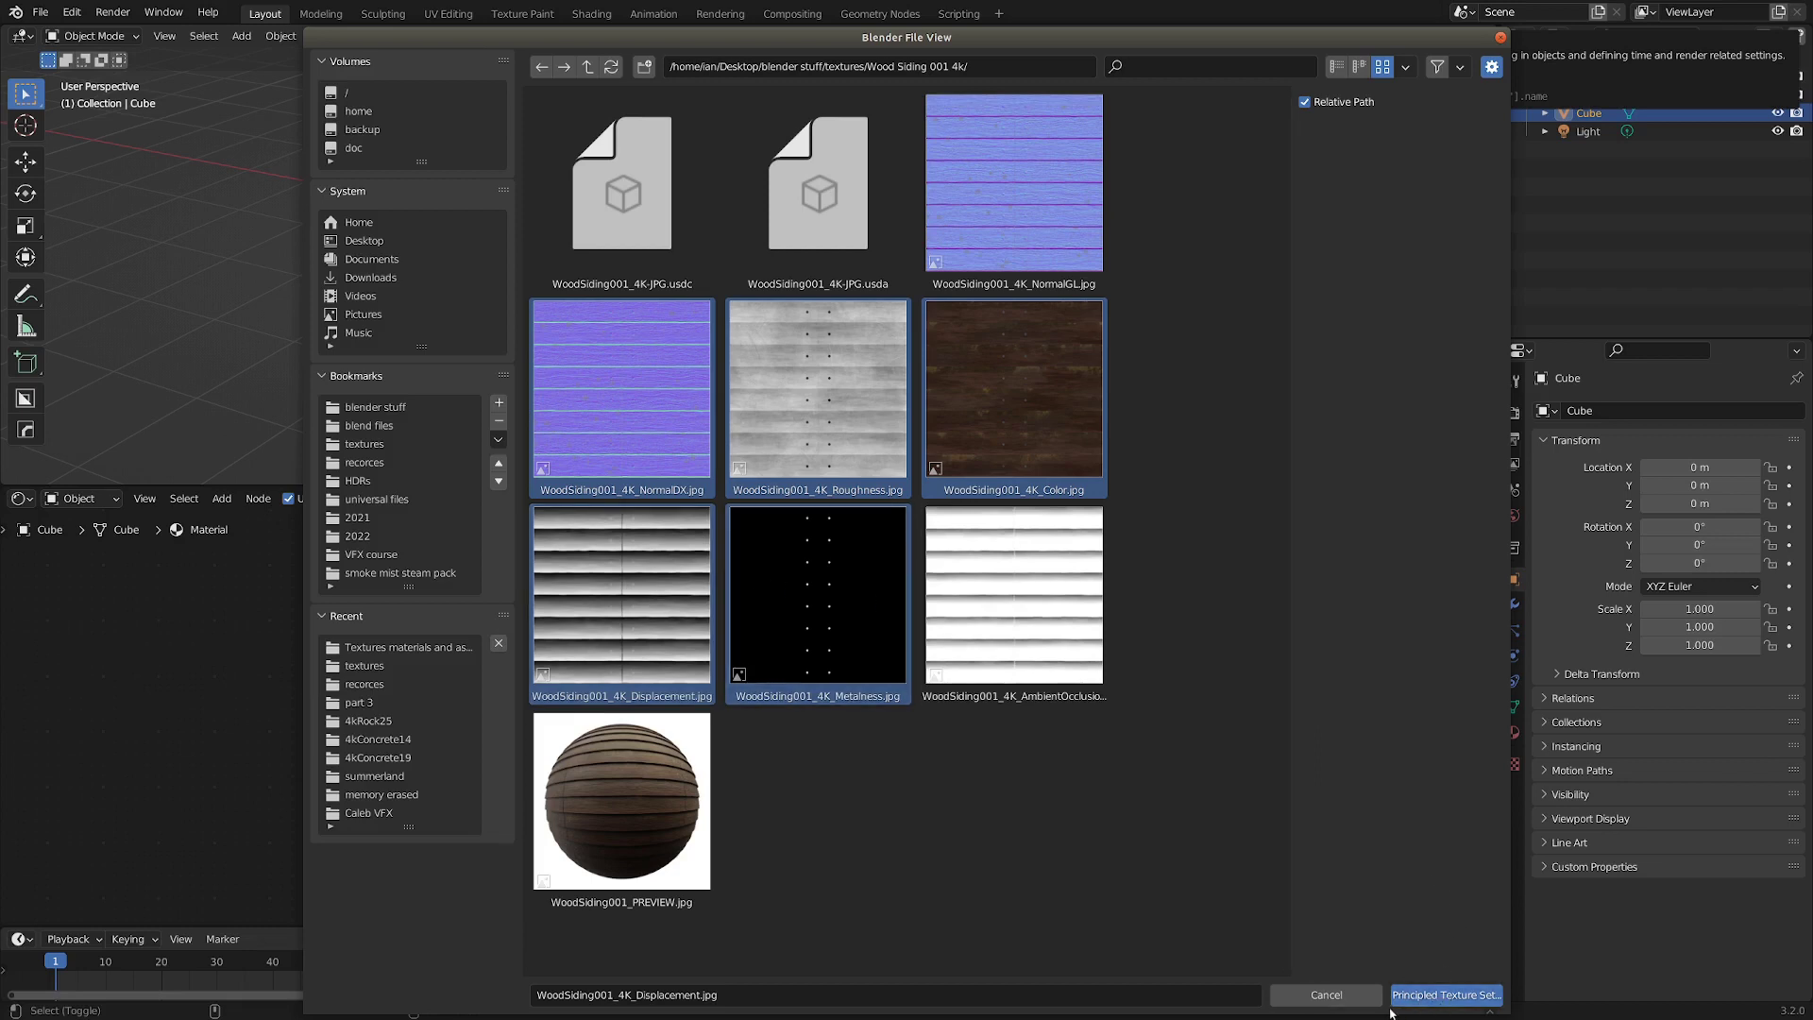
click(1463, 998)
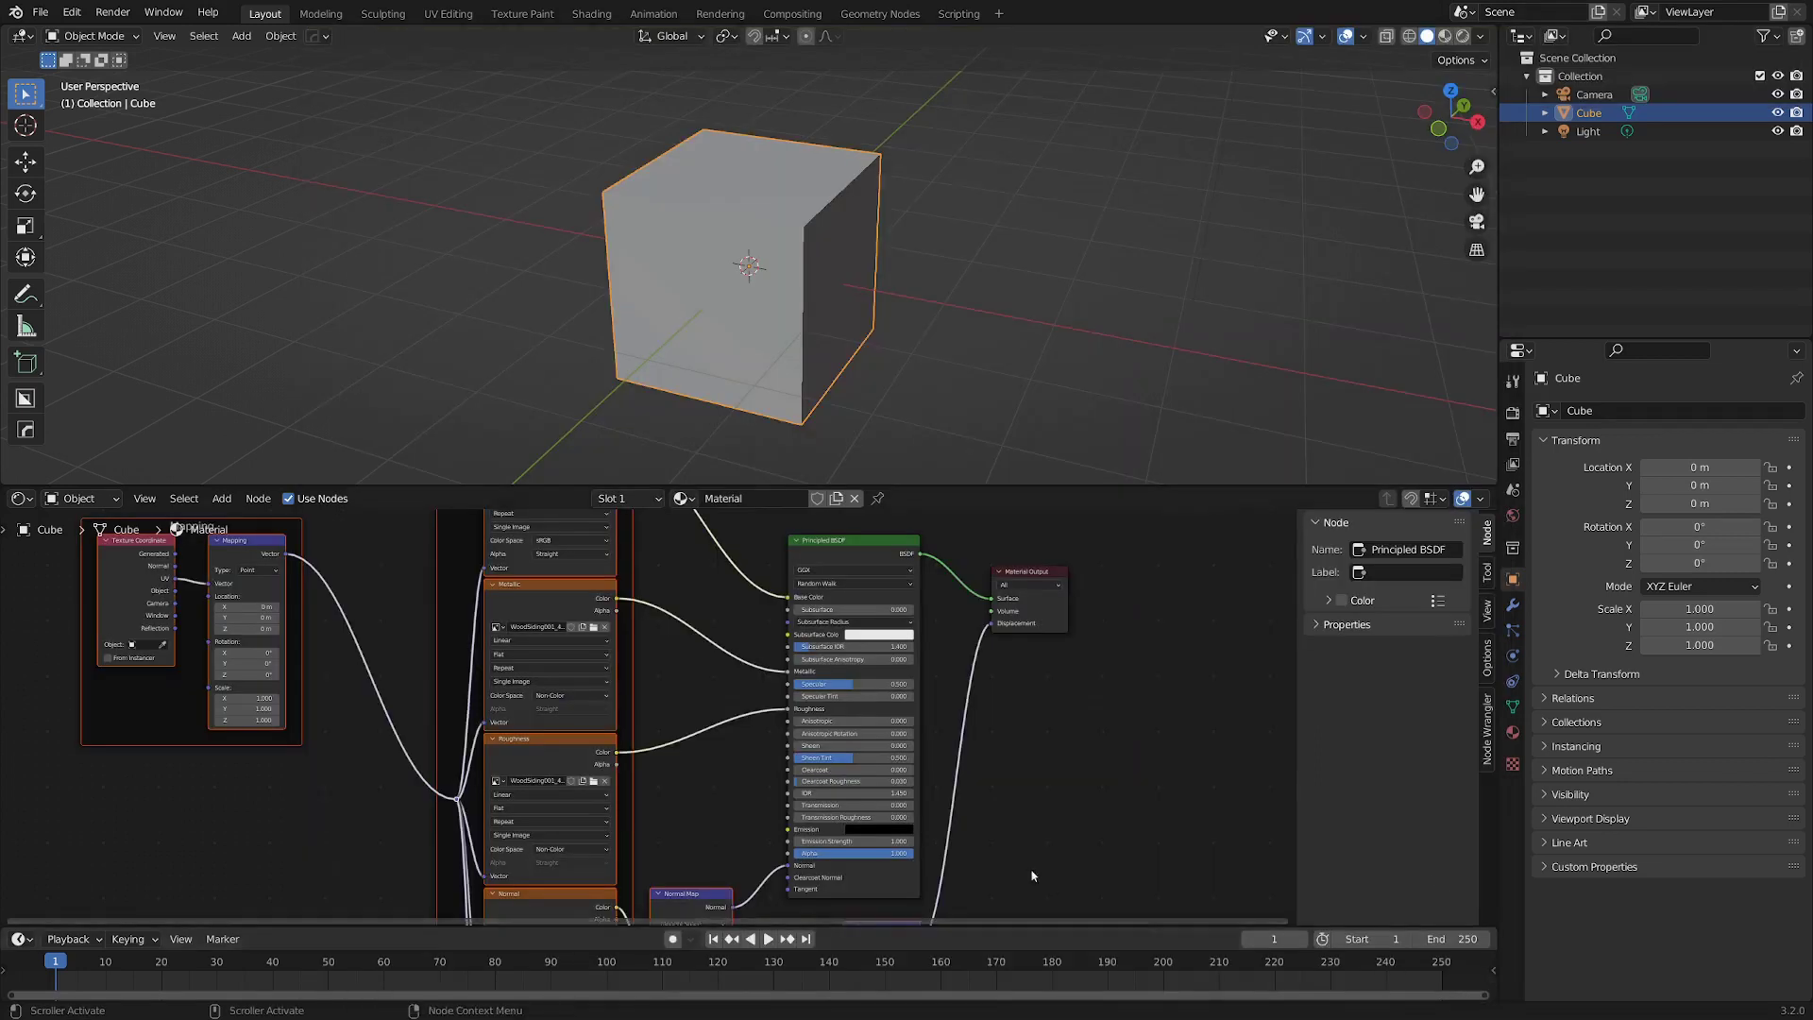
Maximize the node editor to tidy the Principled BSDF node, then restore the layout and view the wood cube.
key(ctrl+space)
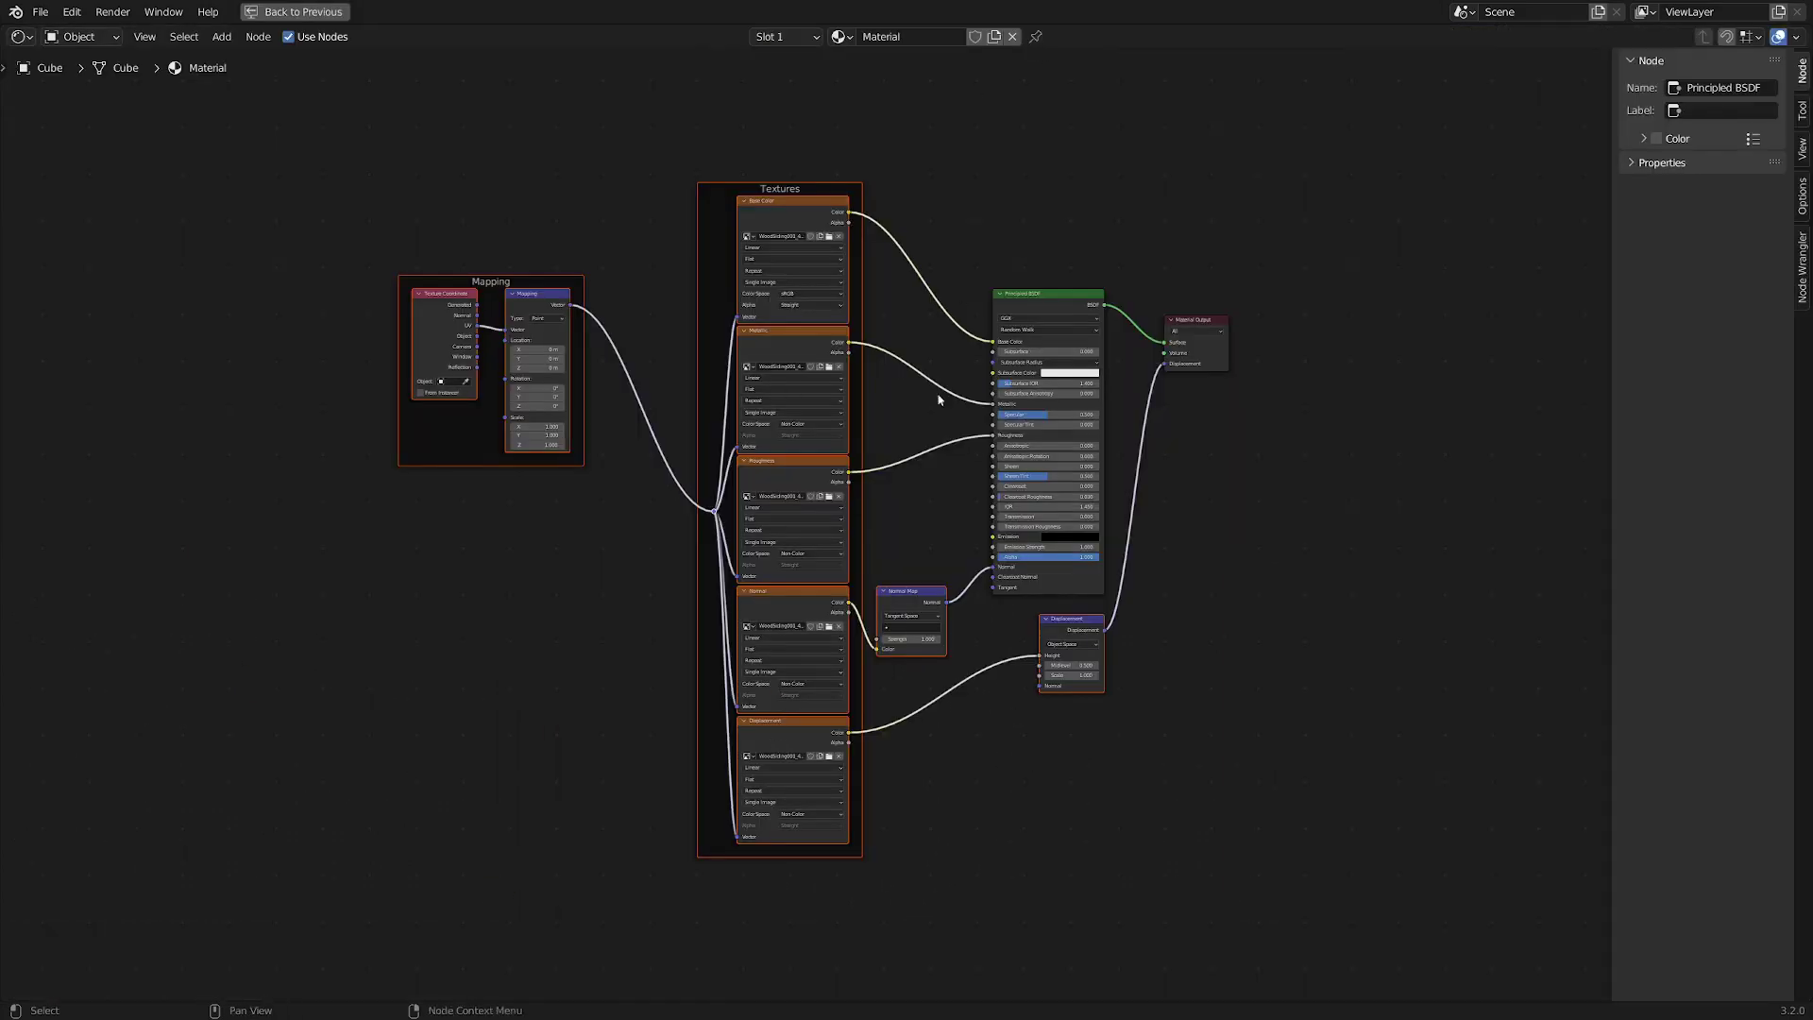
scroll(767, 375, up, 2)
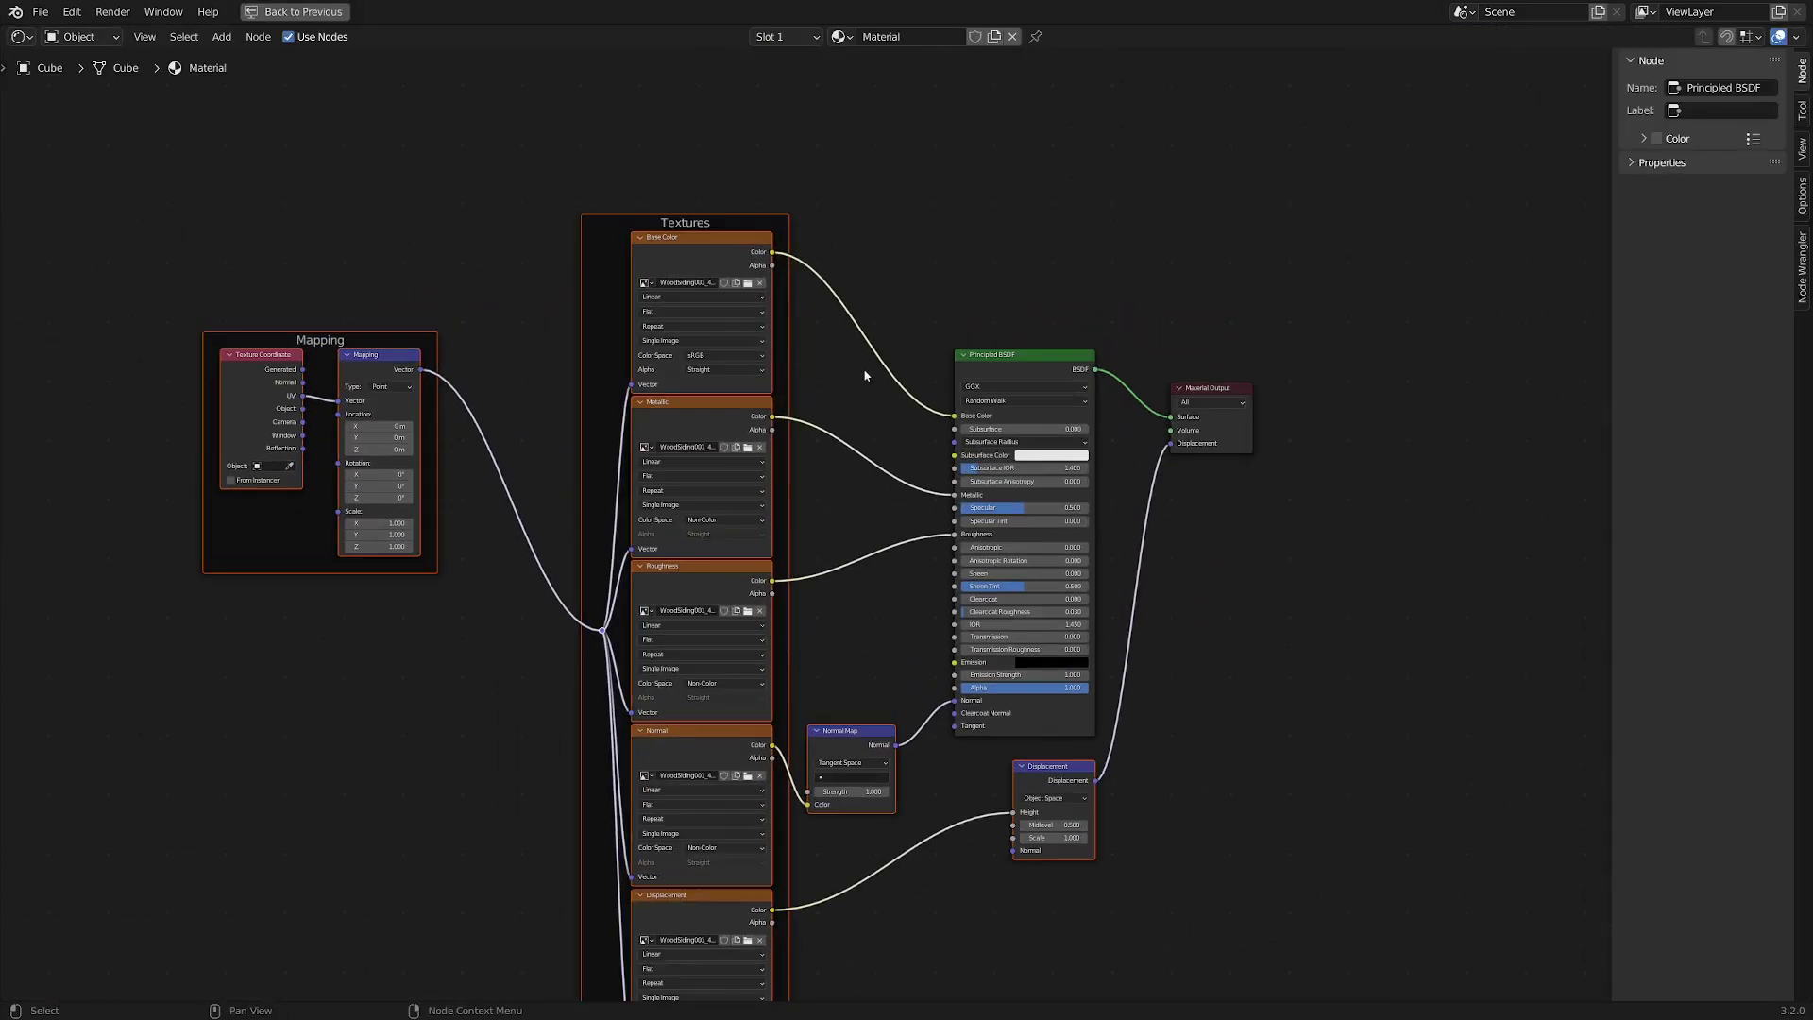
mouse_move(986, 356)
mouse_down()
mouse_move(986, 335)
mouse_move(960, 338)
mouse_move(975, 342)
mouse_up()
scroll(1207, 478, down, 2)
middle_drag(1206, 479, 1167, 424)
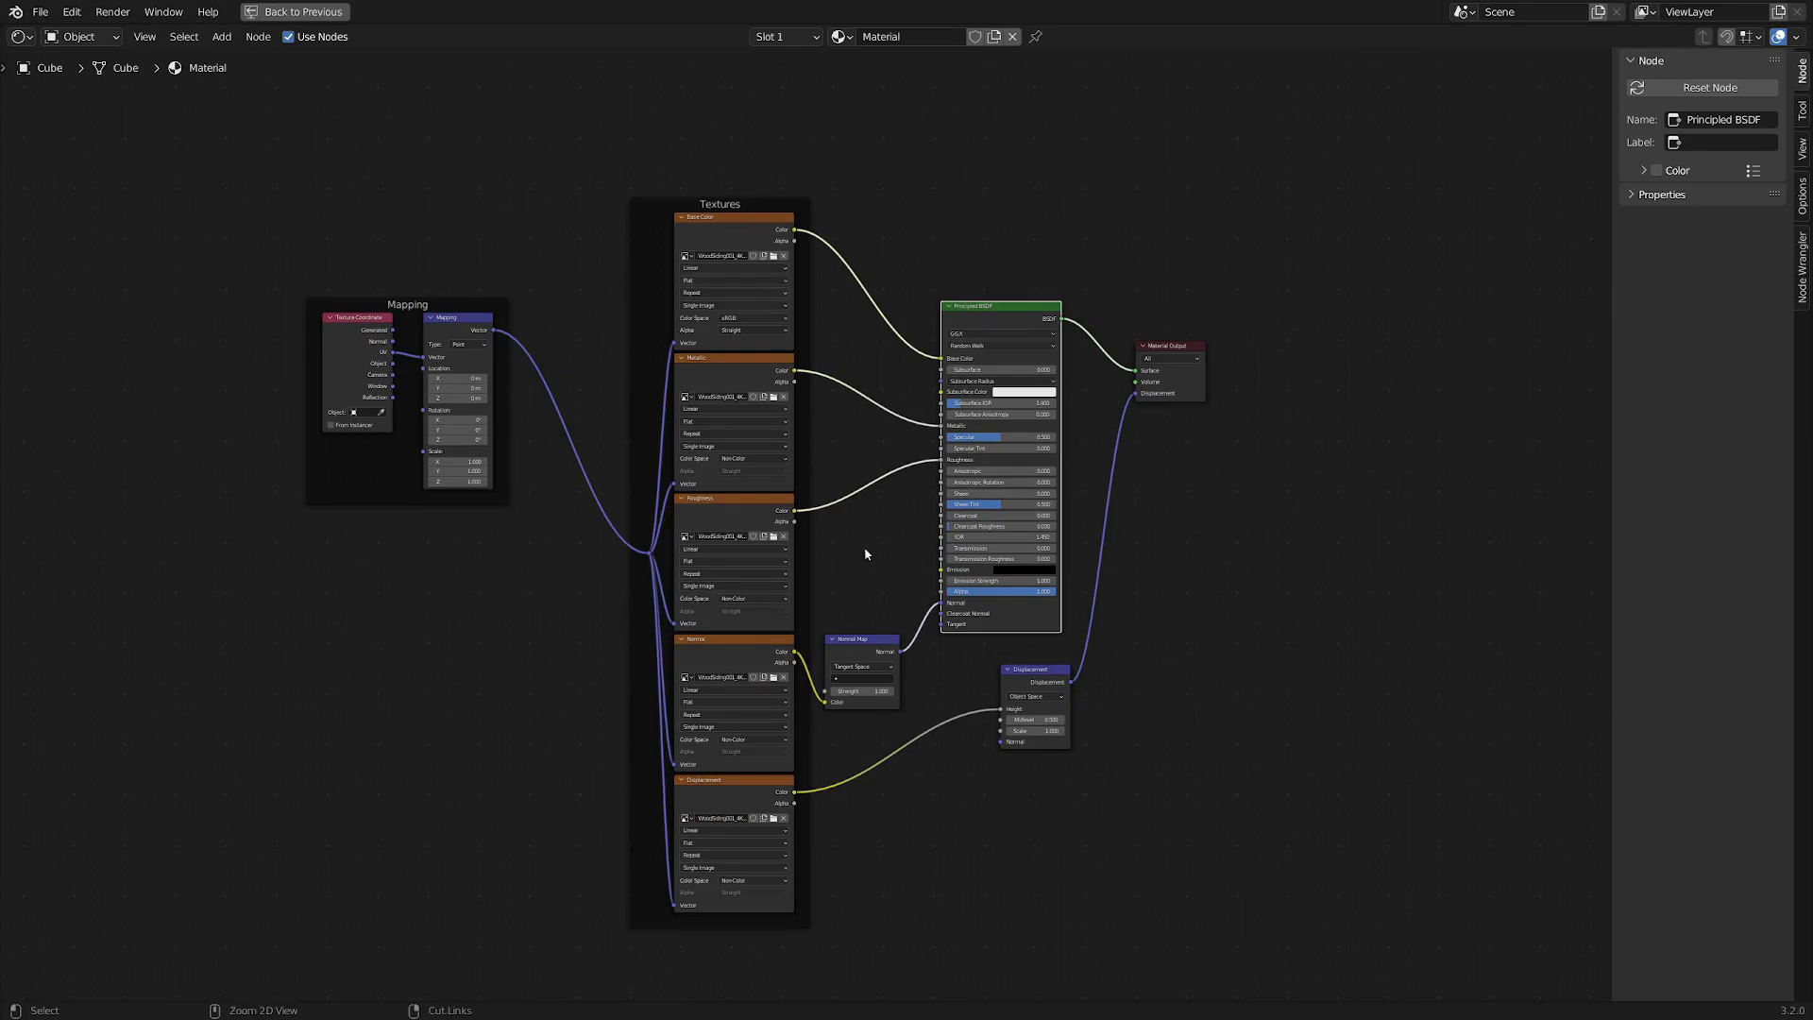
key(ctrl+space)
scroll(870, 278, up, 5)
scroll(870, 277, down, 5)
middle_drag(875, 274, 623, 211)
Rename the cube's material to WoodSiding001_4K.
scroll(753, 514, up, 2)
double_click(742, 498)
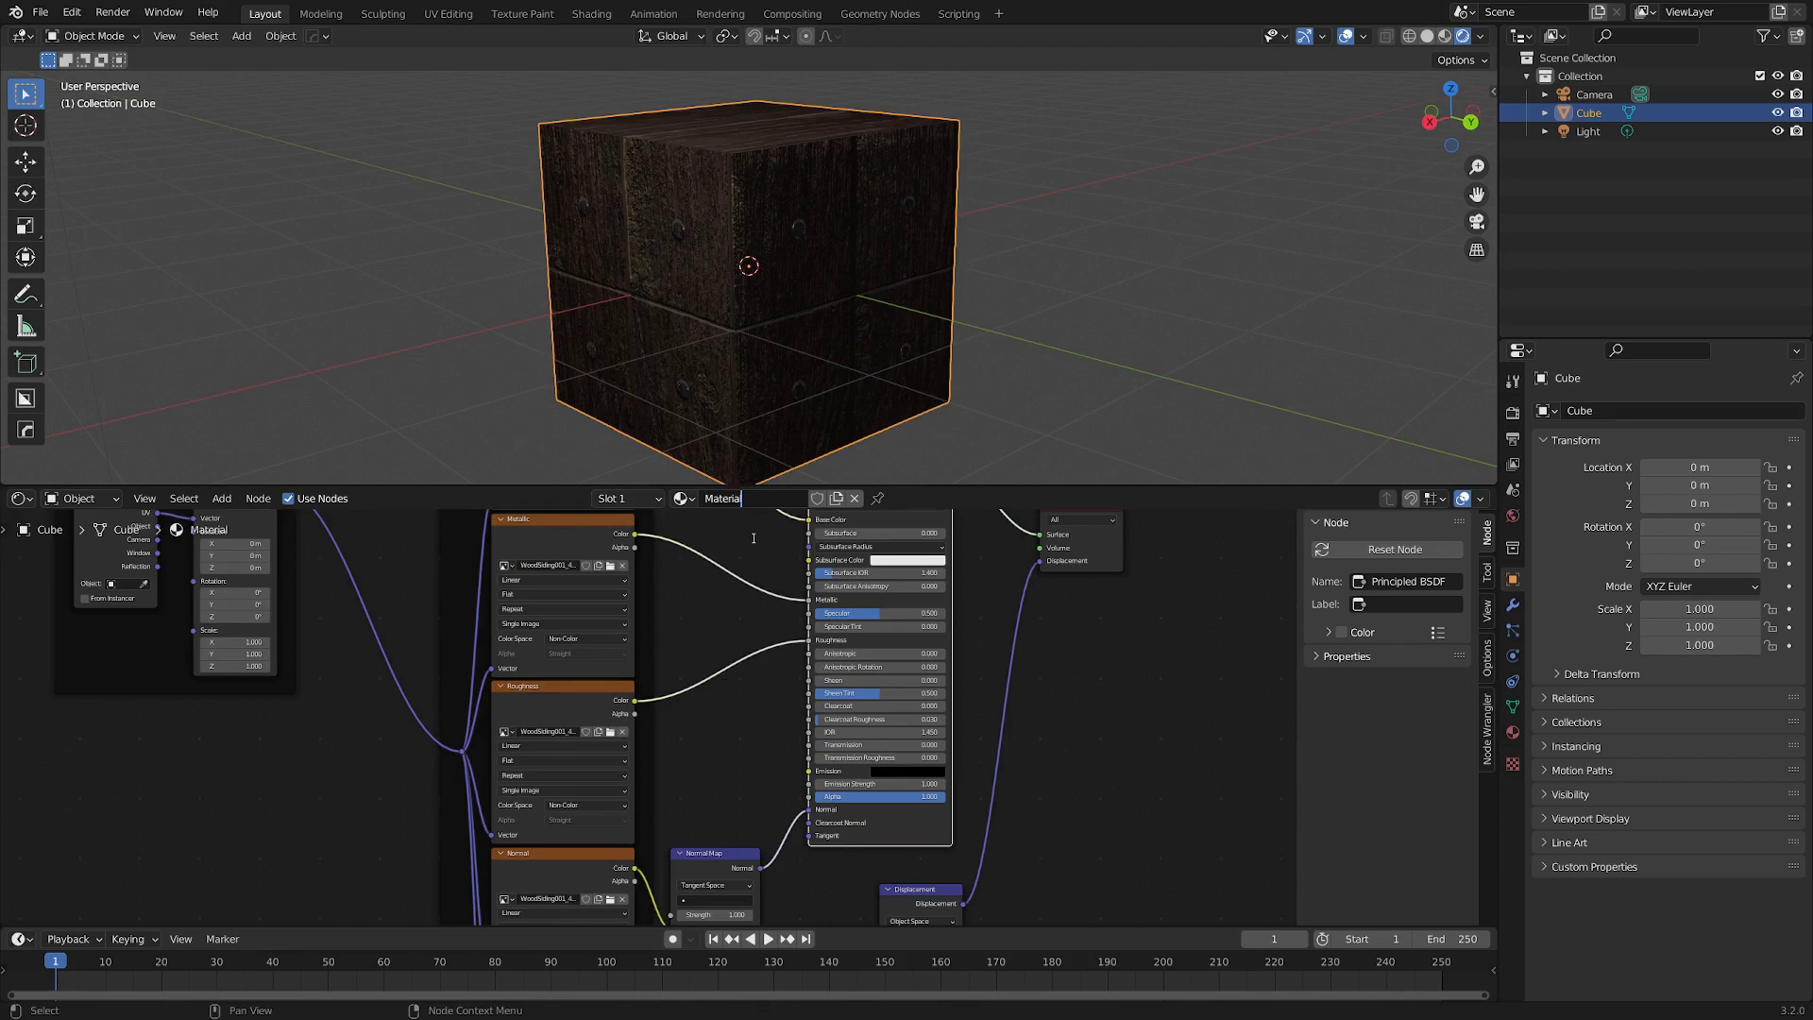
scroll(724, 679, up, 8)
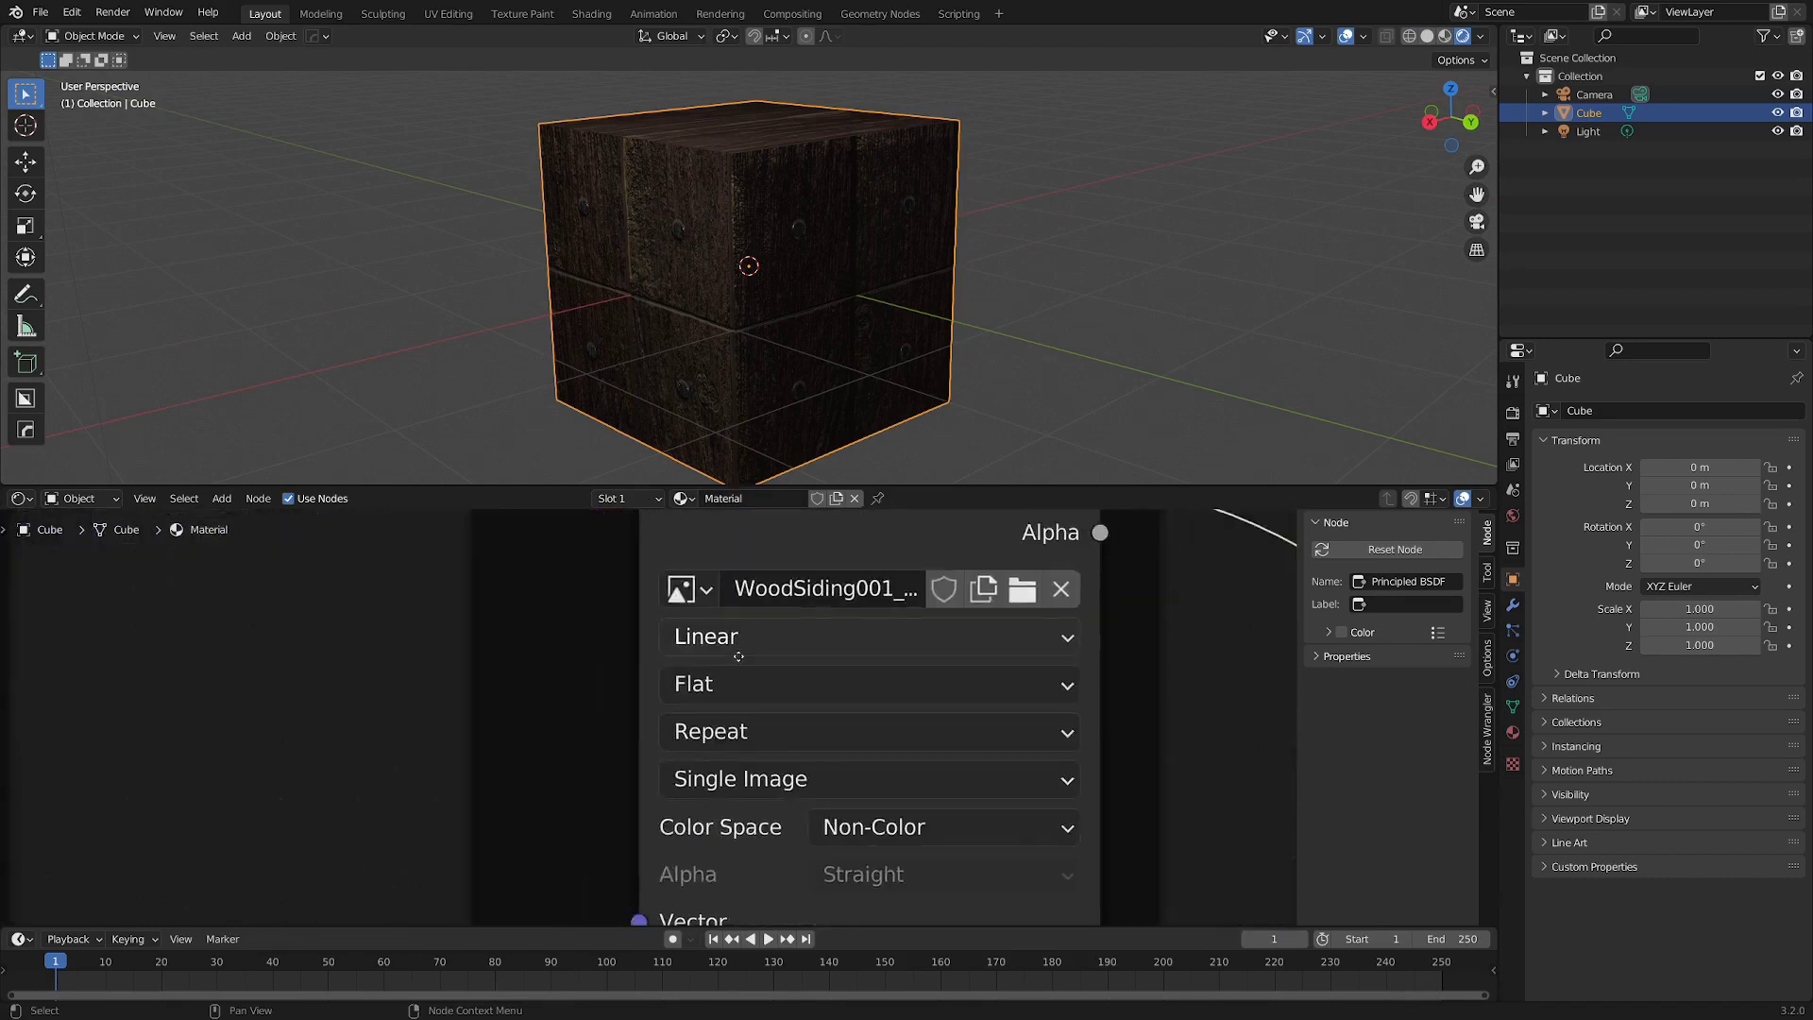
double_click(766, 499)
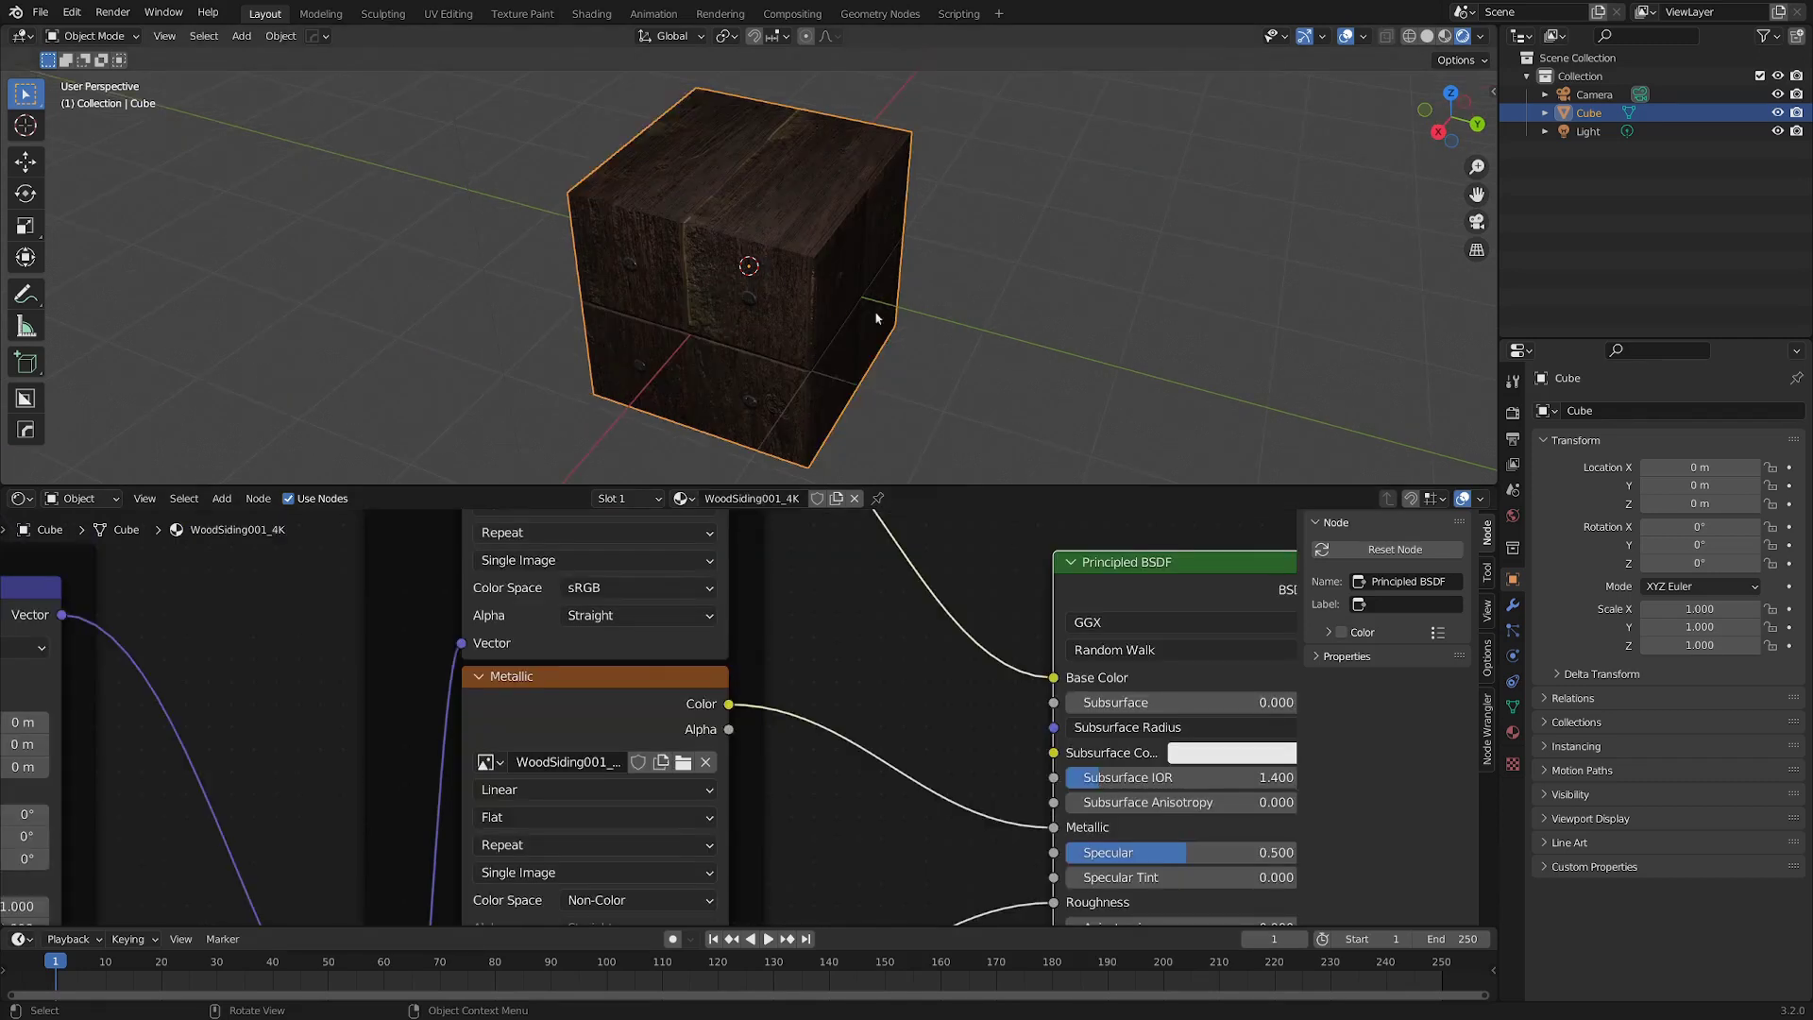
Mark the WoodSiding001_4K material as an asset from its Material Properties slot.
click(1514, 732)
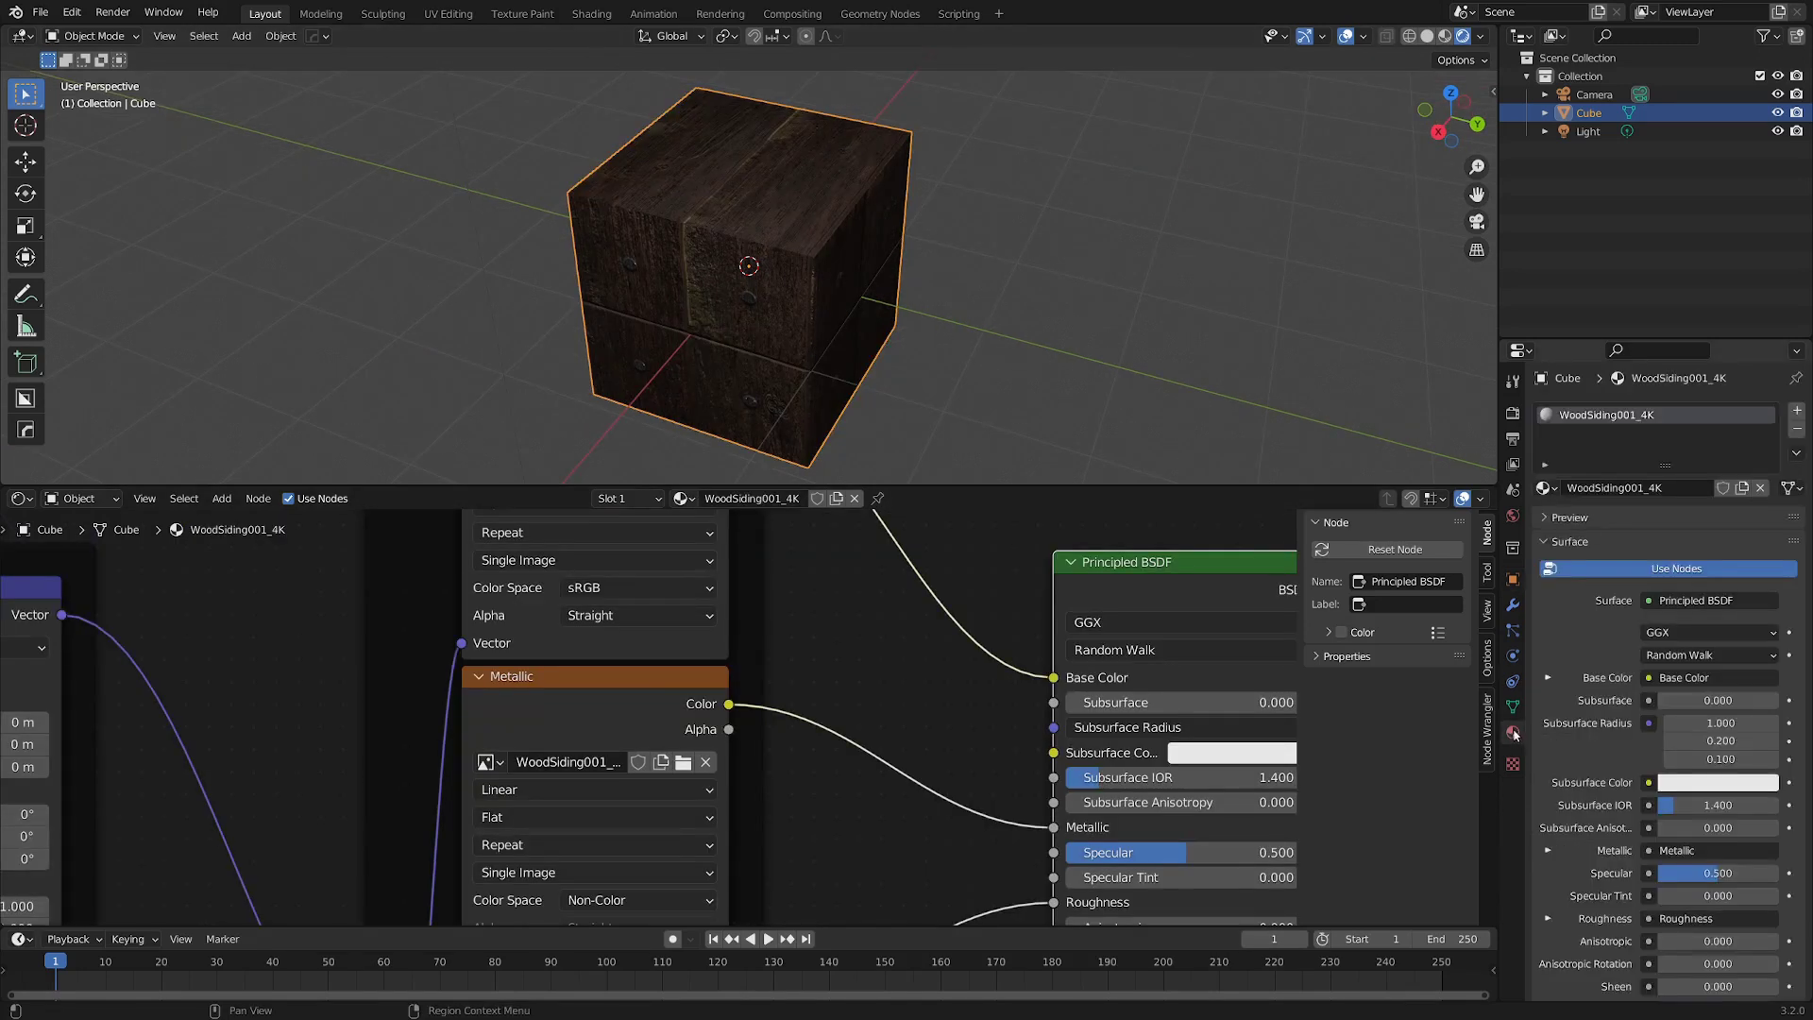
right_click(1588, 422)
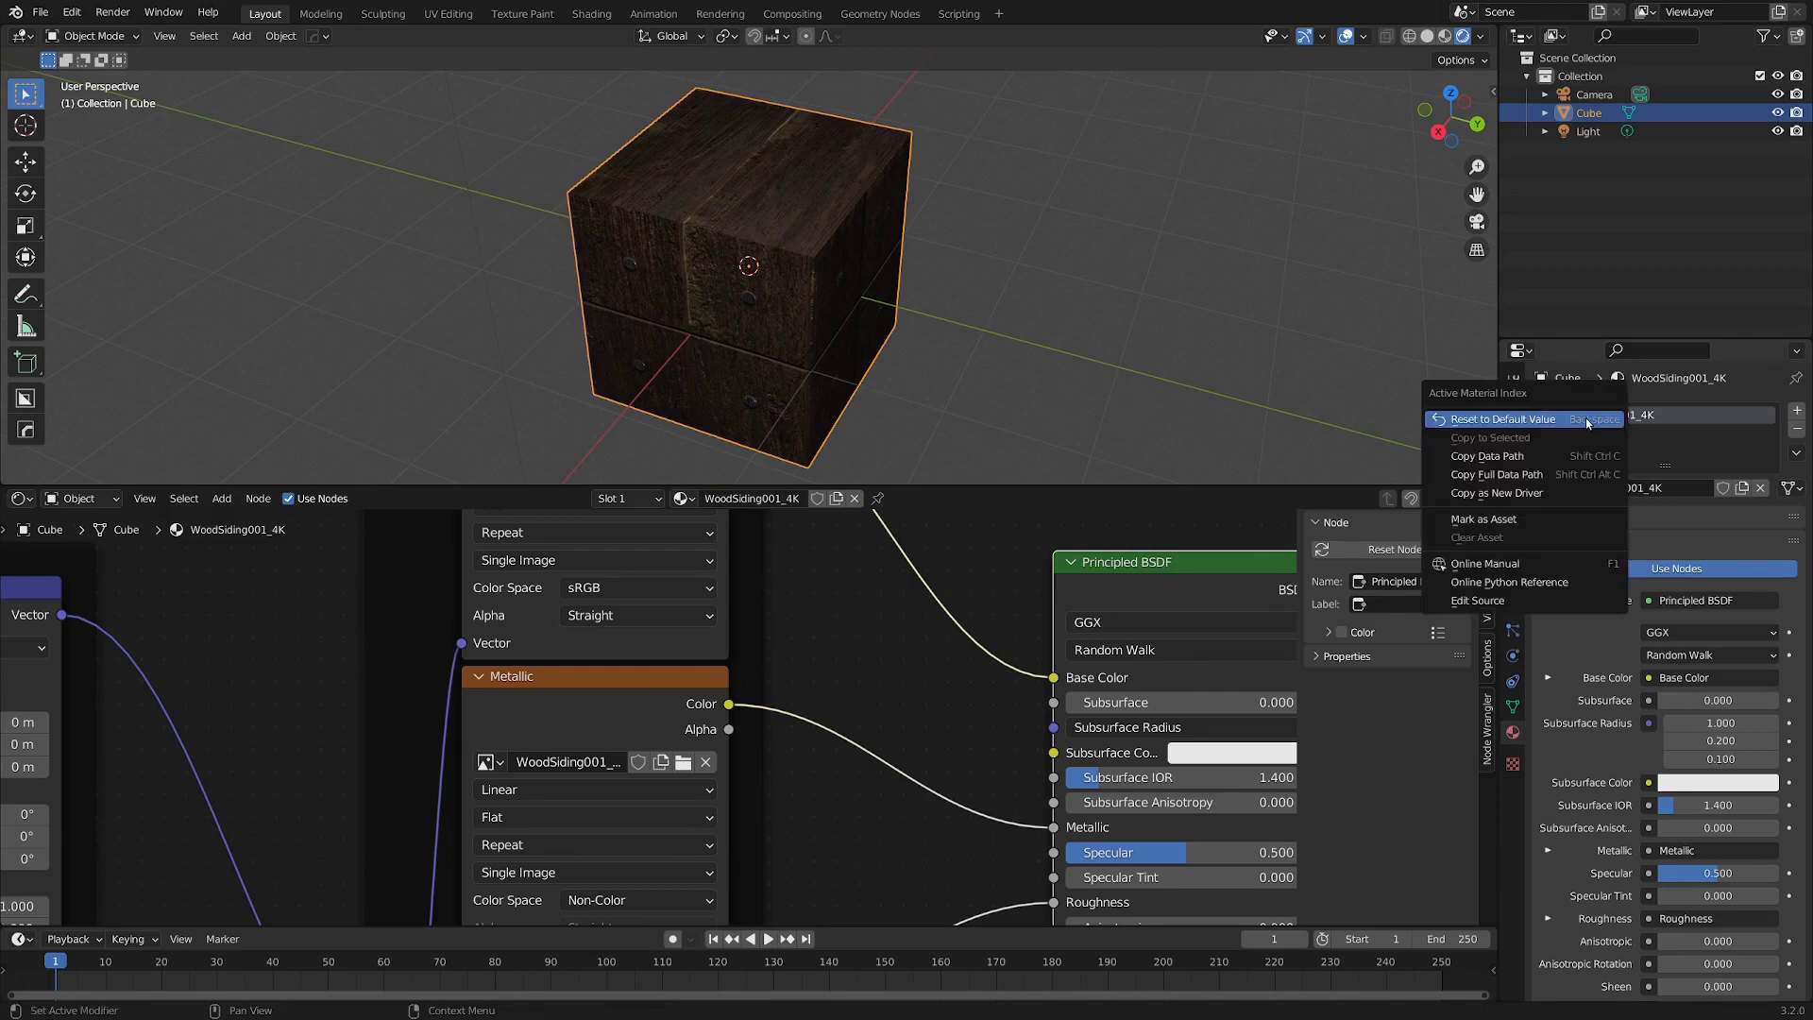
click(1524, 520)
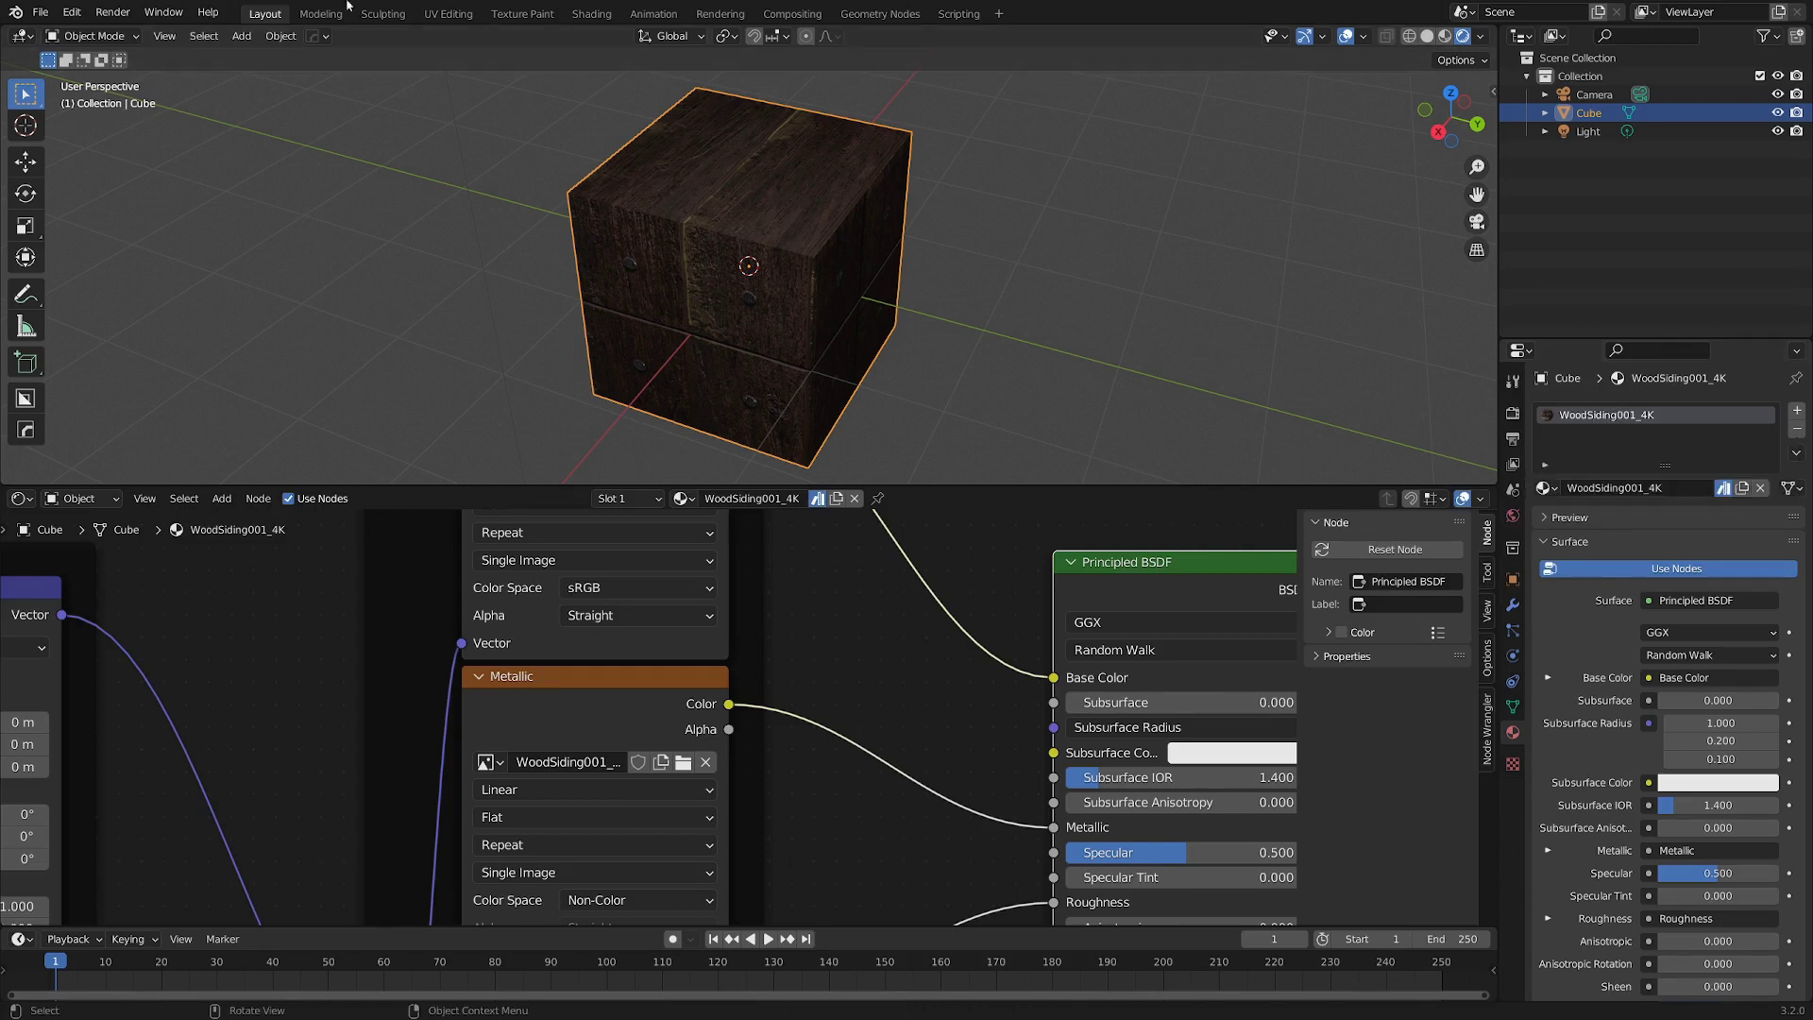
Save as WoodSiding001_4K.blend in Wood Siding 001 4k, then browse into the roof tiles 4k folder.
click(44, 9)
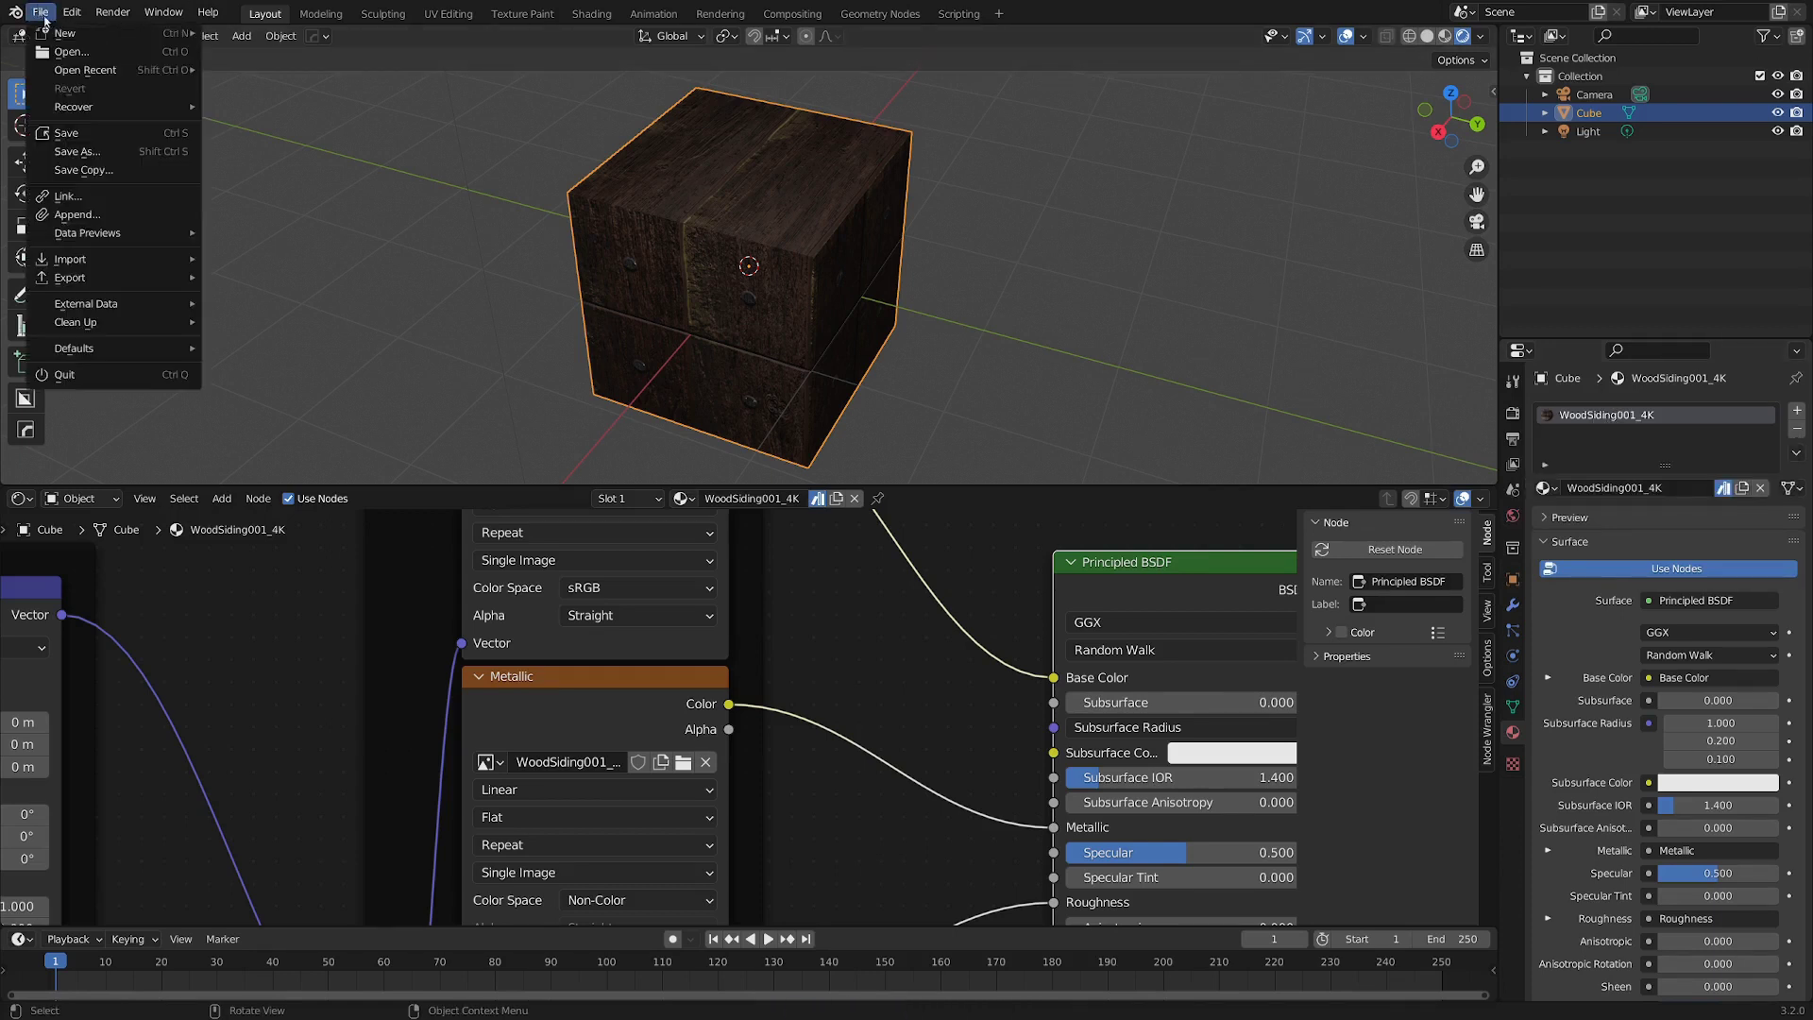
click(107, 158)
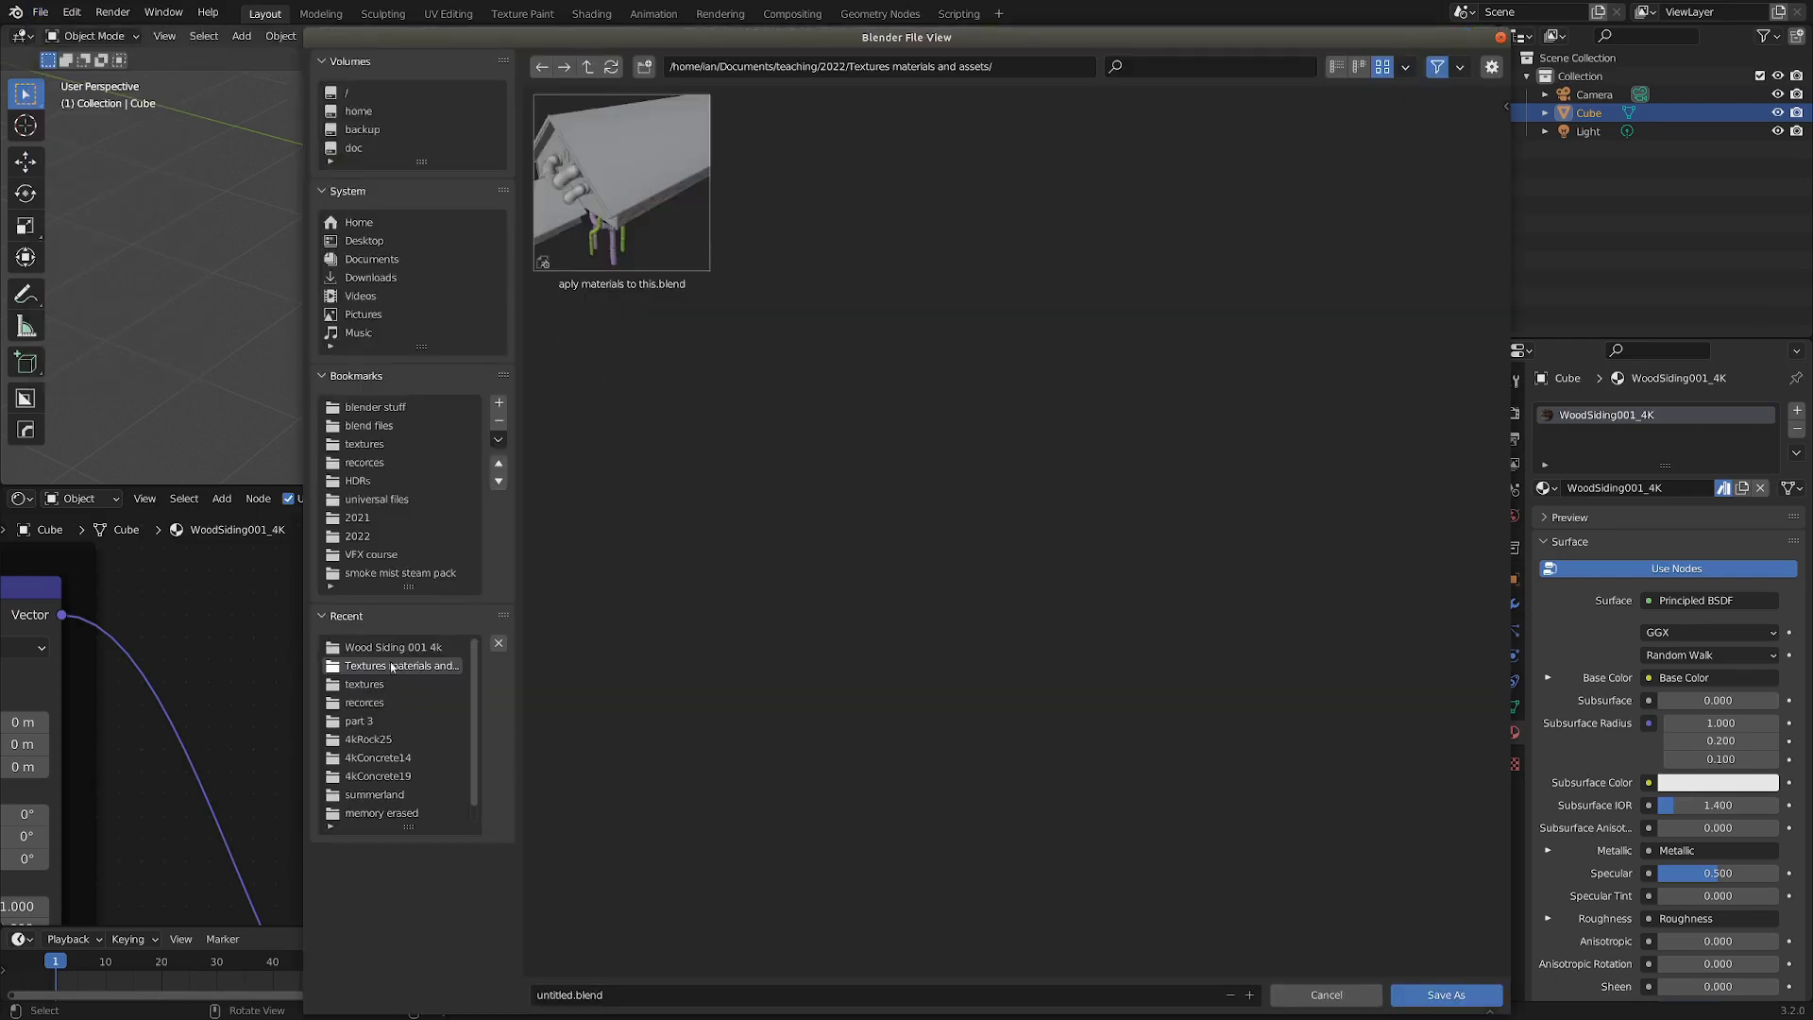
click(397, 649)
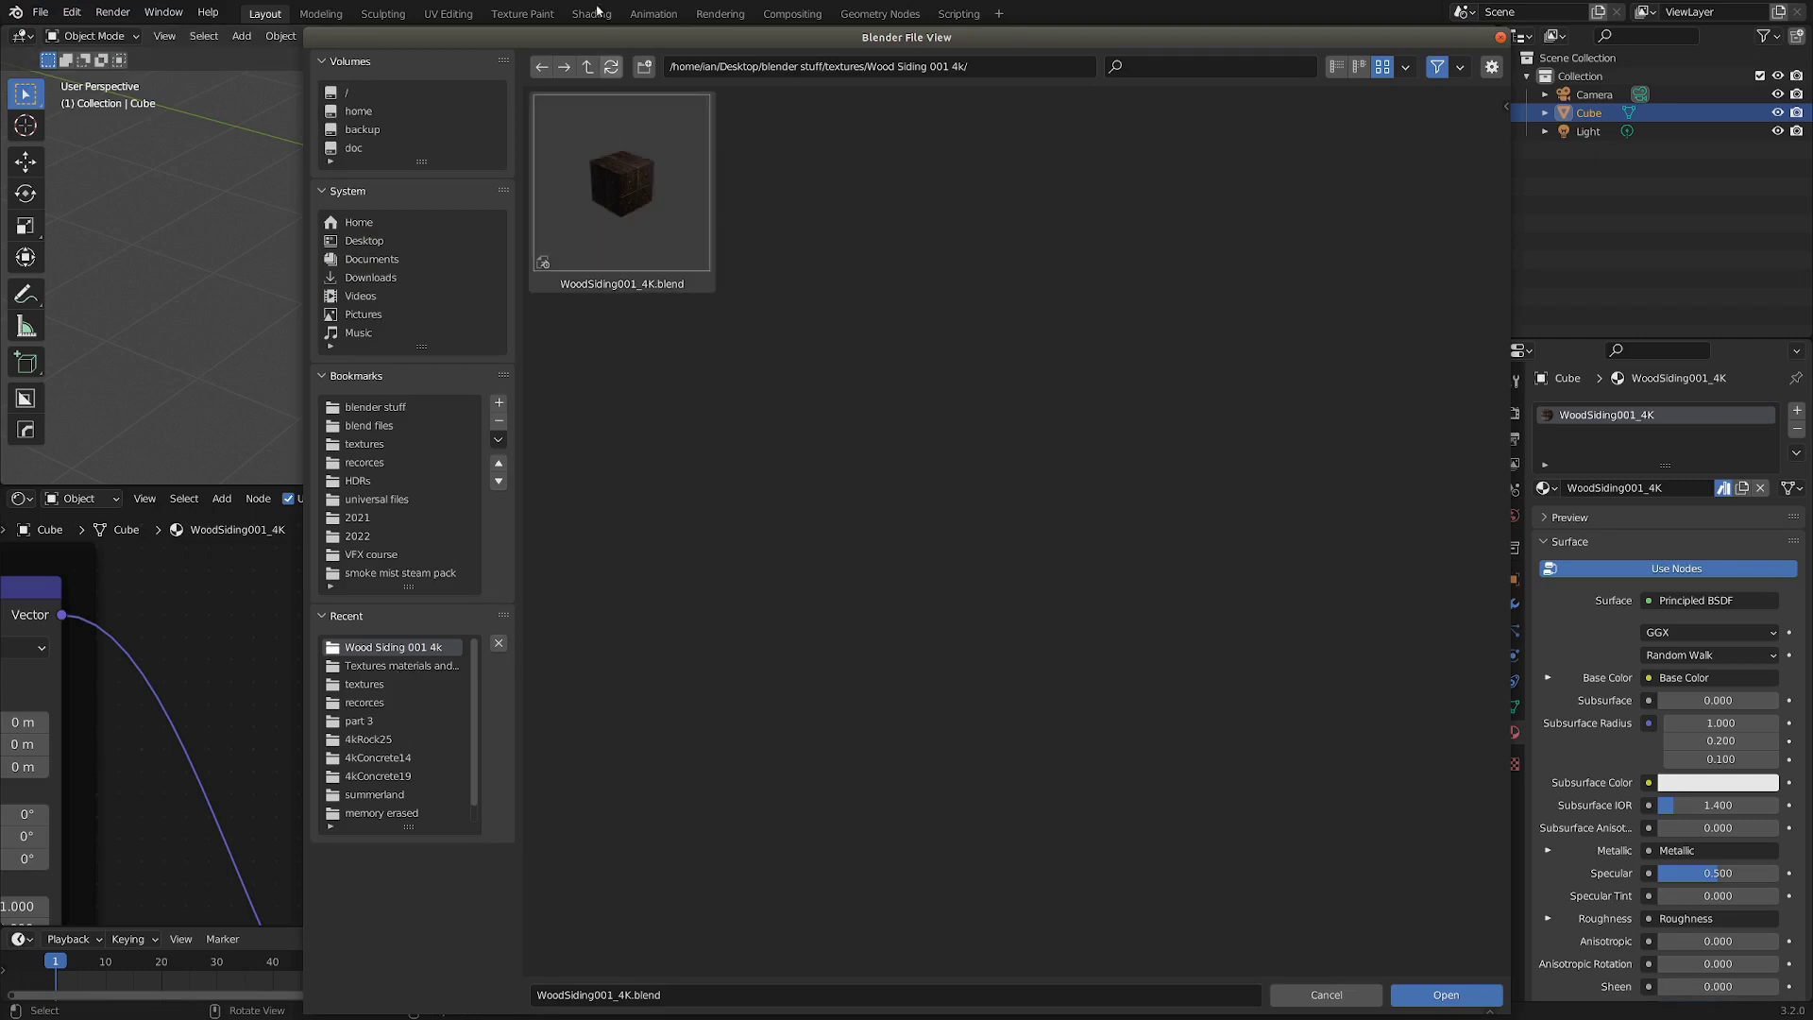
click(588, 66)
double_click(874, 126)
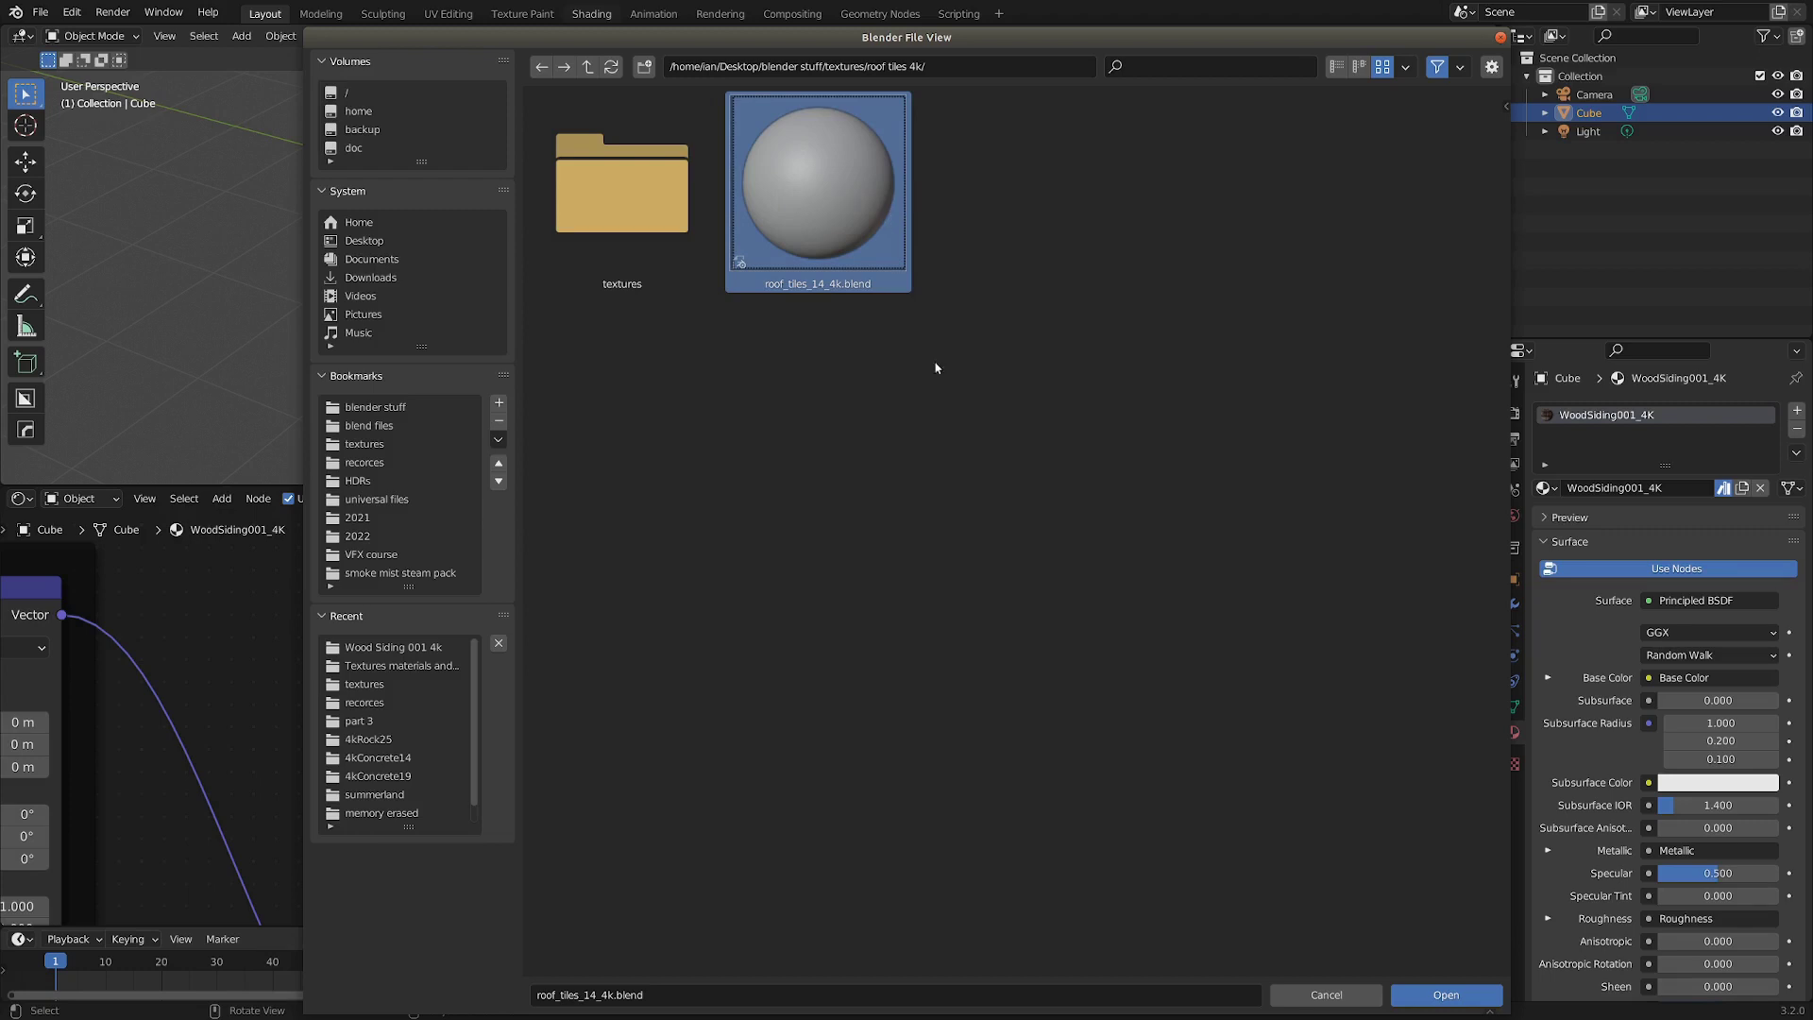
Open the roof tiles blend file and inspect the tiled sphere and its material nodes.
double_click(812, 178)
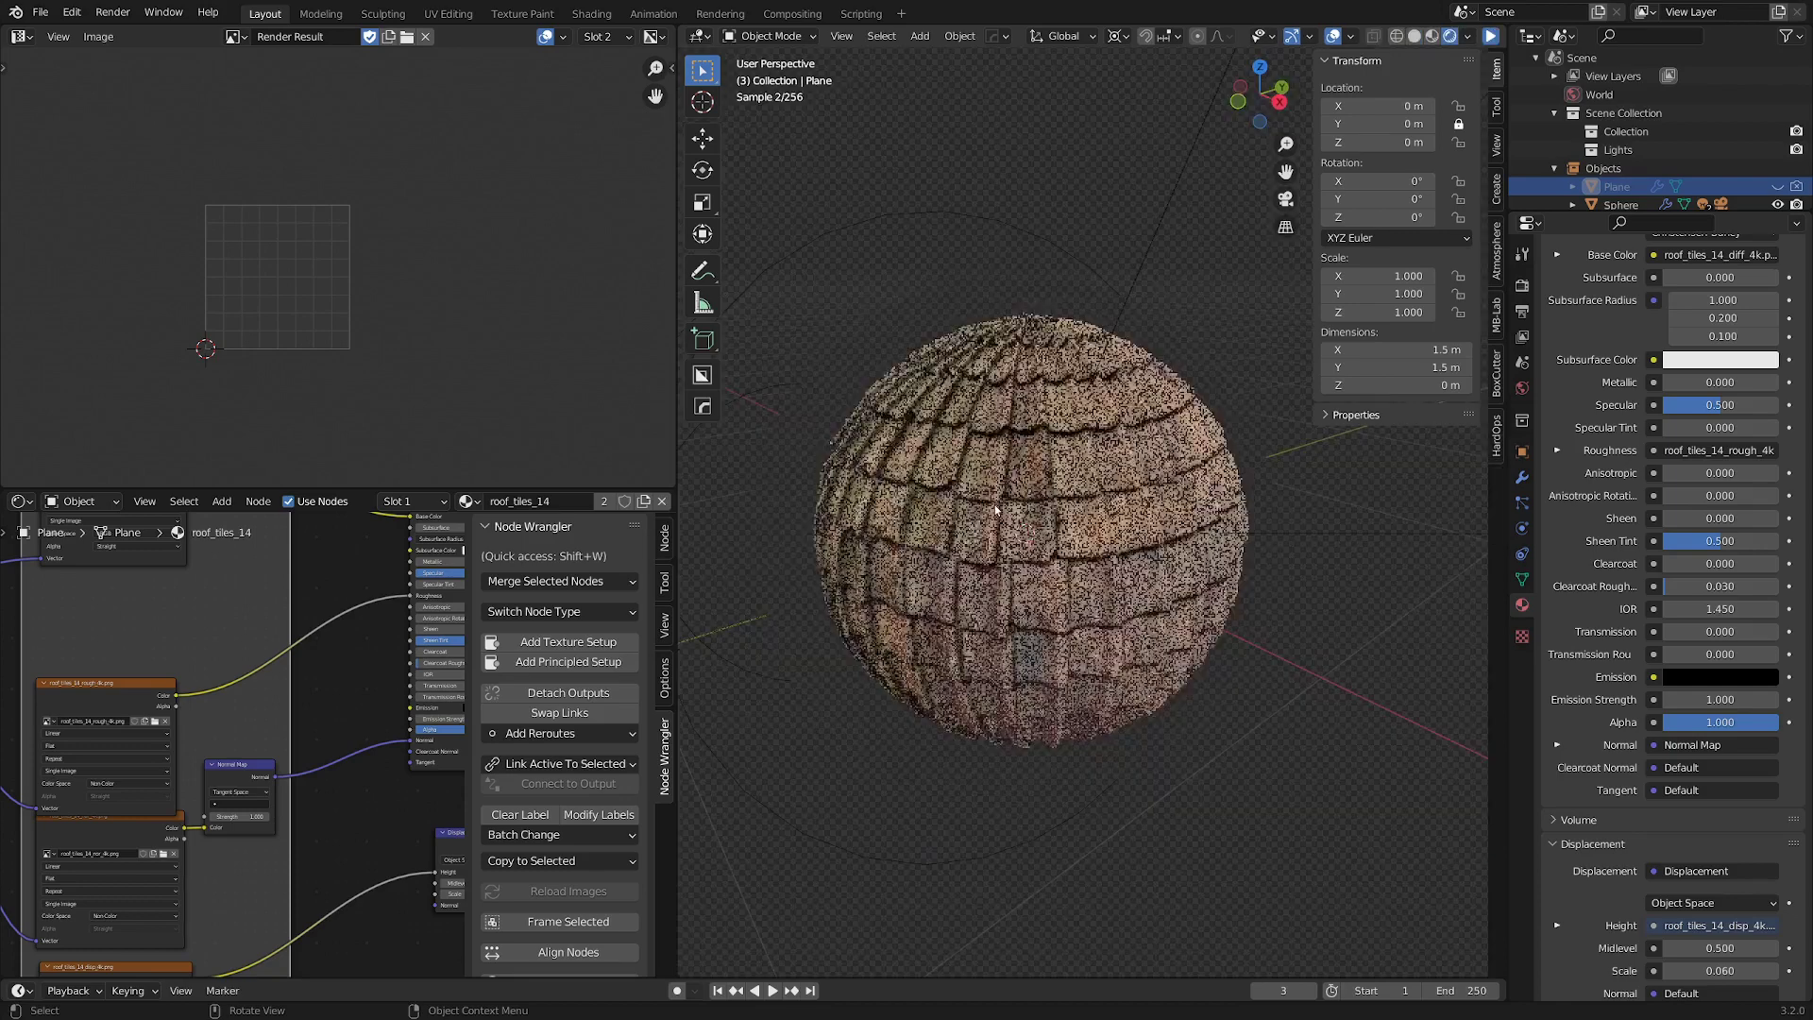
scroll(1017, 510, up, 1)
middle_drag(1017, 510, 1098, 531)
middle_drag(1098, 531, 1105, 528)
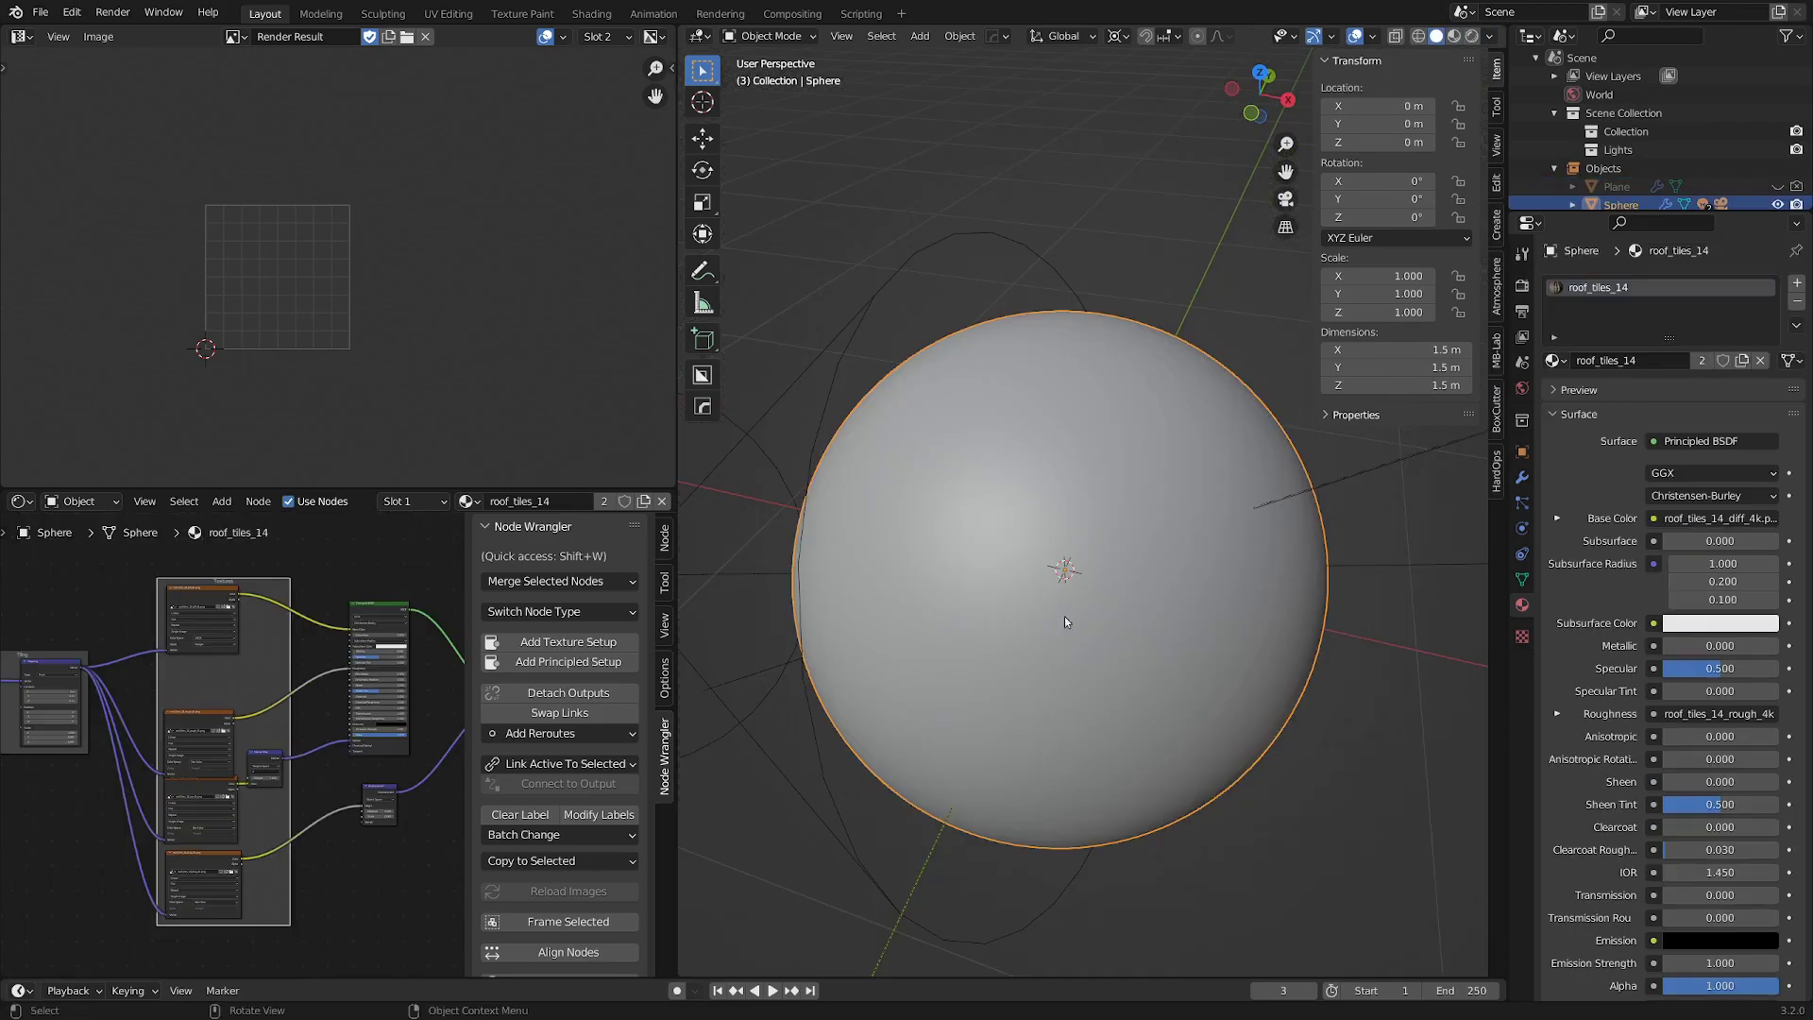
key(ctrl+space)
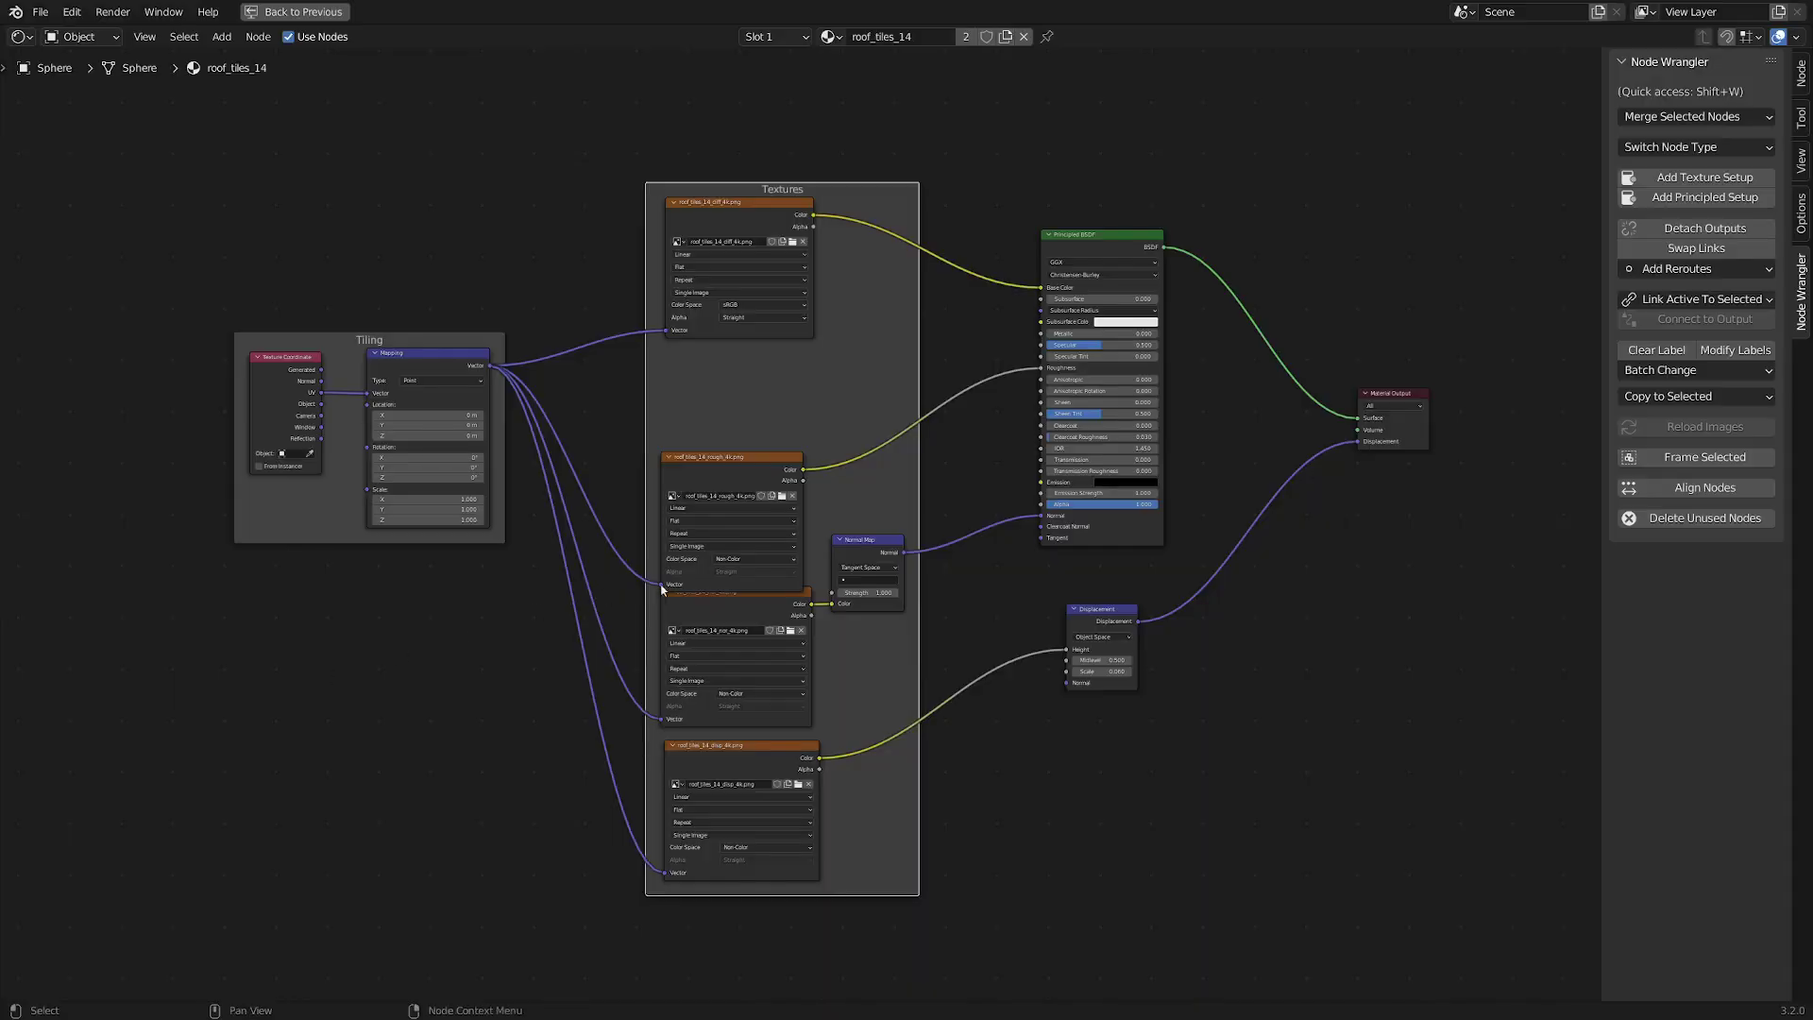
key(Home)
key(ctrl+space)
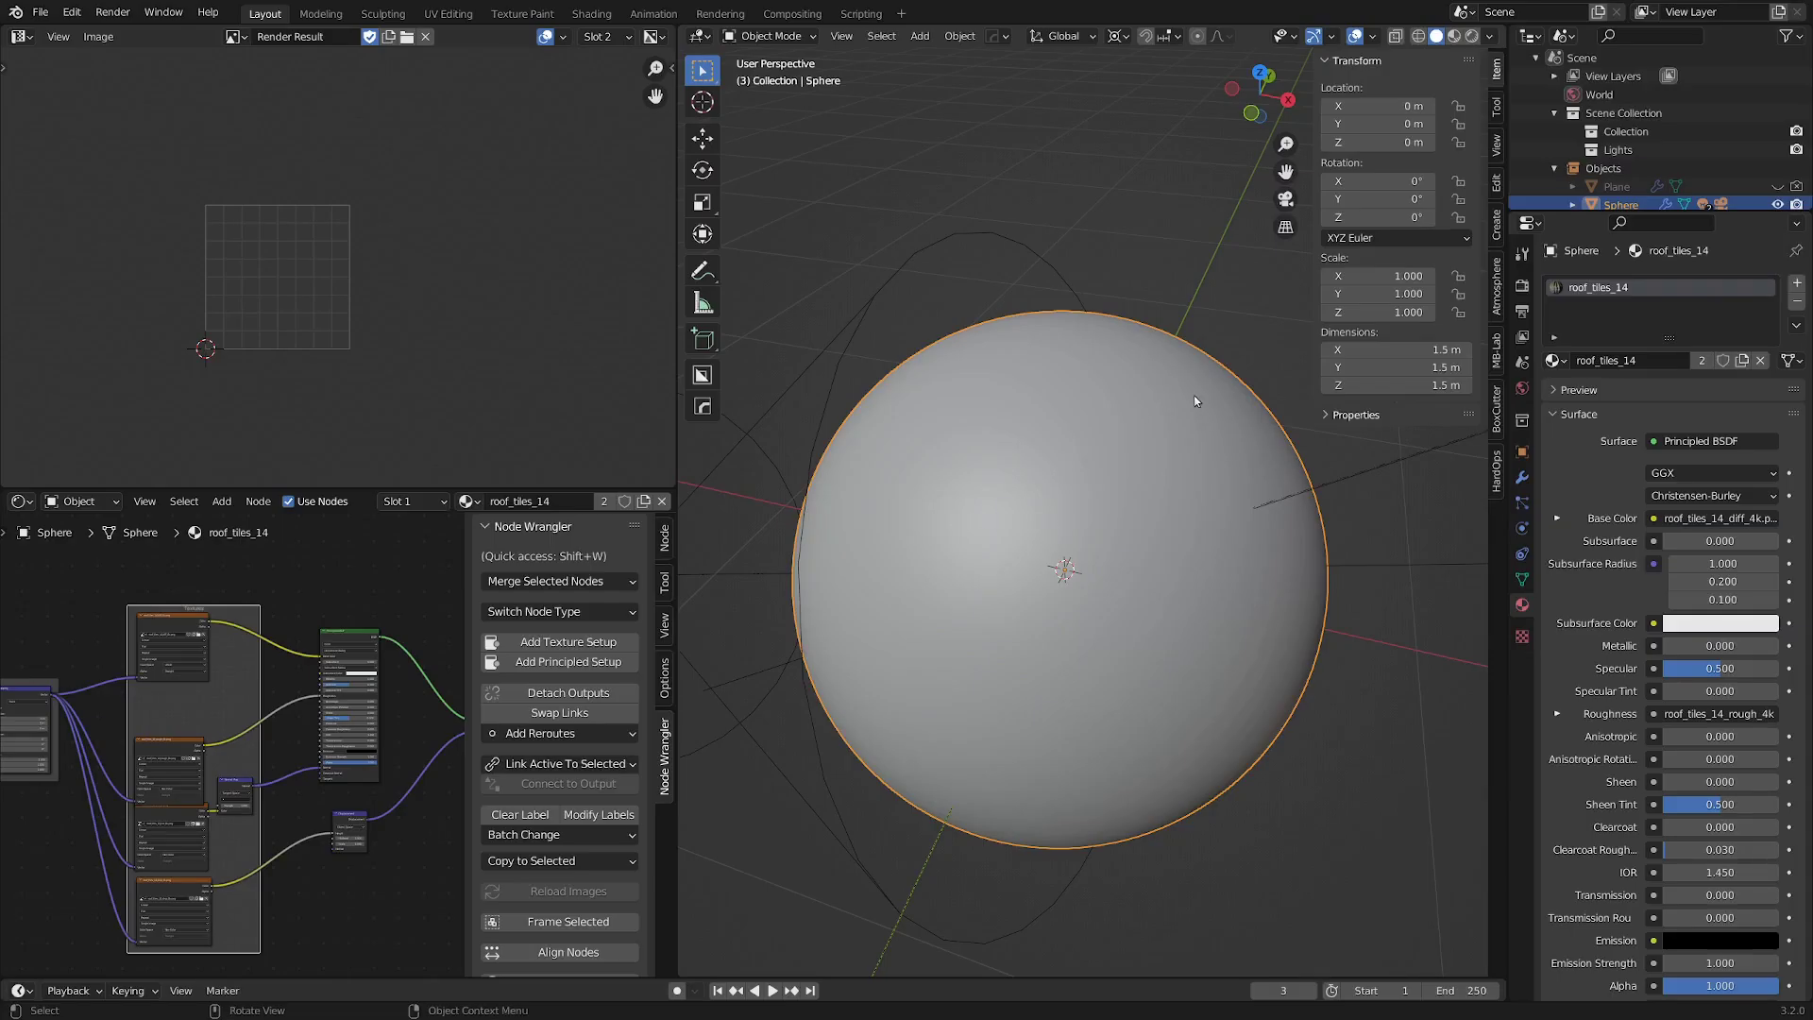
Mark the roof_tiles_14 material as an asset and save roof_tiles_14_4k.blend.
right_click(1592, 292)
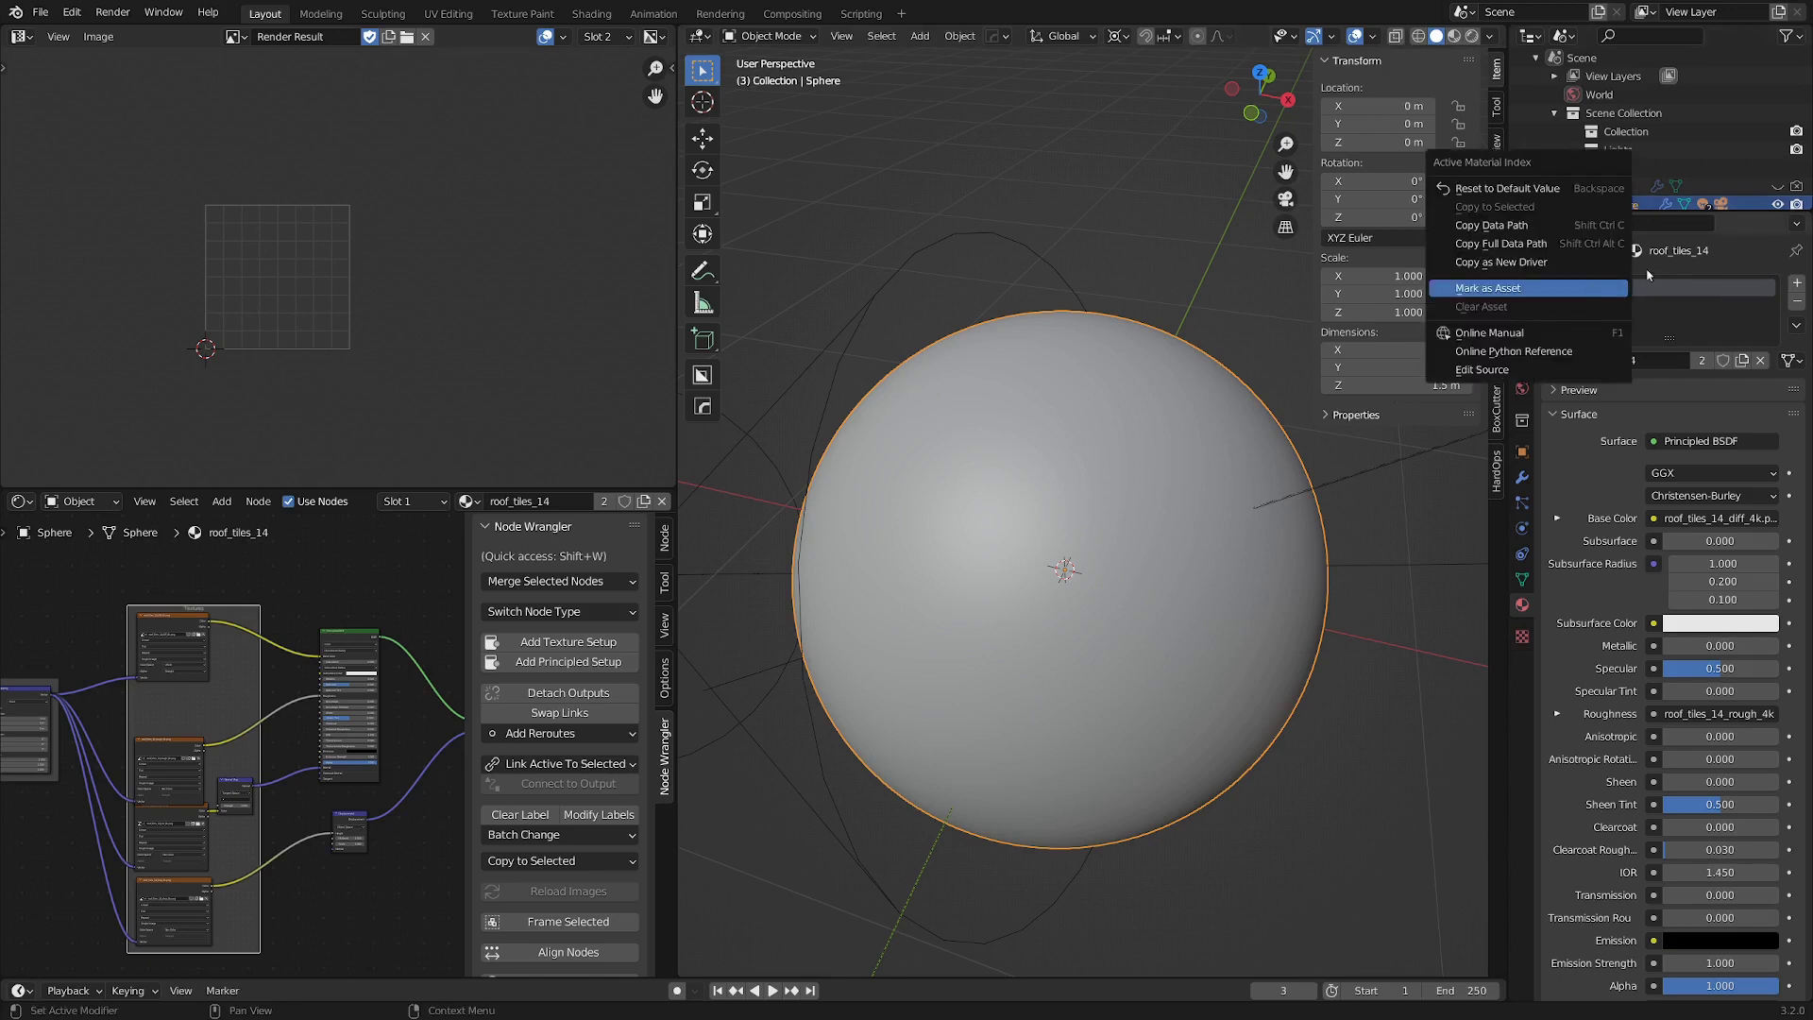
right_click(1599, 296)
click(1557, 295)
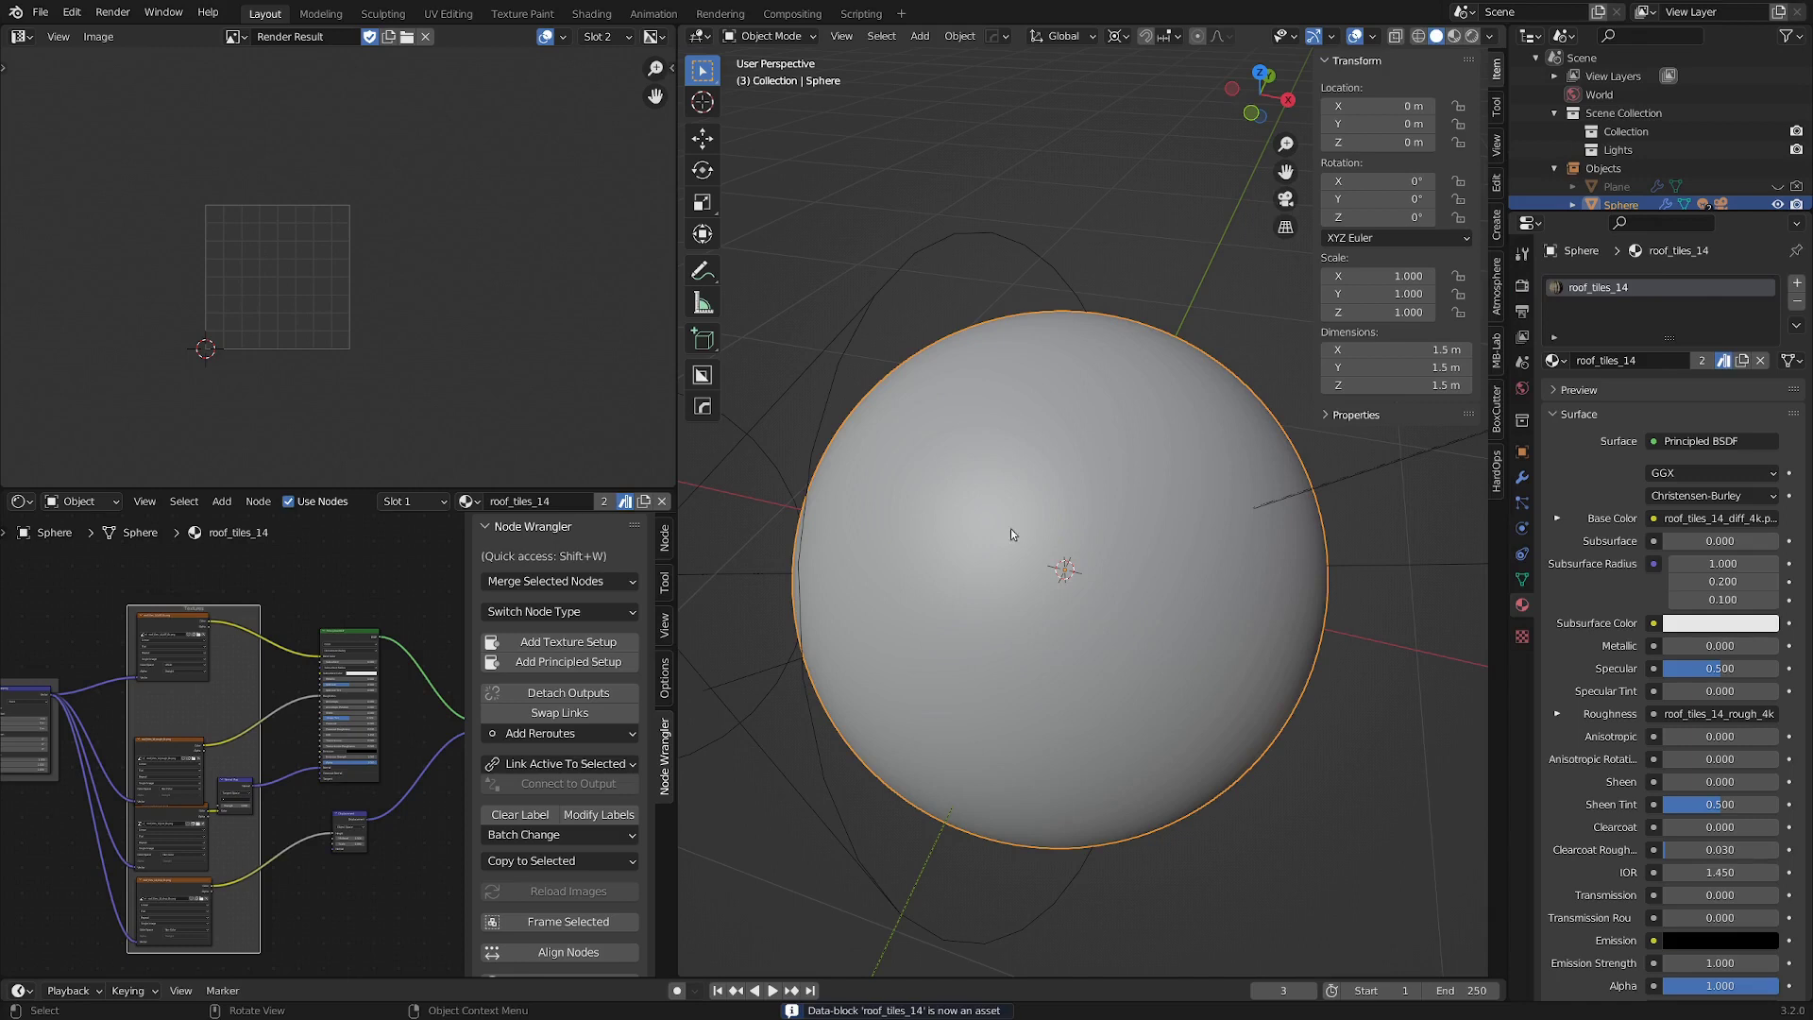
middle_drag(1010, 533, 1012, 525)
key(ctrl+s)
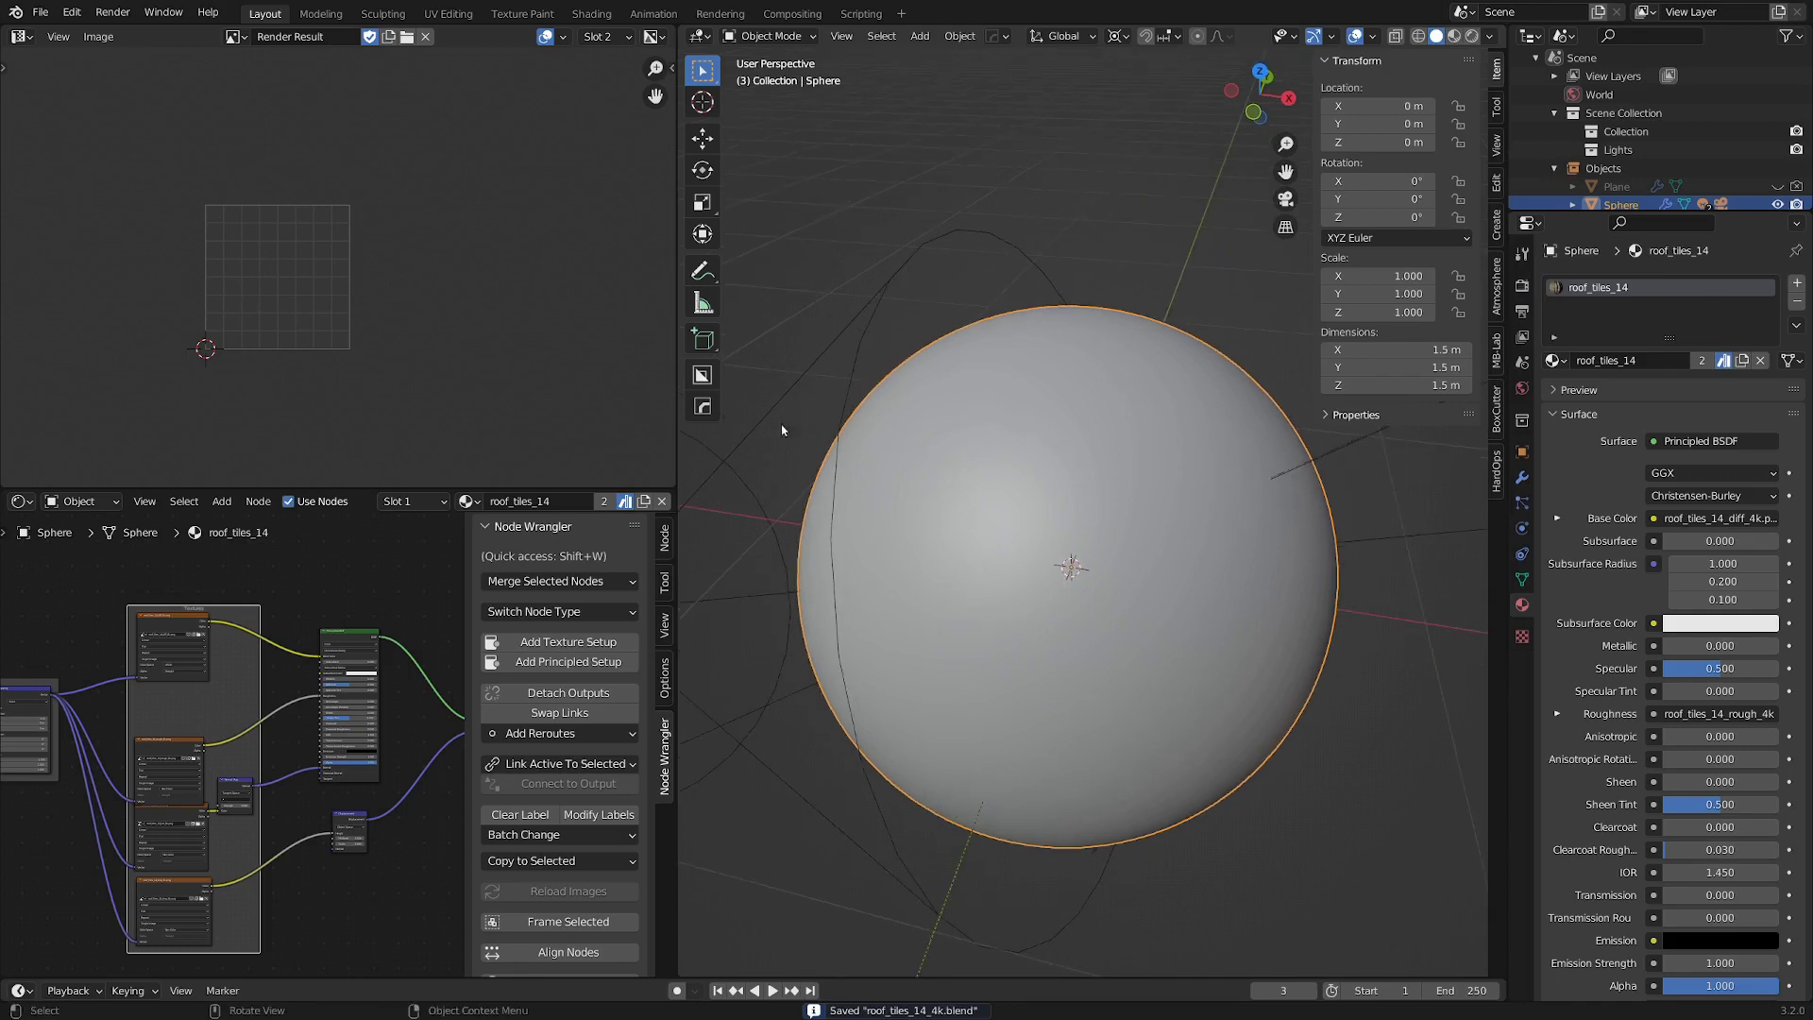
Switch to the Blender window holding the house model and orbit around it.
key(alt+Tab)
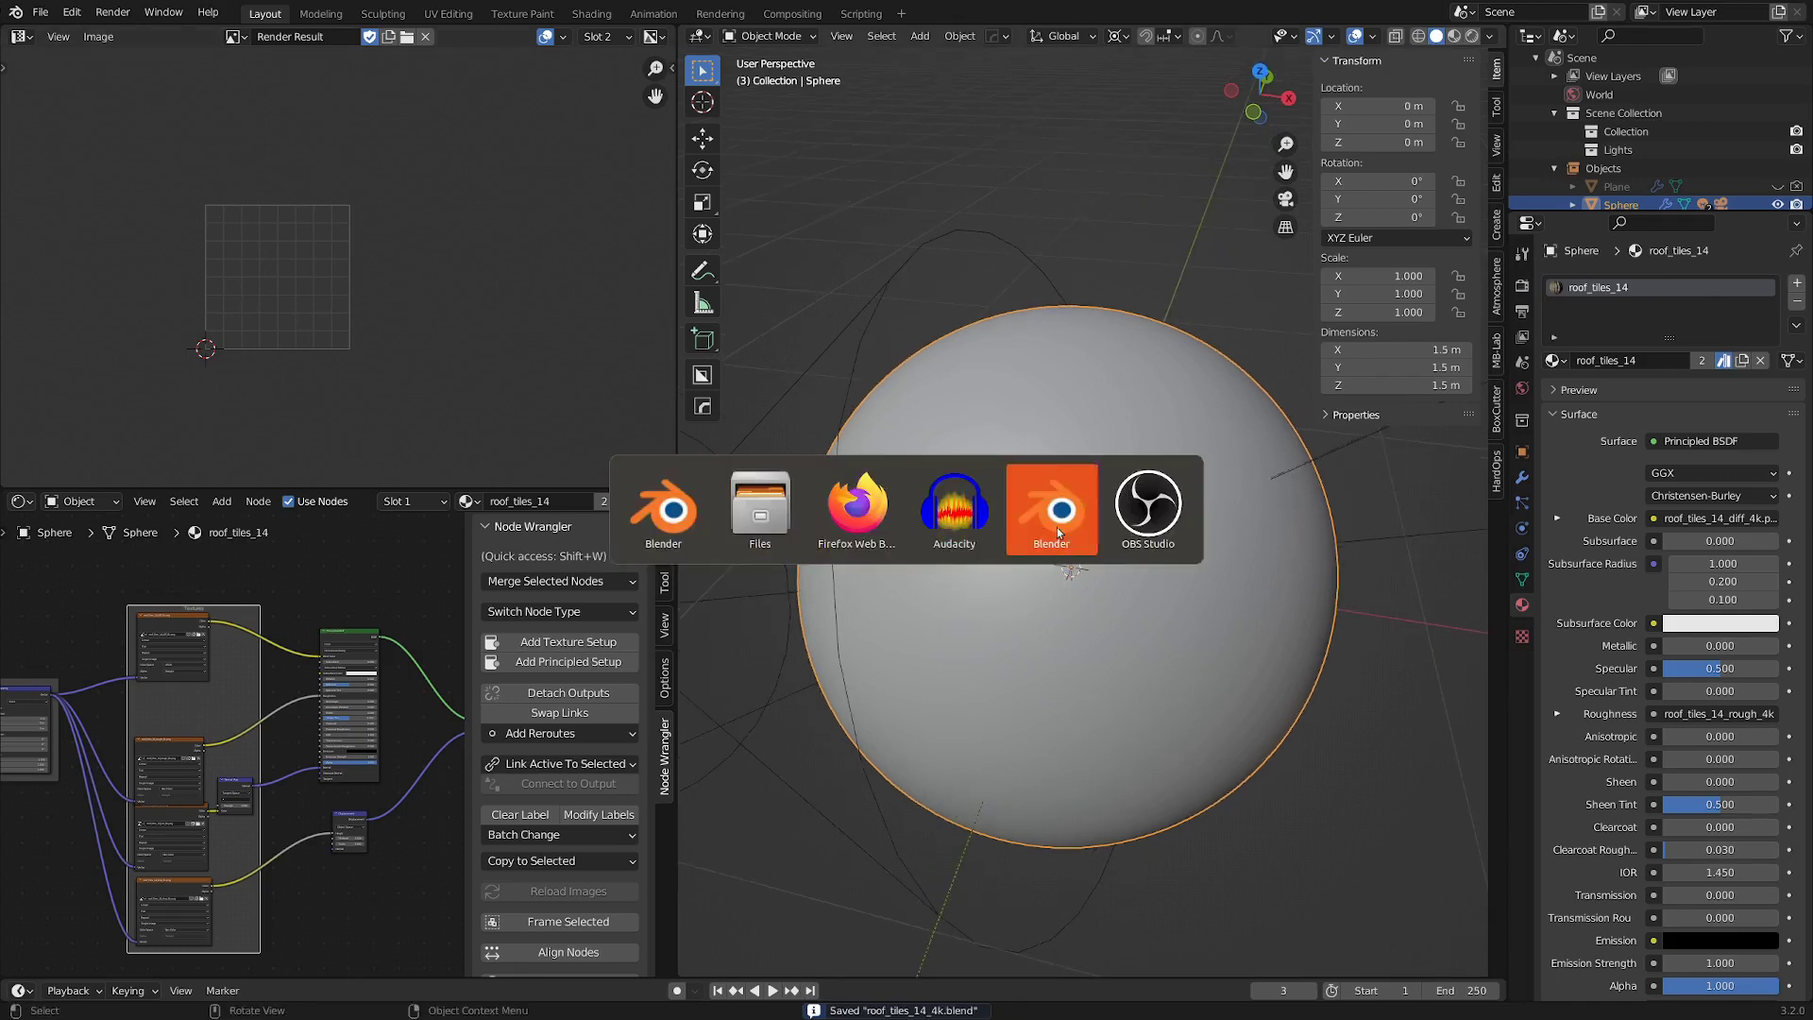
click(1058, 533)
scroll(1003, 512, down, 5)
middle_drag(992, 501, 893, 609)
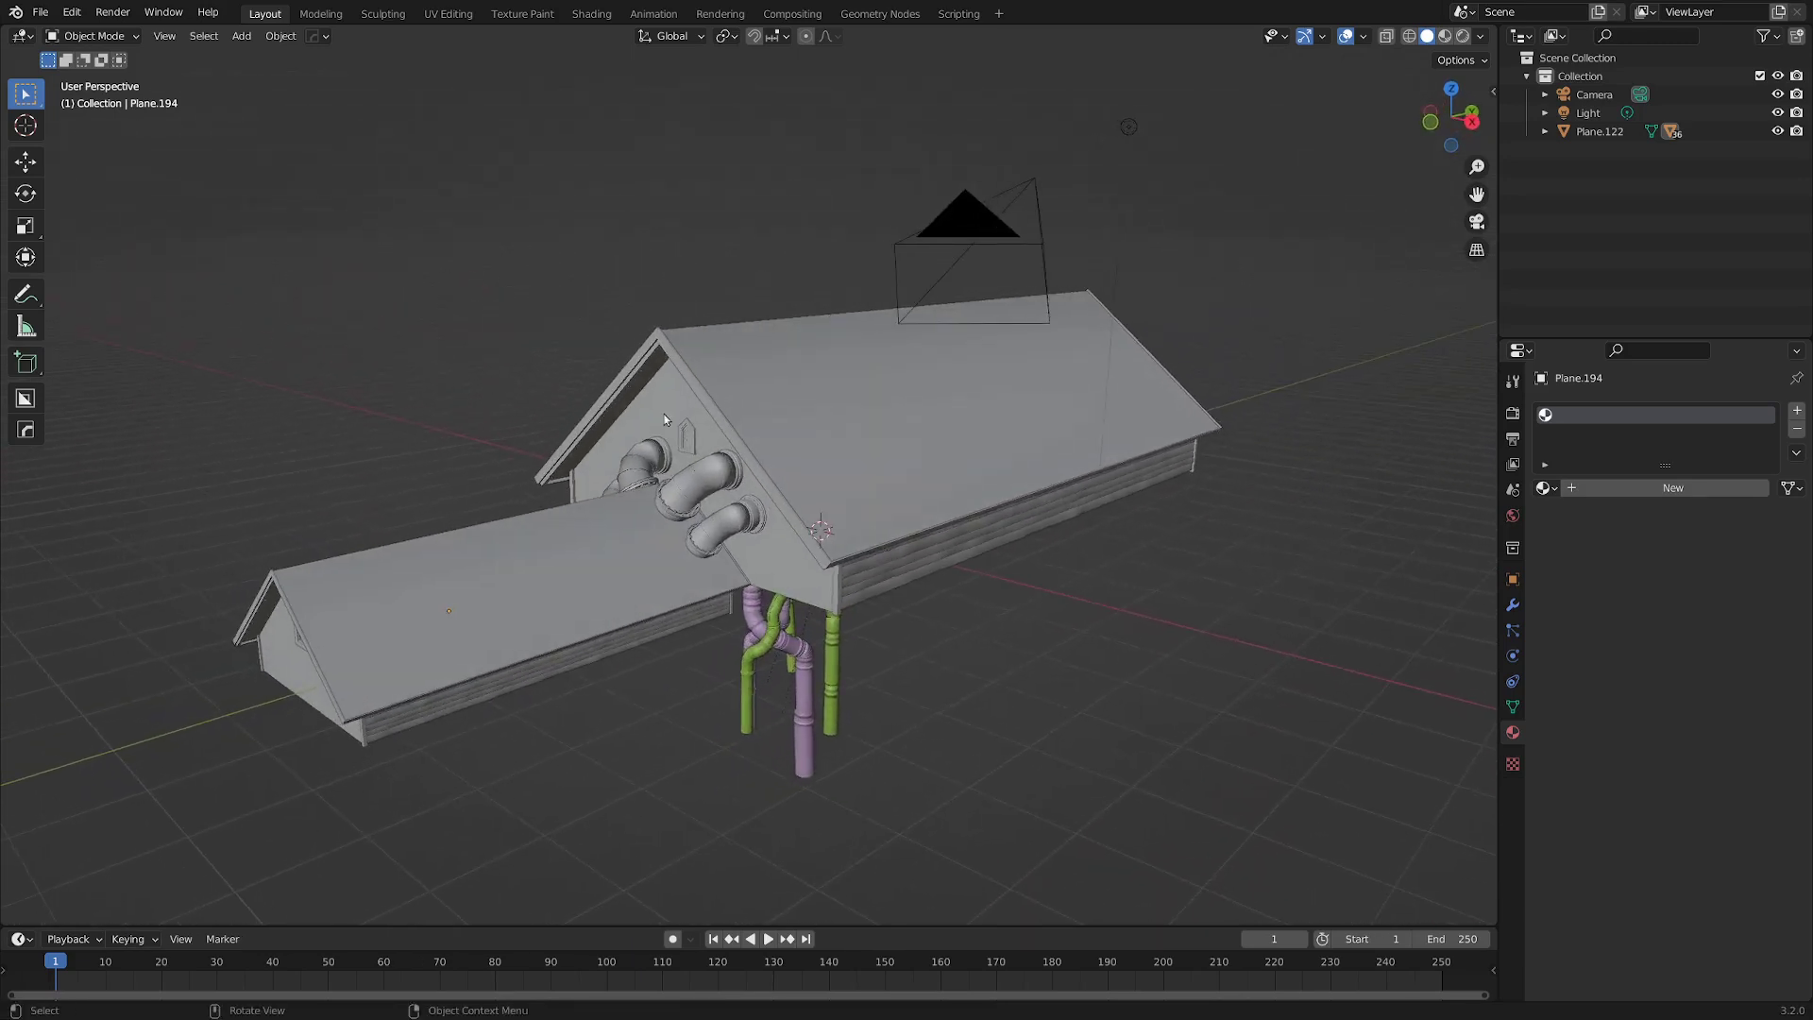
Check the asset library paths in Preferences, then close the window.
click(71, 12)
click(129, 293)
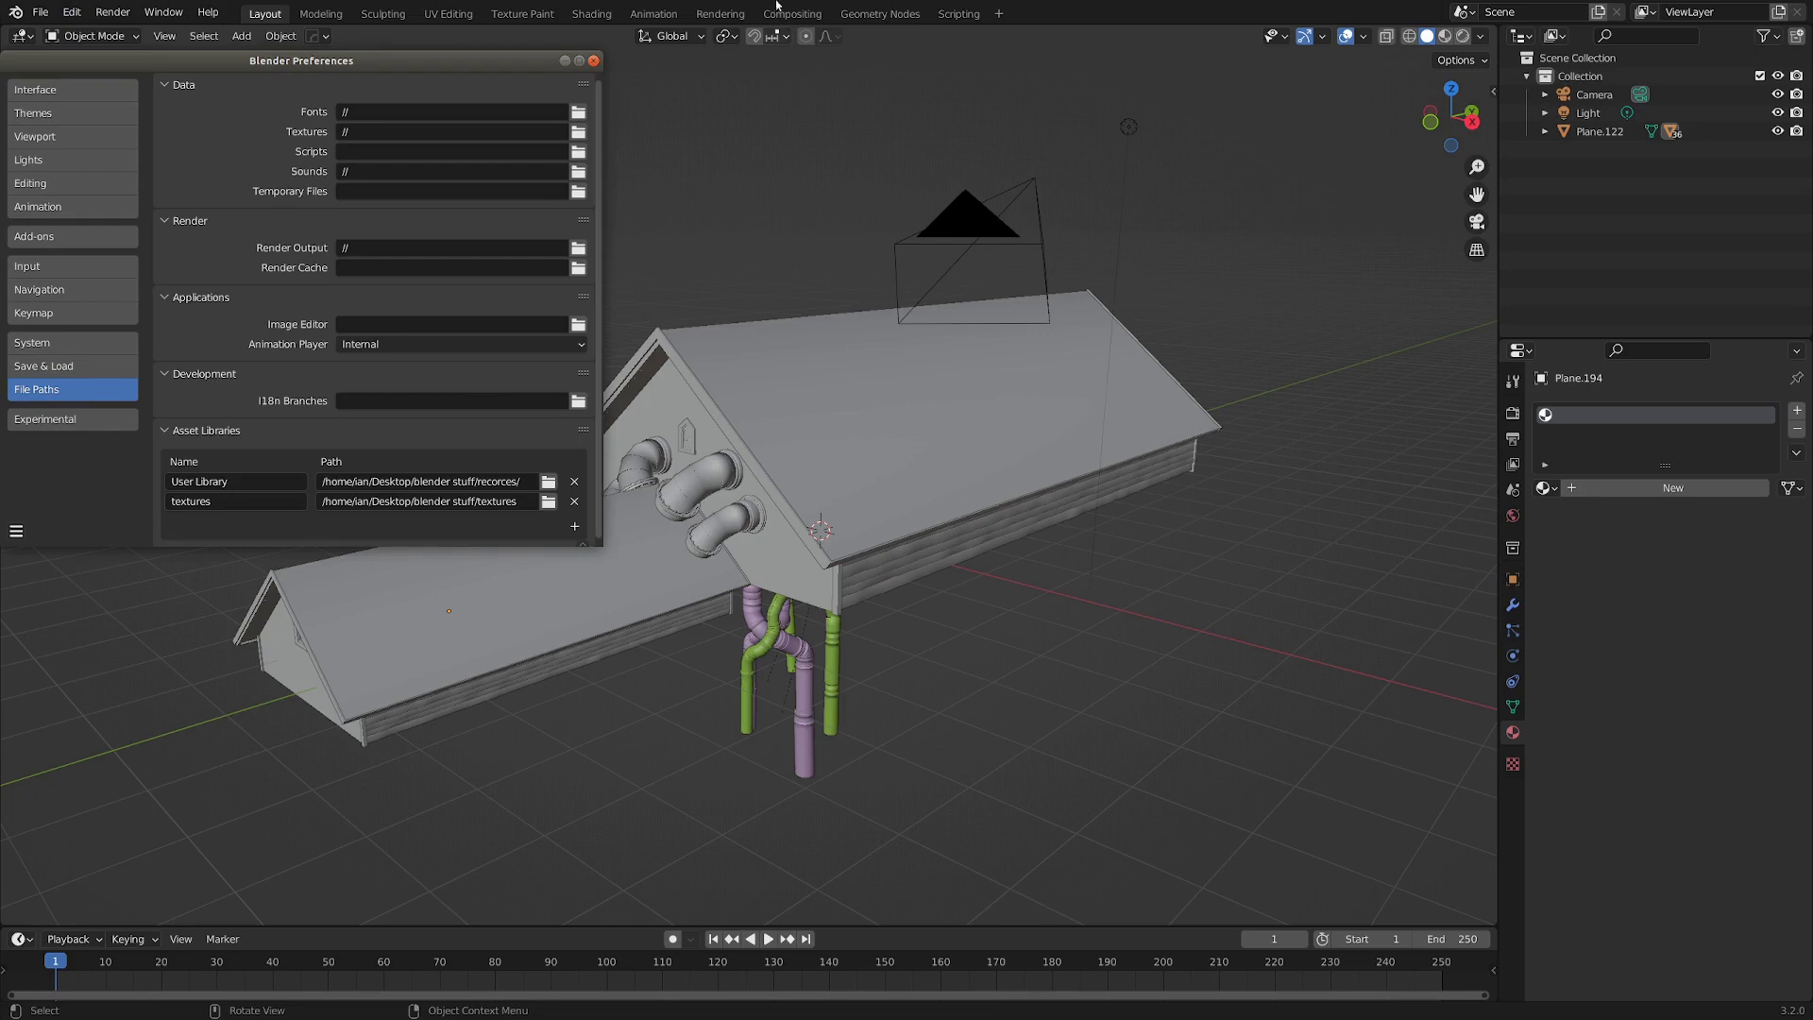
click(593, 60)
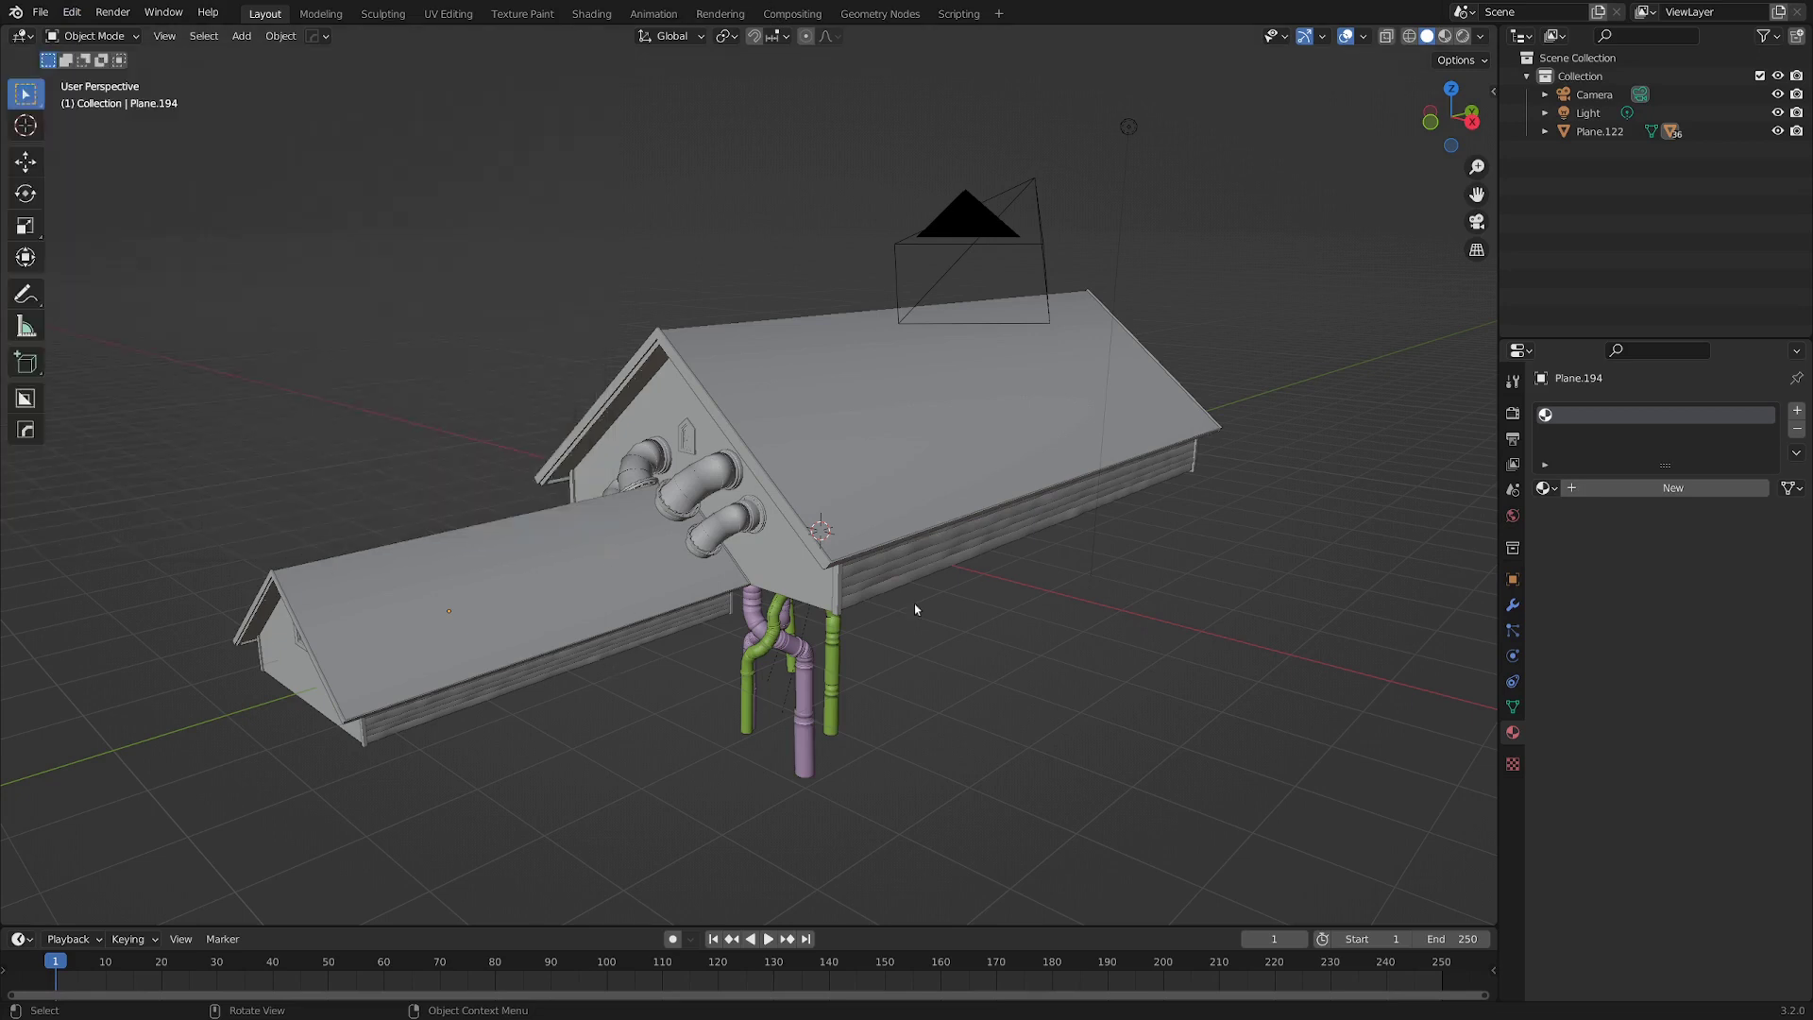
Split the viewport into an Asset Browser showing the 'textures' library, with WoodSiding001 and roof_tiles_14 visible.
drag(1494, 921, 1442, 510)
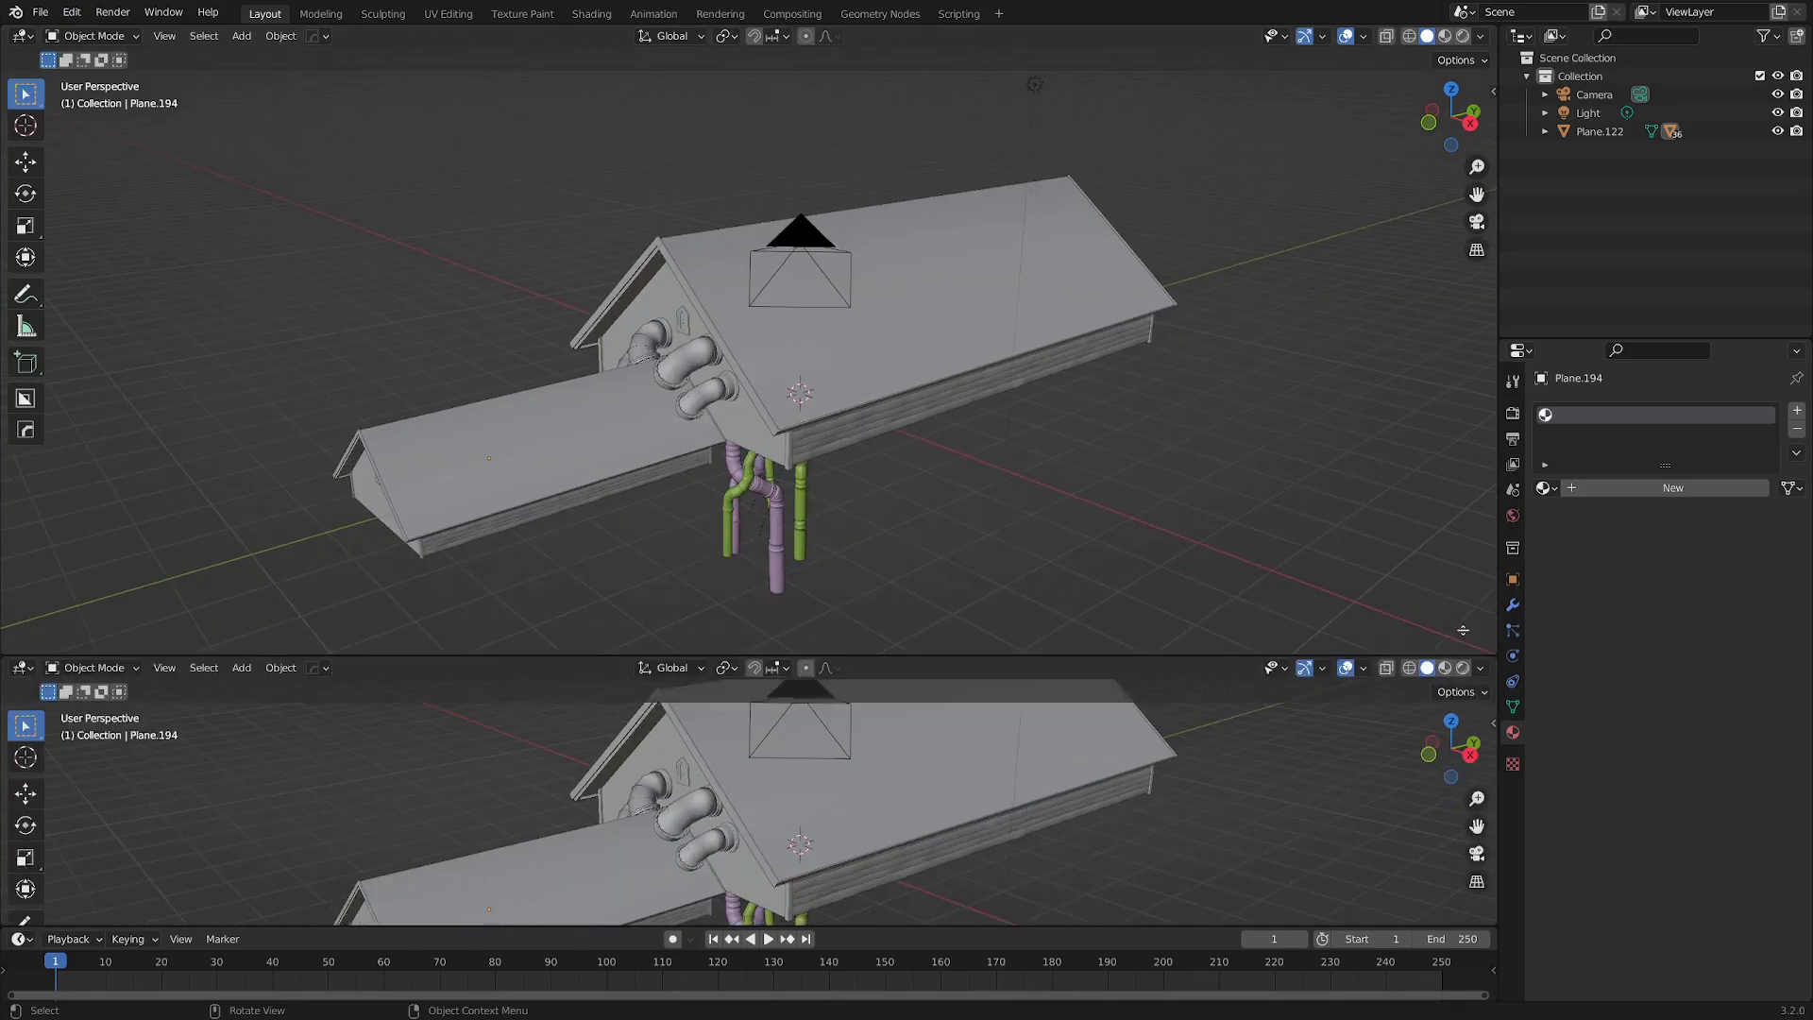
click(19, 524)
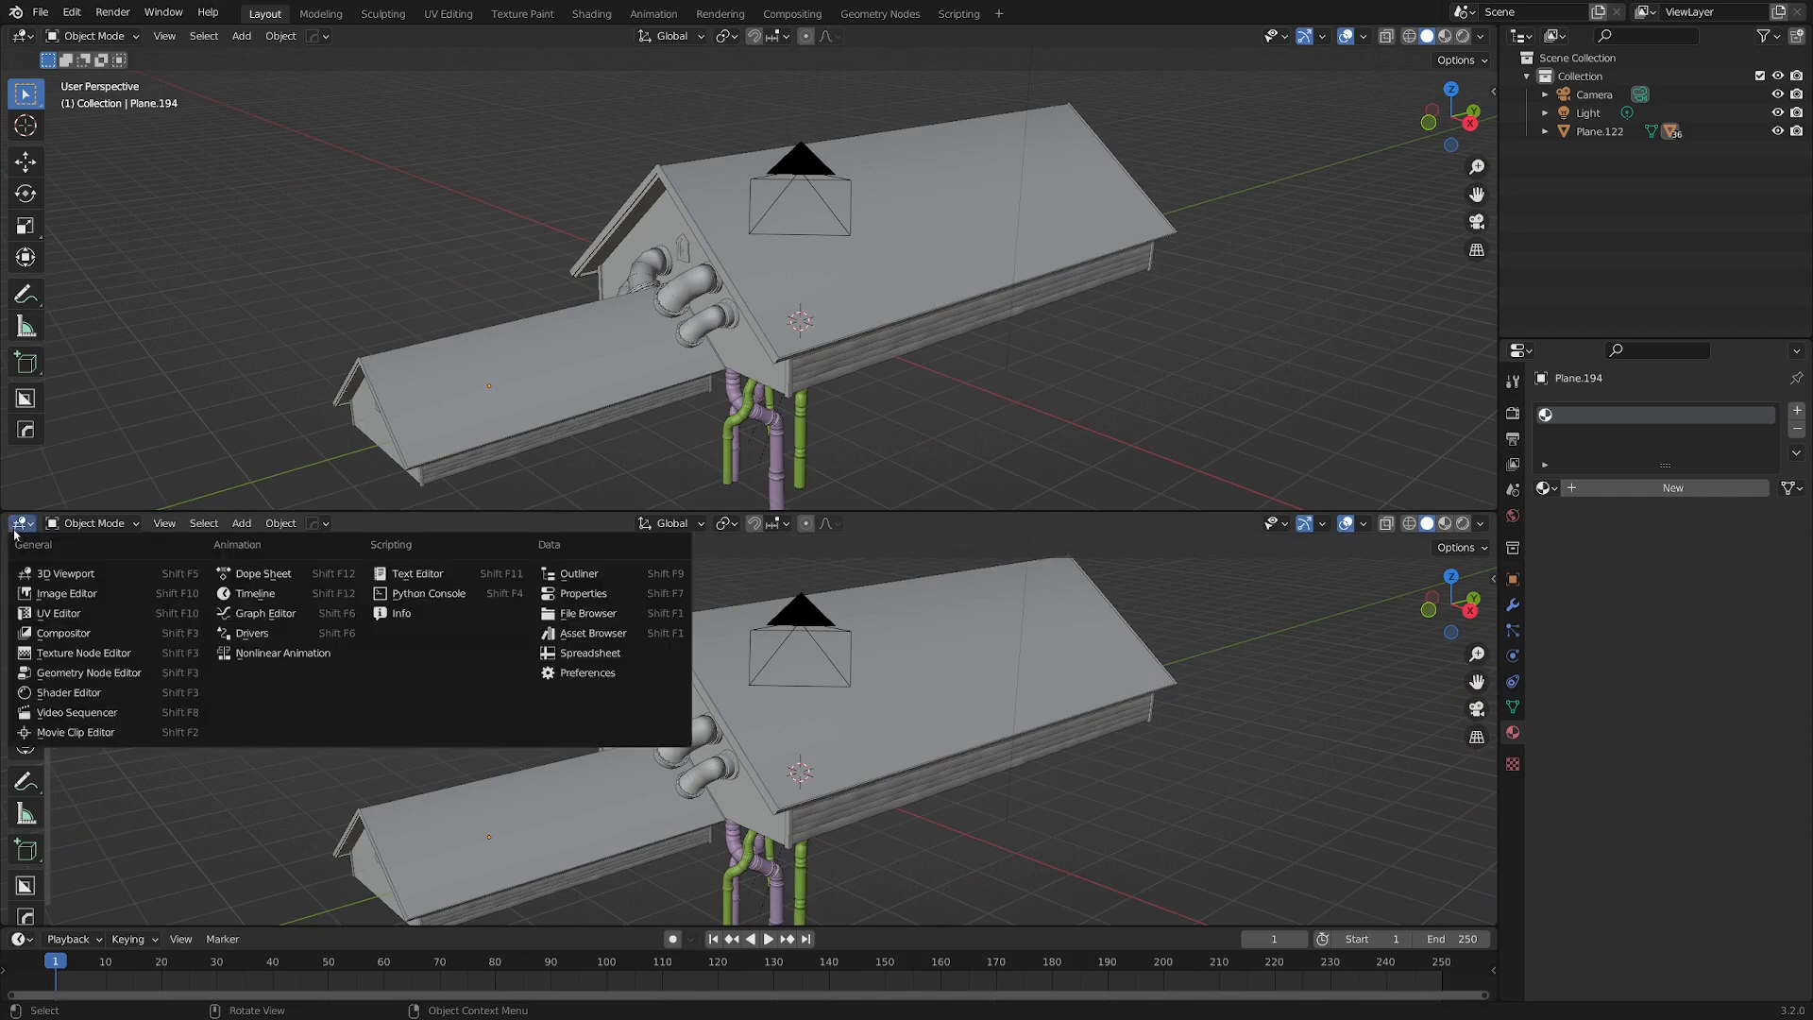
click(604, 640)
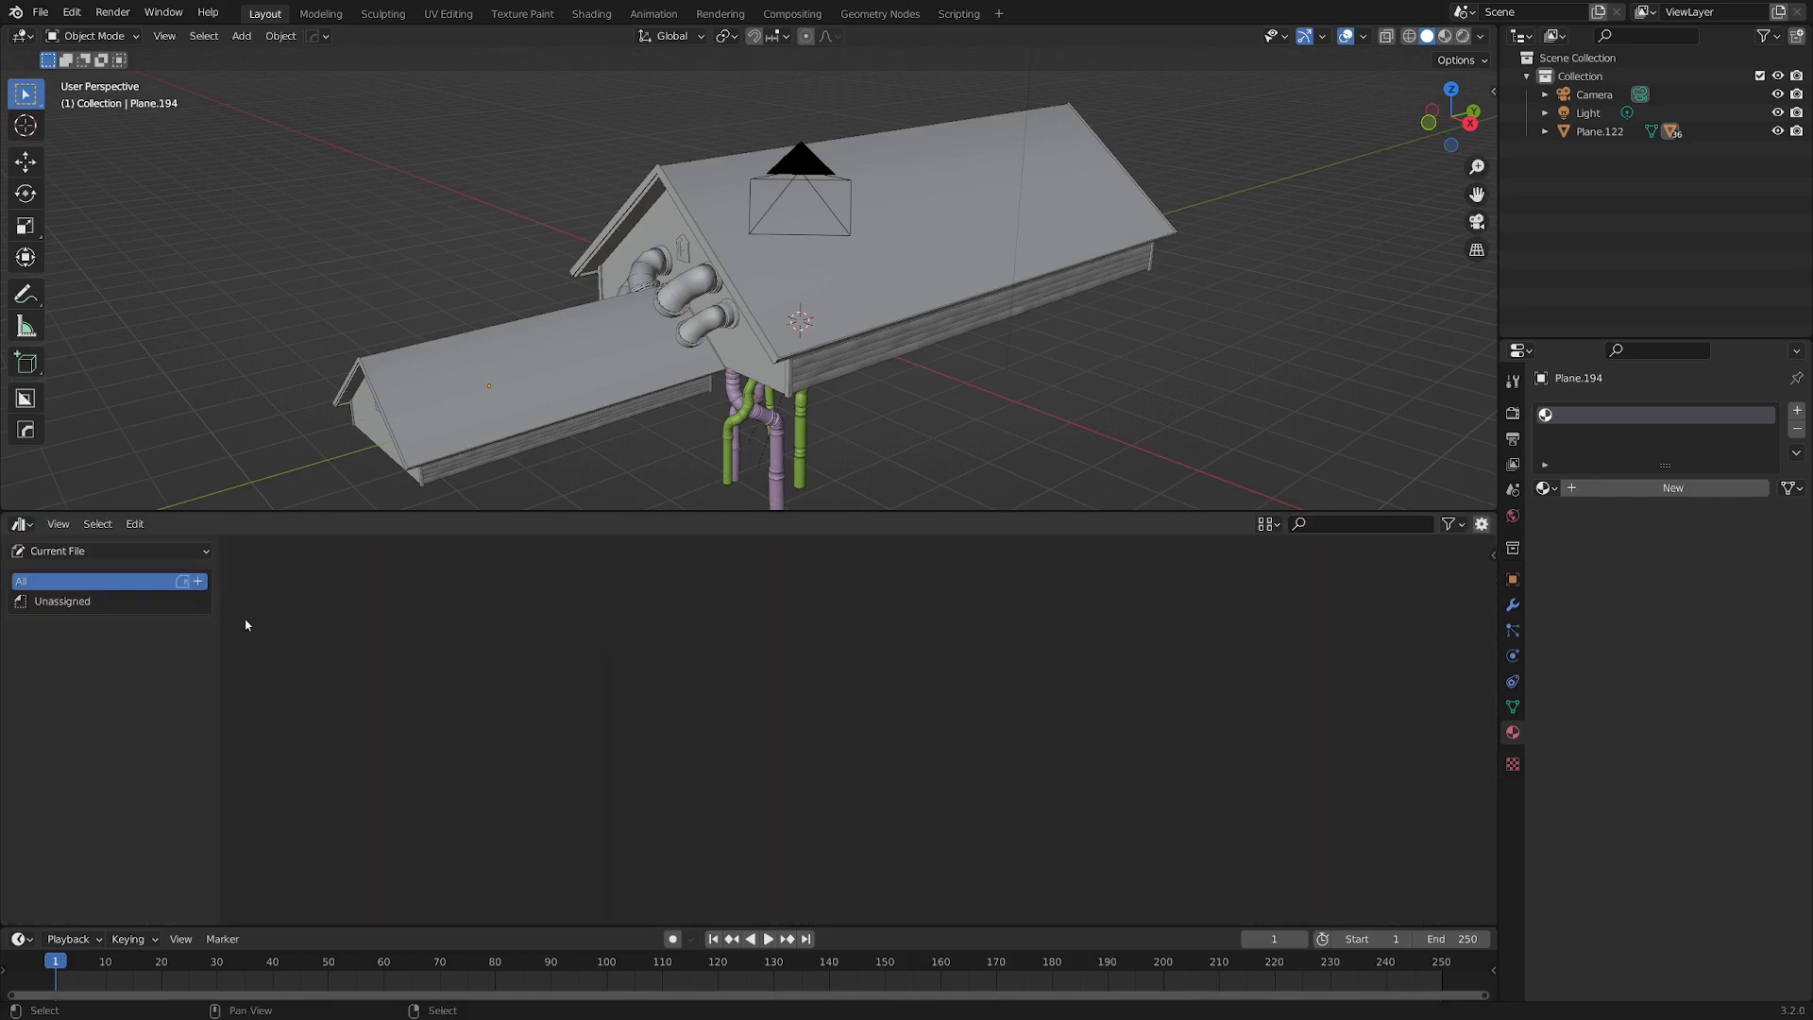
click(153, 553)
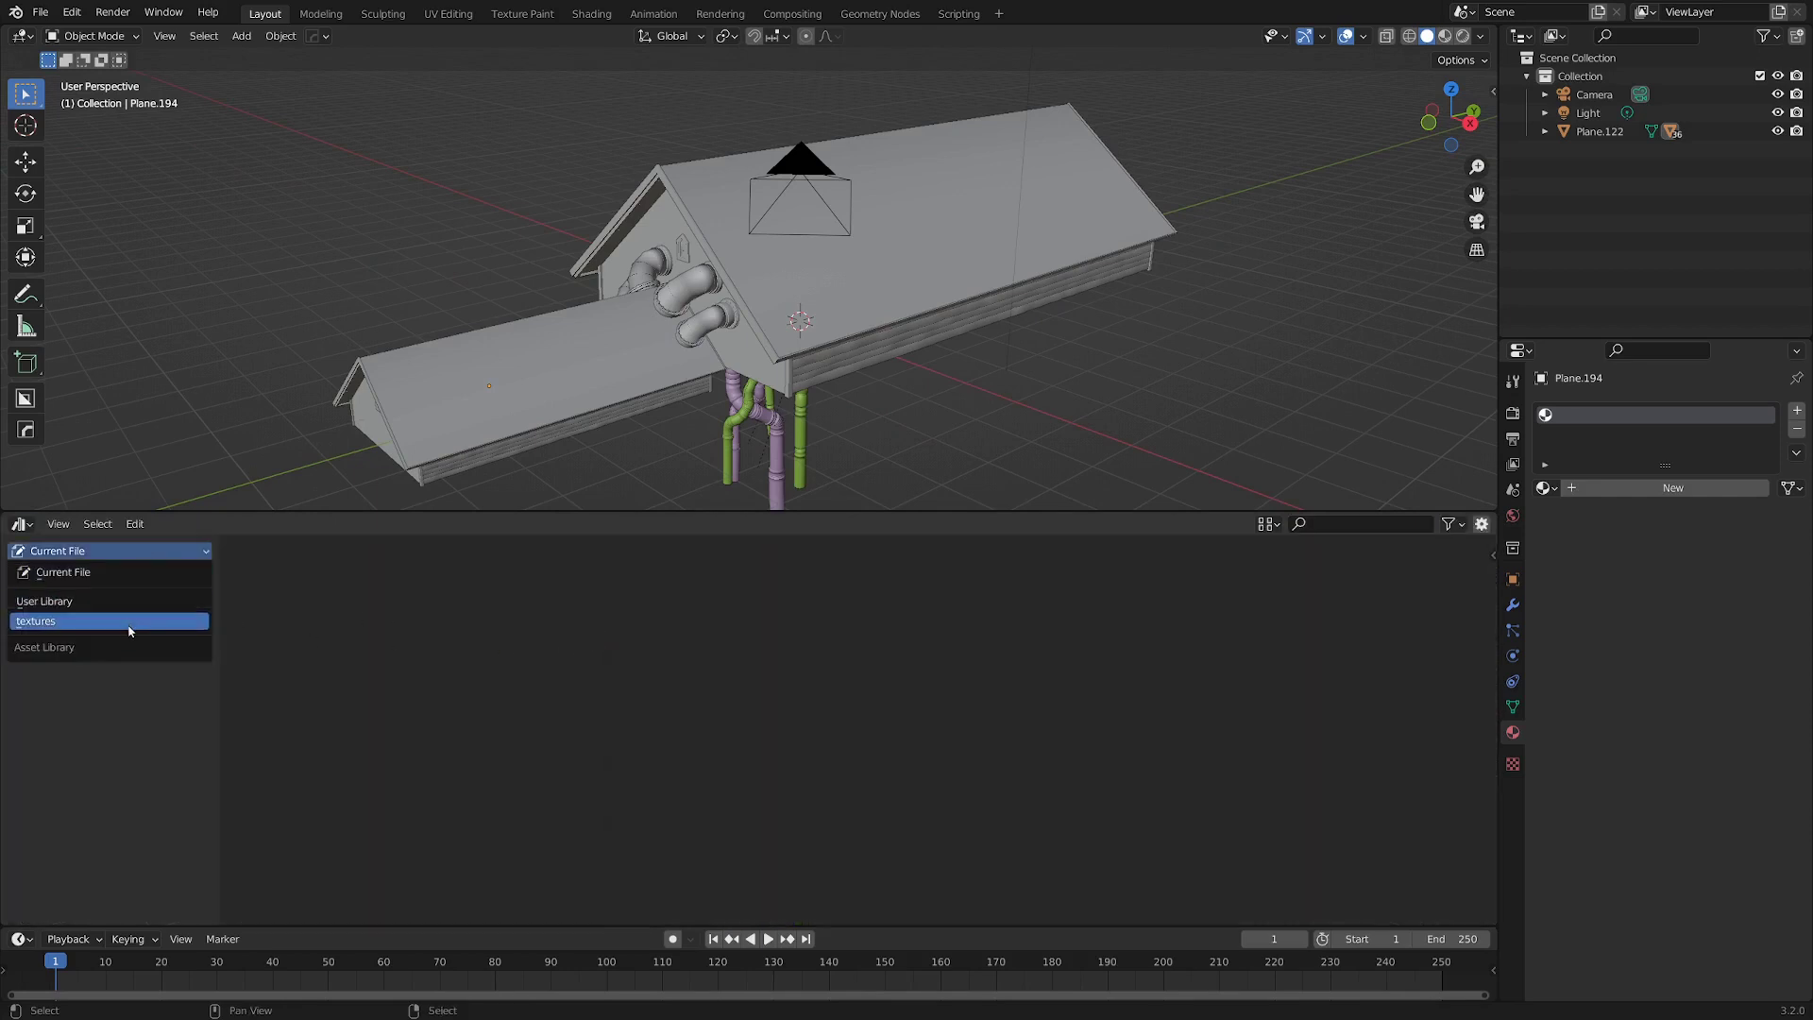
click(52, 622)
click(850, 591)
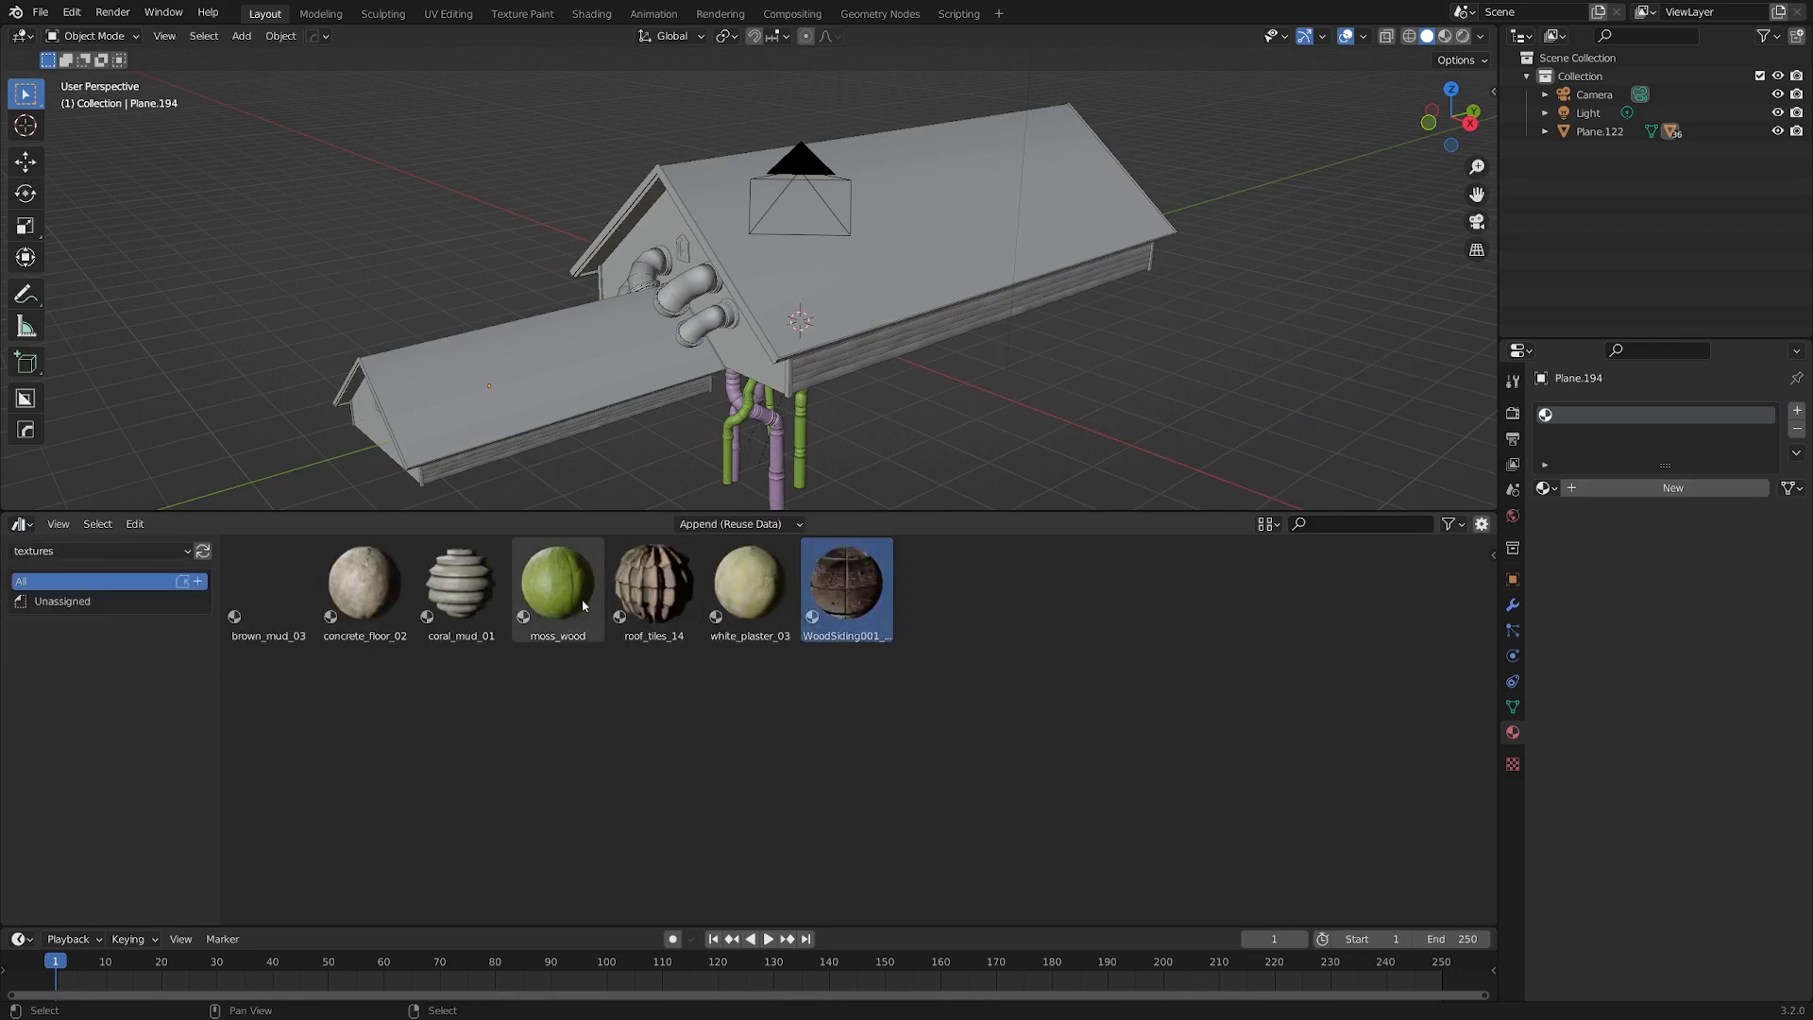
click(653, 583)
Switch the viewport to Rendered shading.
scroll(808, 194, up, 3)
middle_drag(808, 194, 846, 178)
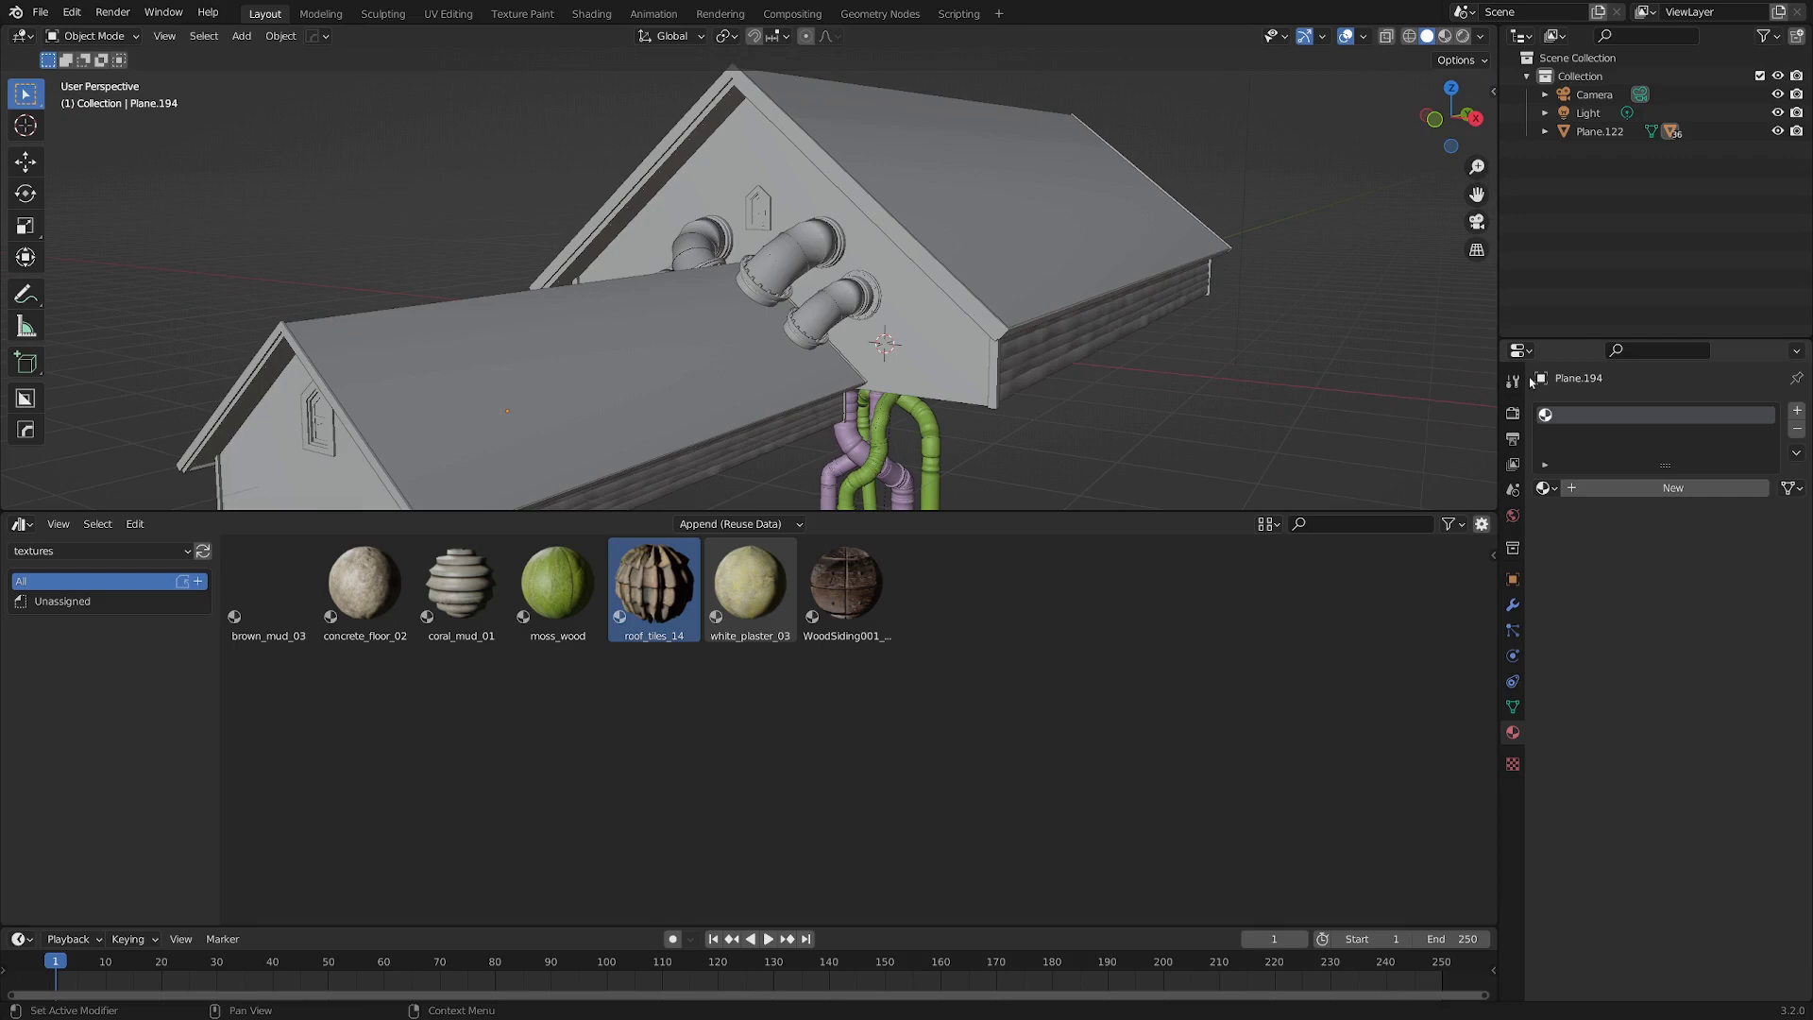
click(1518, 416)
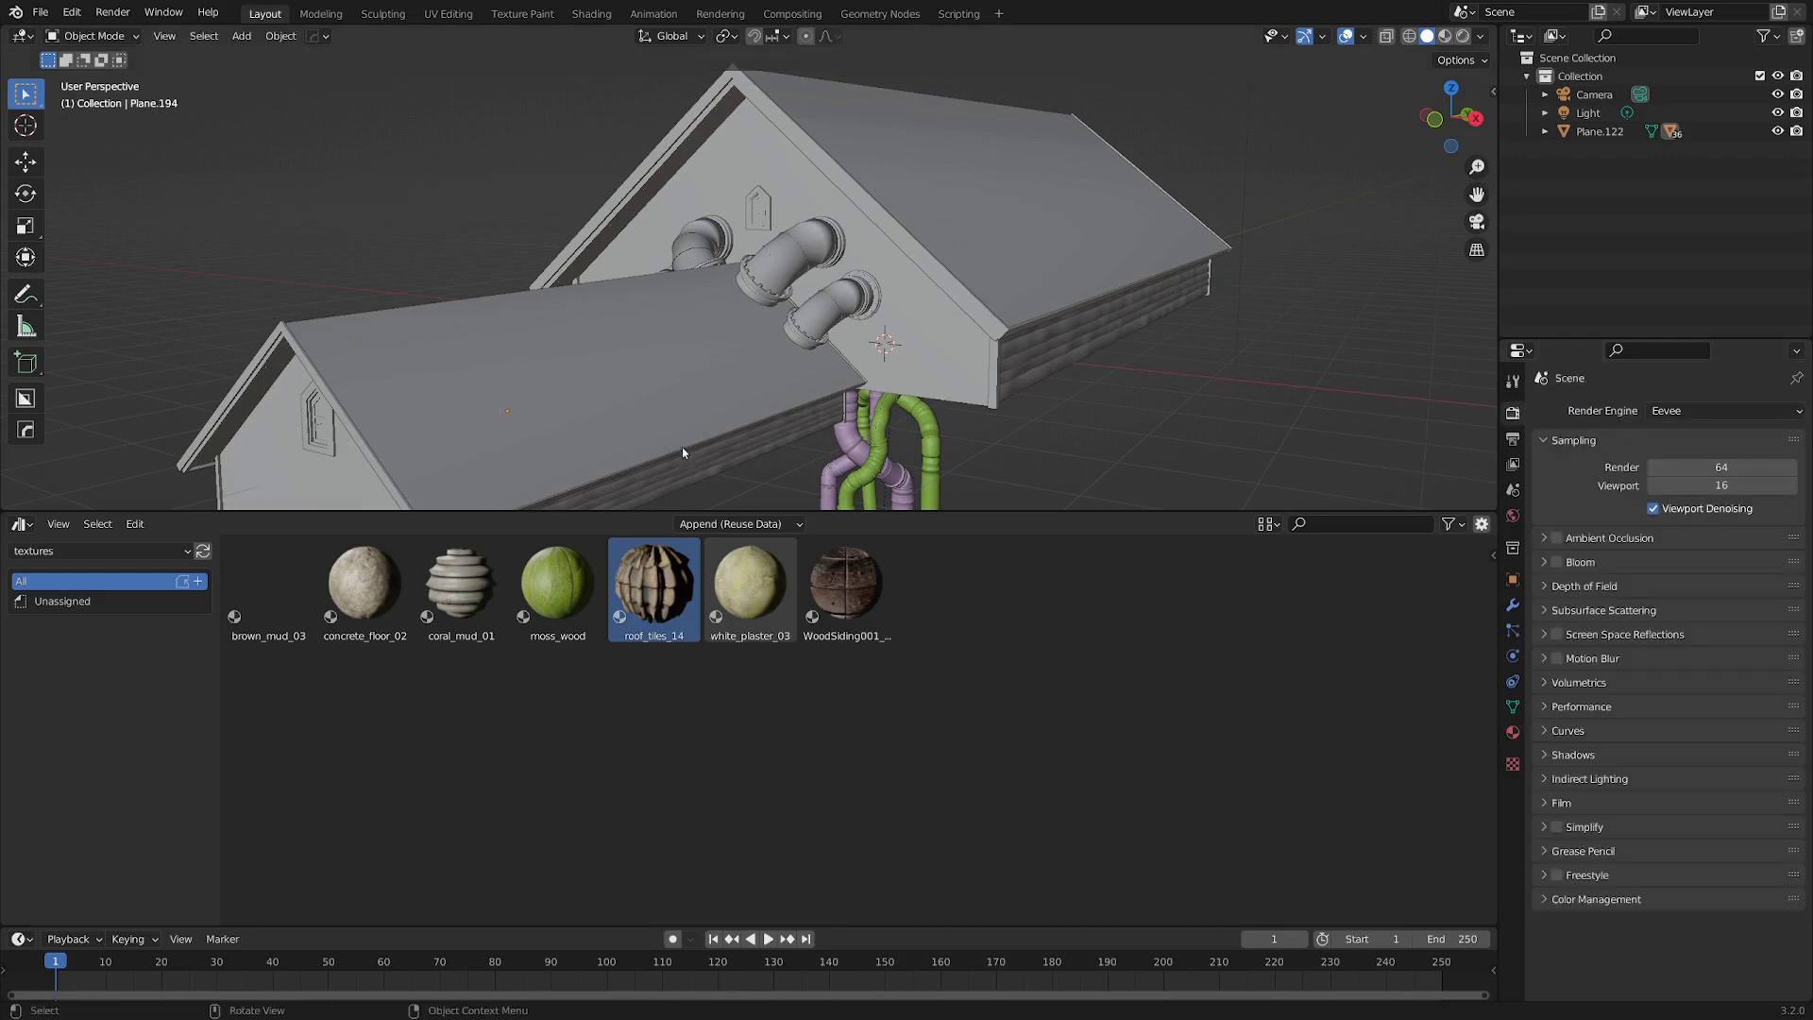
key(z)
click(829, 338)
middle_drag(829, 334, 909, 300)
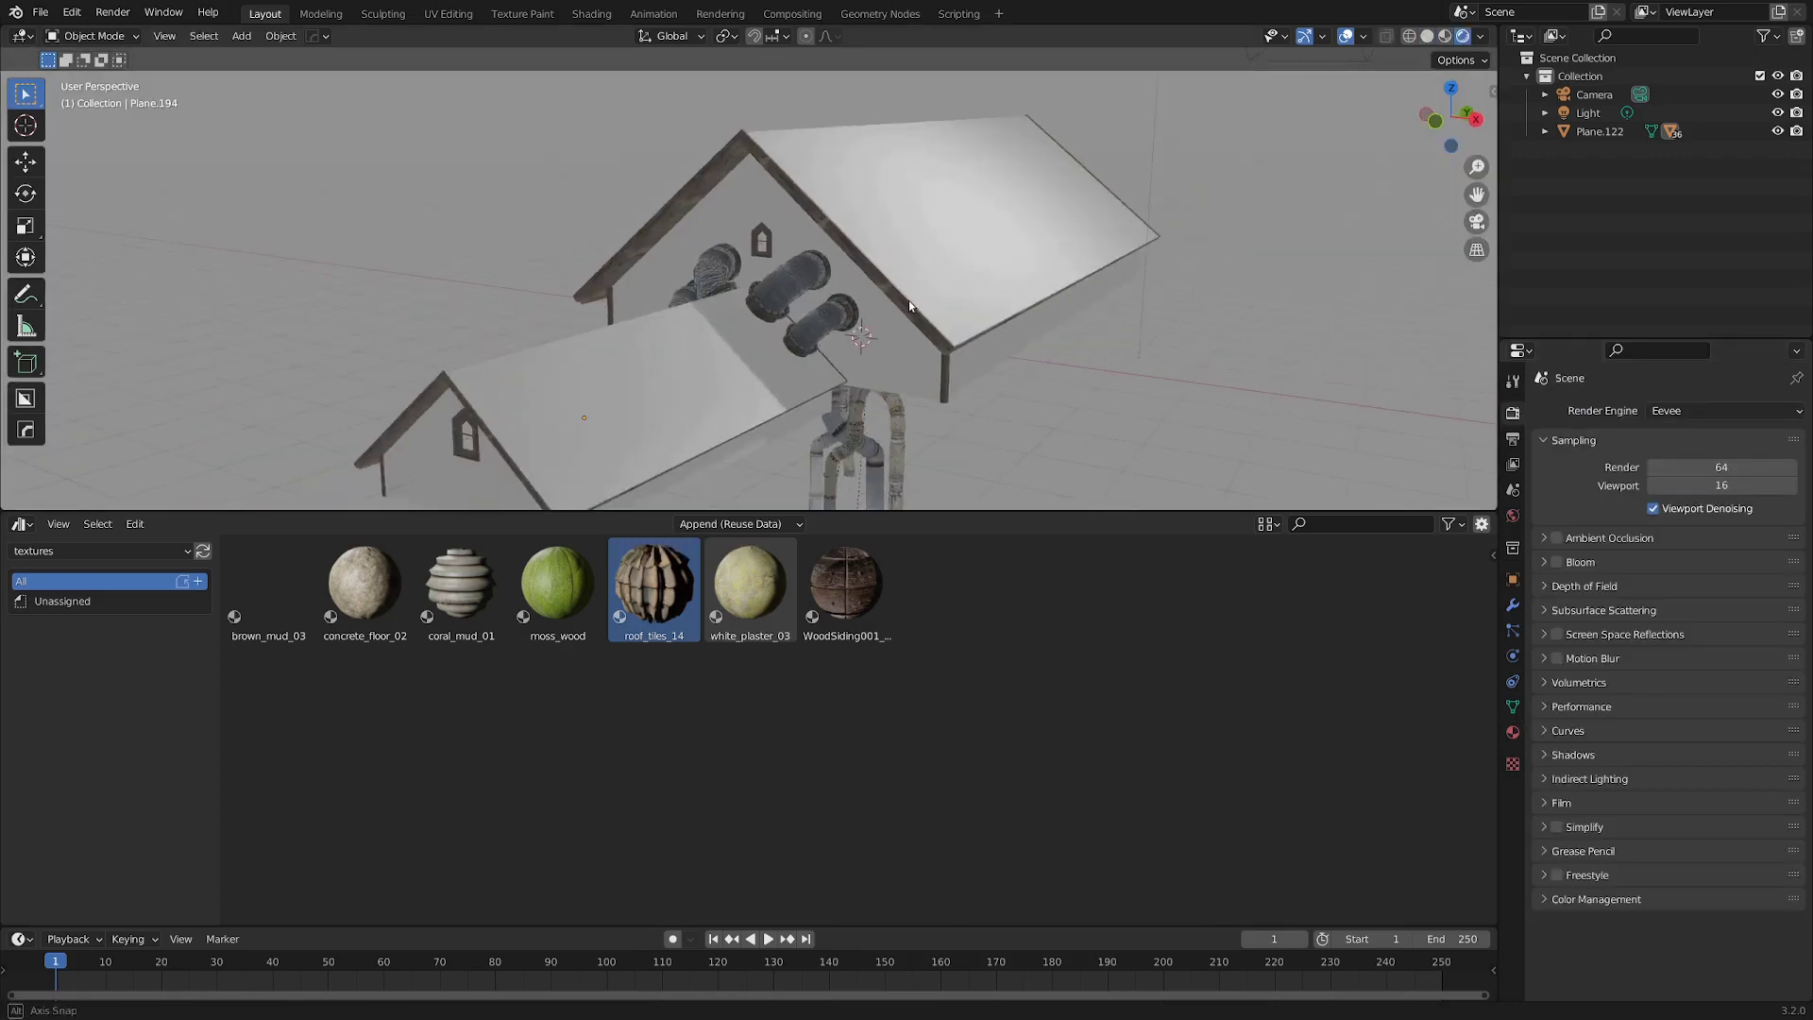
Apply roof_tiles_14 to the lower roof and the white upper roof.
drag(640, 607, 621, 418)
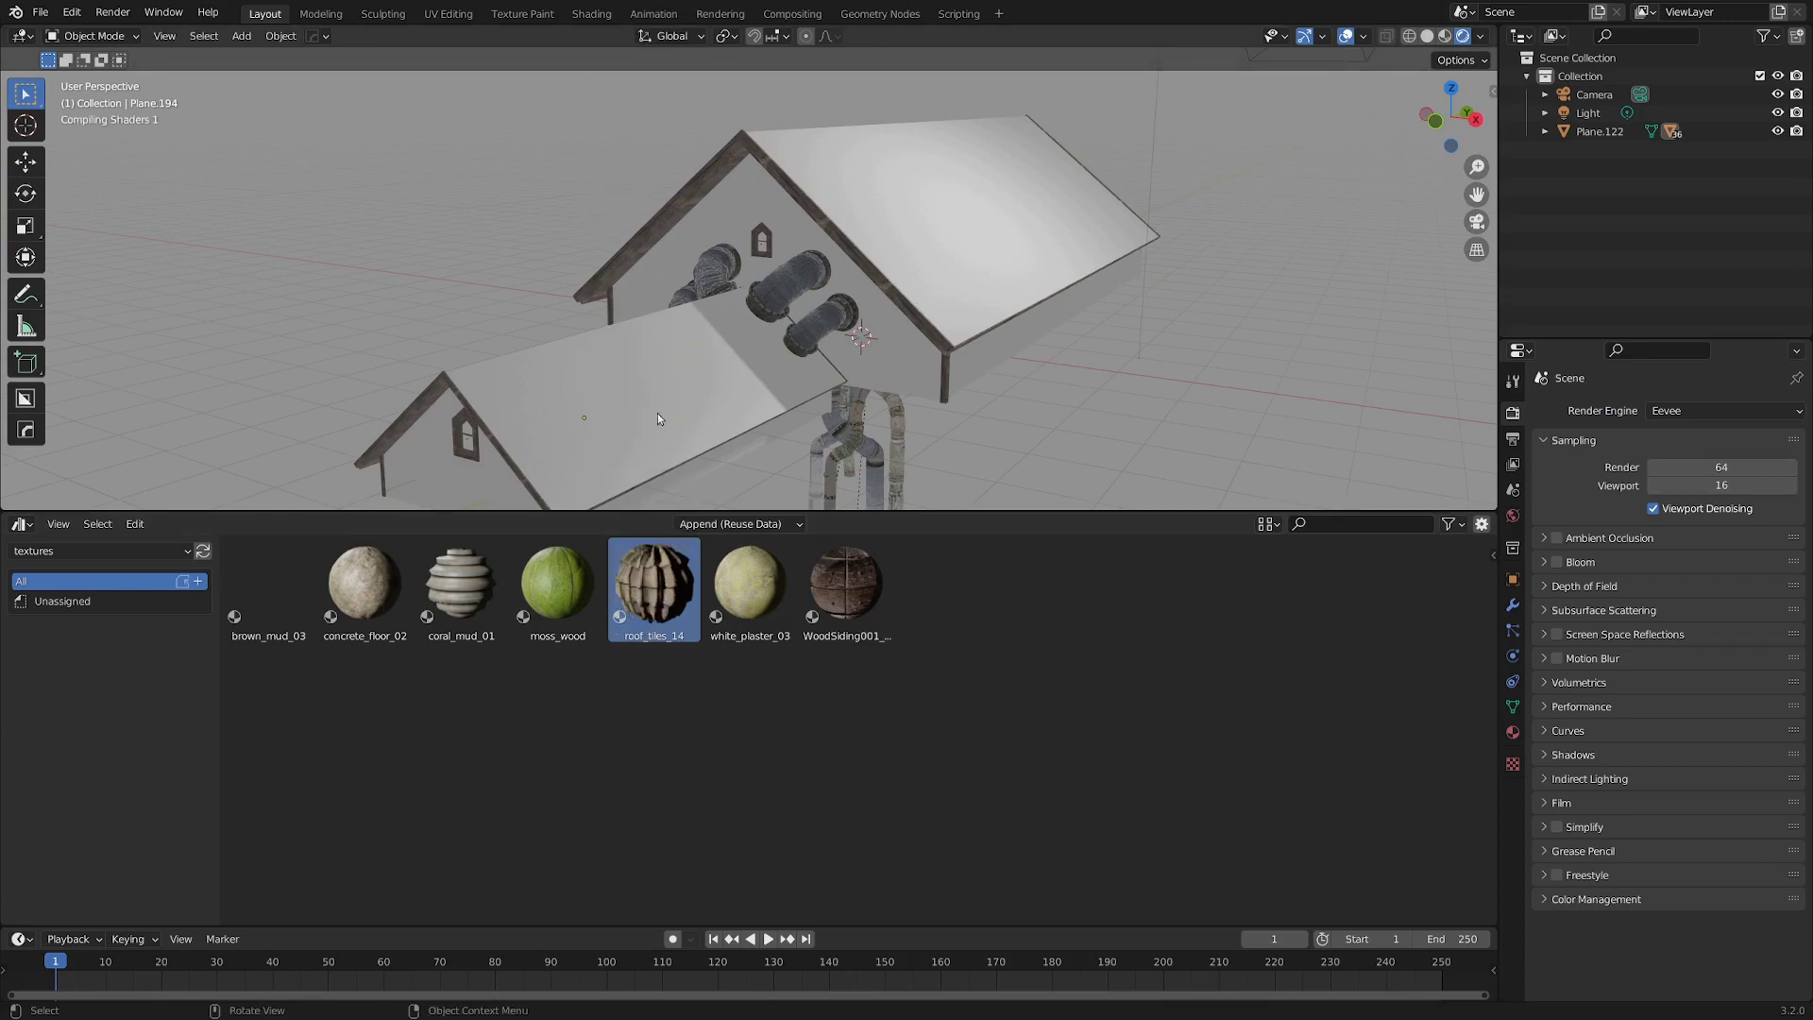
middle_drag(704, 411, 746, 241)
scroll(700, 344, up, 6)
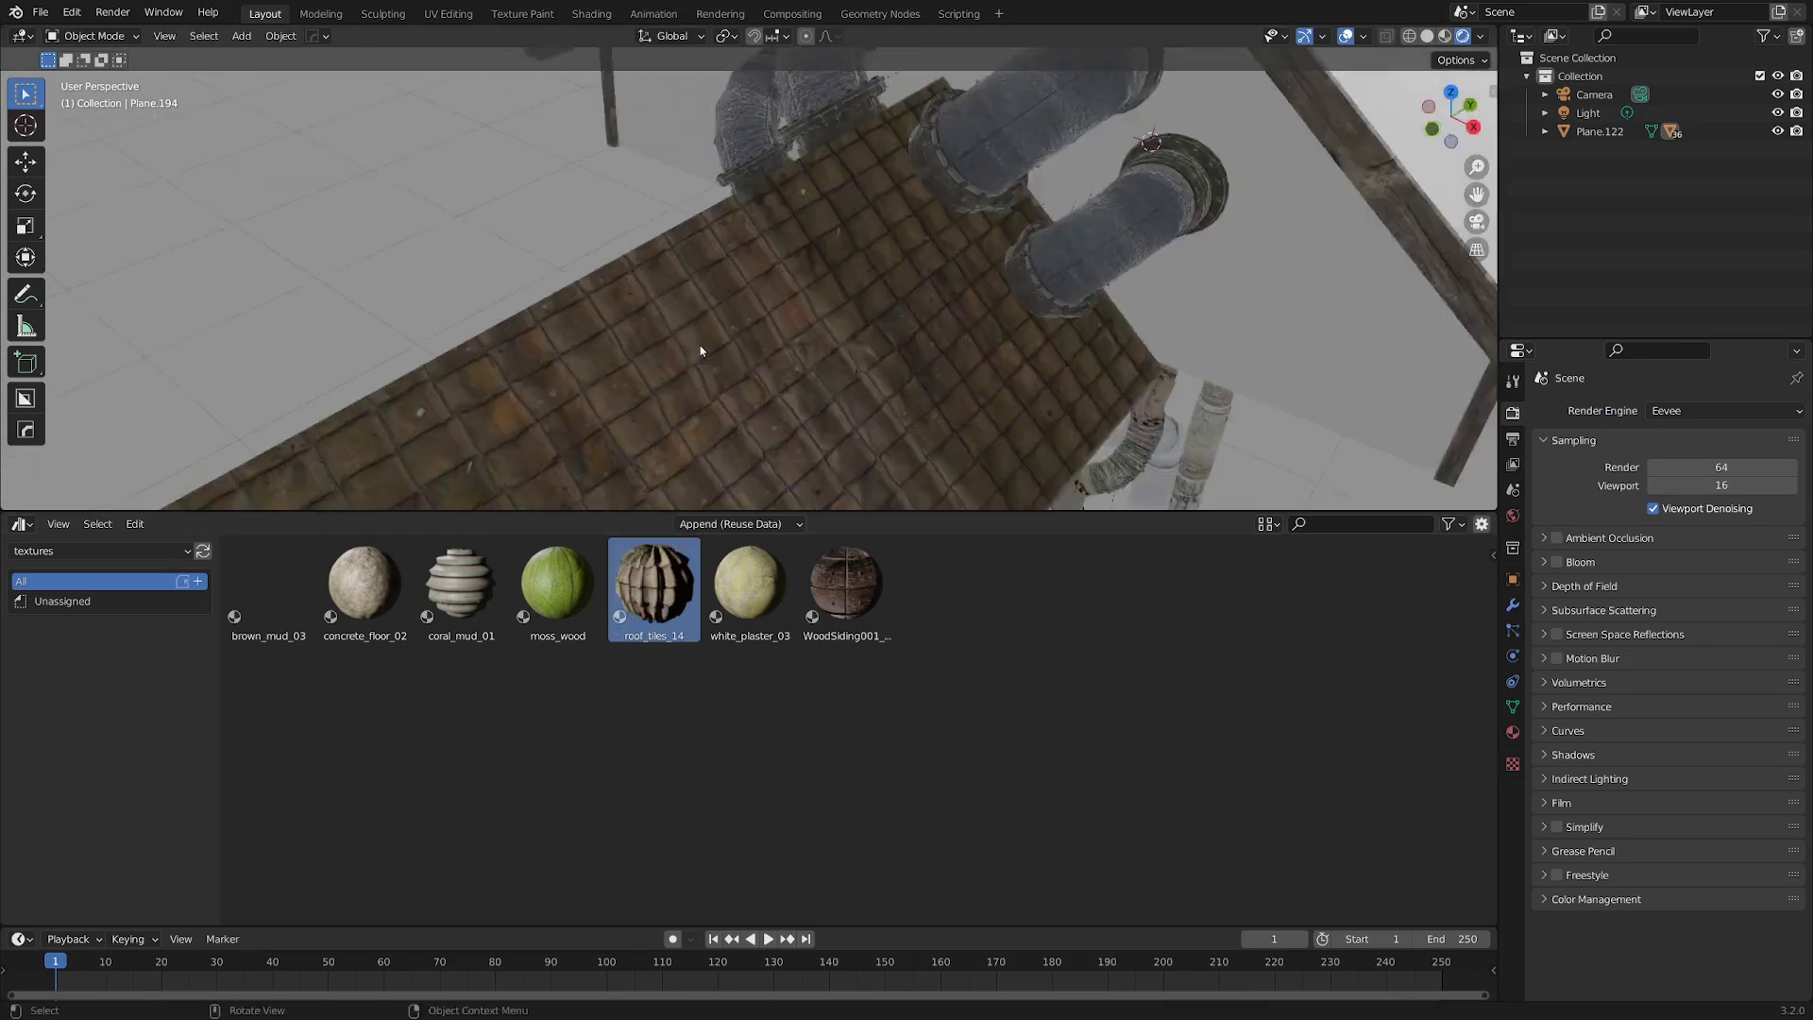
shift+middle_drag(701, 342, 638, 401)
scroll(802, 265, down, 7)
scroll(741, 274, down, 4)
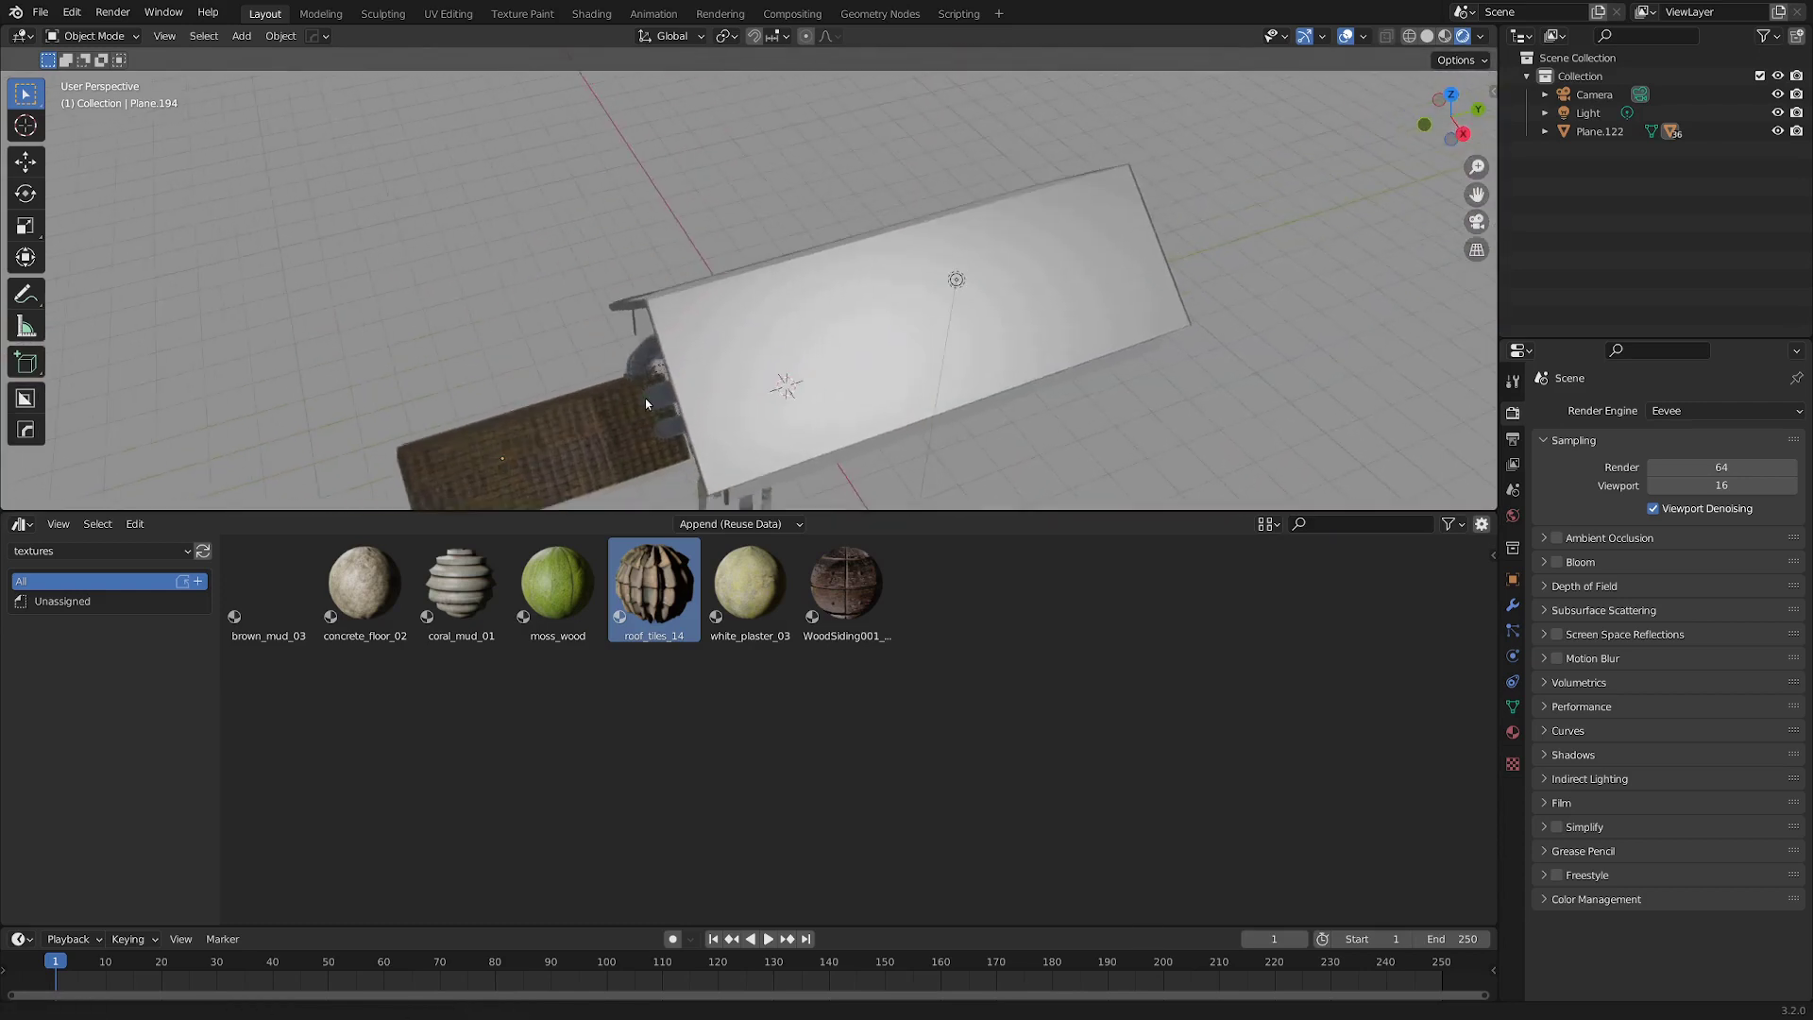
scroll(638, 404, up, 3)
drag(639, 598, 924, 315)
middle_drag(925, 314, 808, 303)
Apply WoodSiding001 to the small house's wall and another wall.
scroll(813, 350, down, 5)
scroll(828, 273, down, 1)
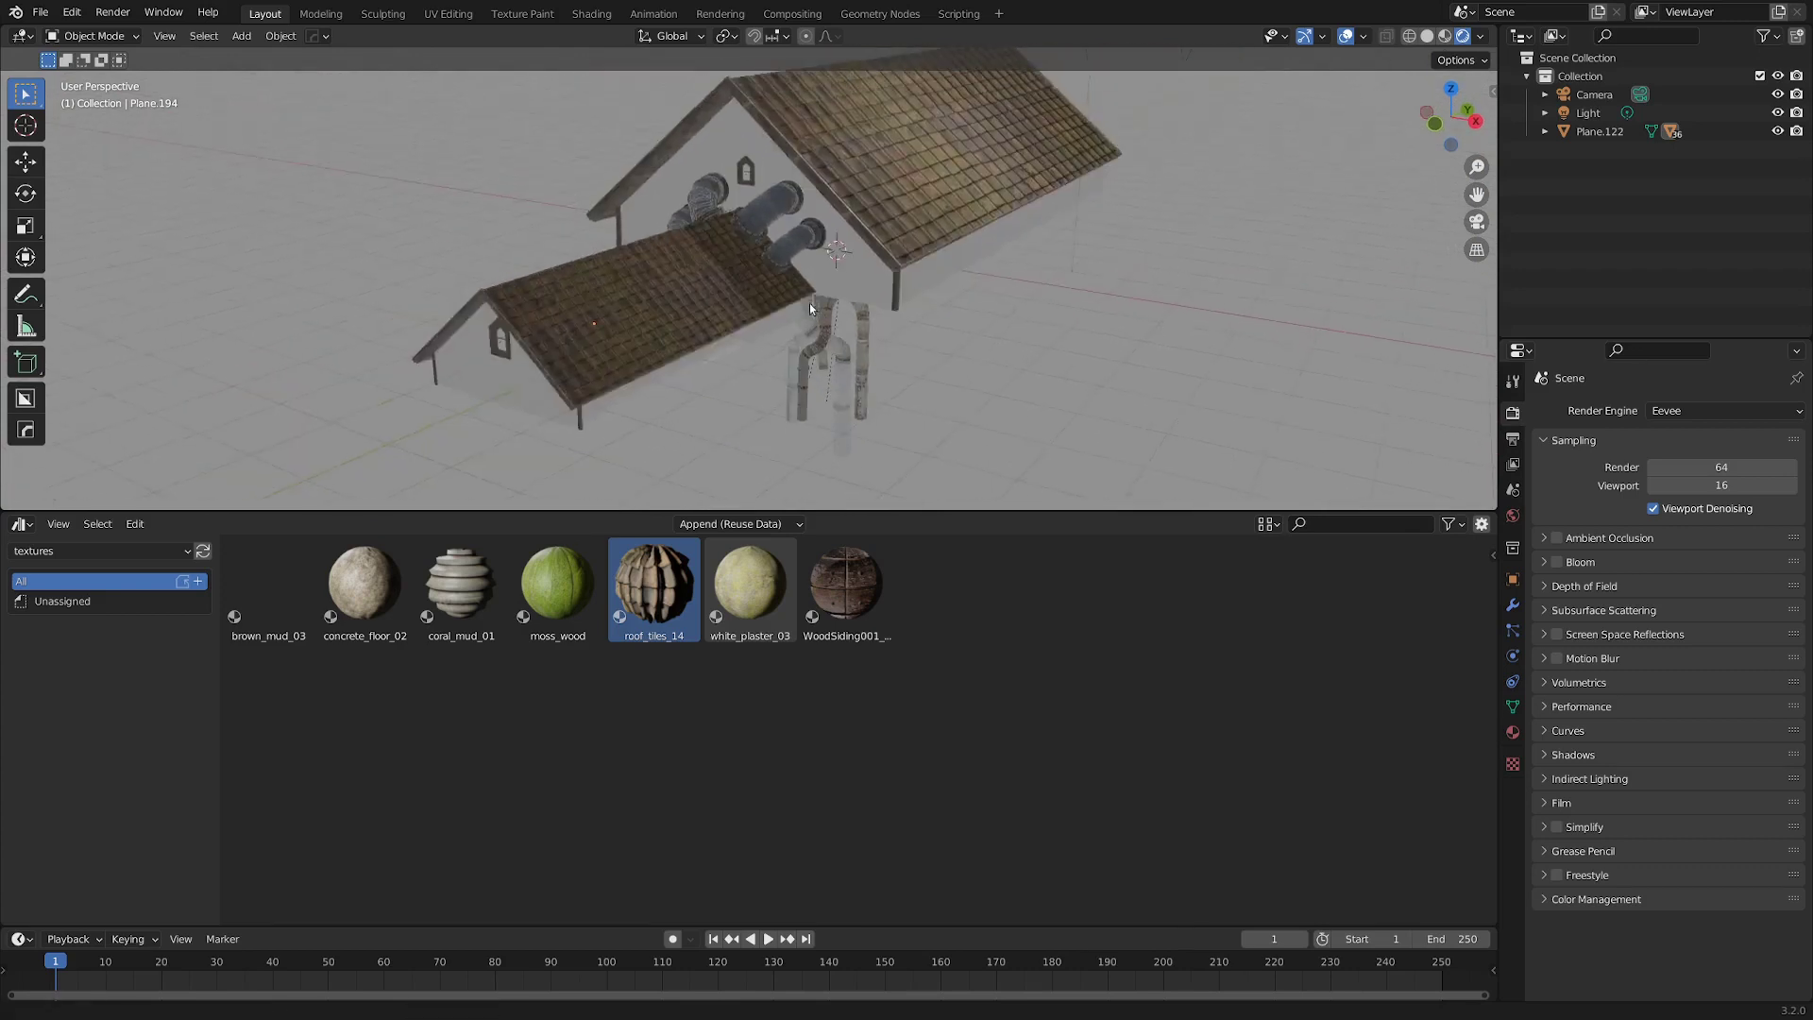
drag(835, 593, 528, 426)
drag(847, 604, 632, 415)
scroll(633, 415, up, 4)
middle_drag(633, 415, 665, 393)
Apply WoodSiding001 to the front and side walls, then maximize the viewport.
scroll(744, 377, up, 3)
scroll(755, 374, down, 5)
drag(845, 617, 820, 369)
scroll(810, 365, down, 4)
middle_drag(799, 354, 835, 417)
scroll(829, 346, up, 2)
scroll(835, 416, up, 2)
scroll(834, 422, down, 2)
key(ctrl+space)
Orbit around the house to inspect the untextured gables.
scroll(847, 434, down, 3)
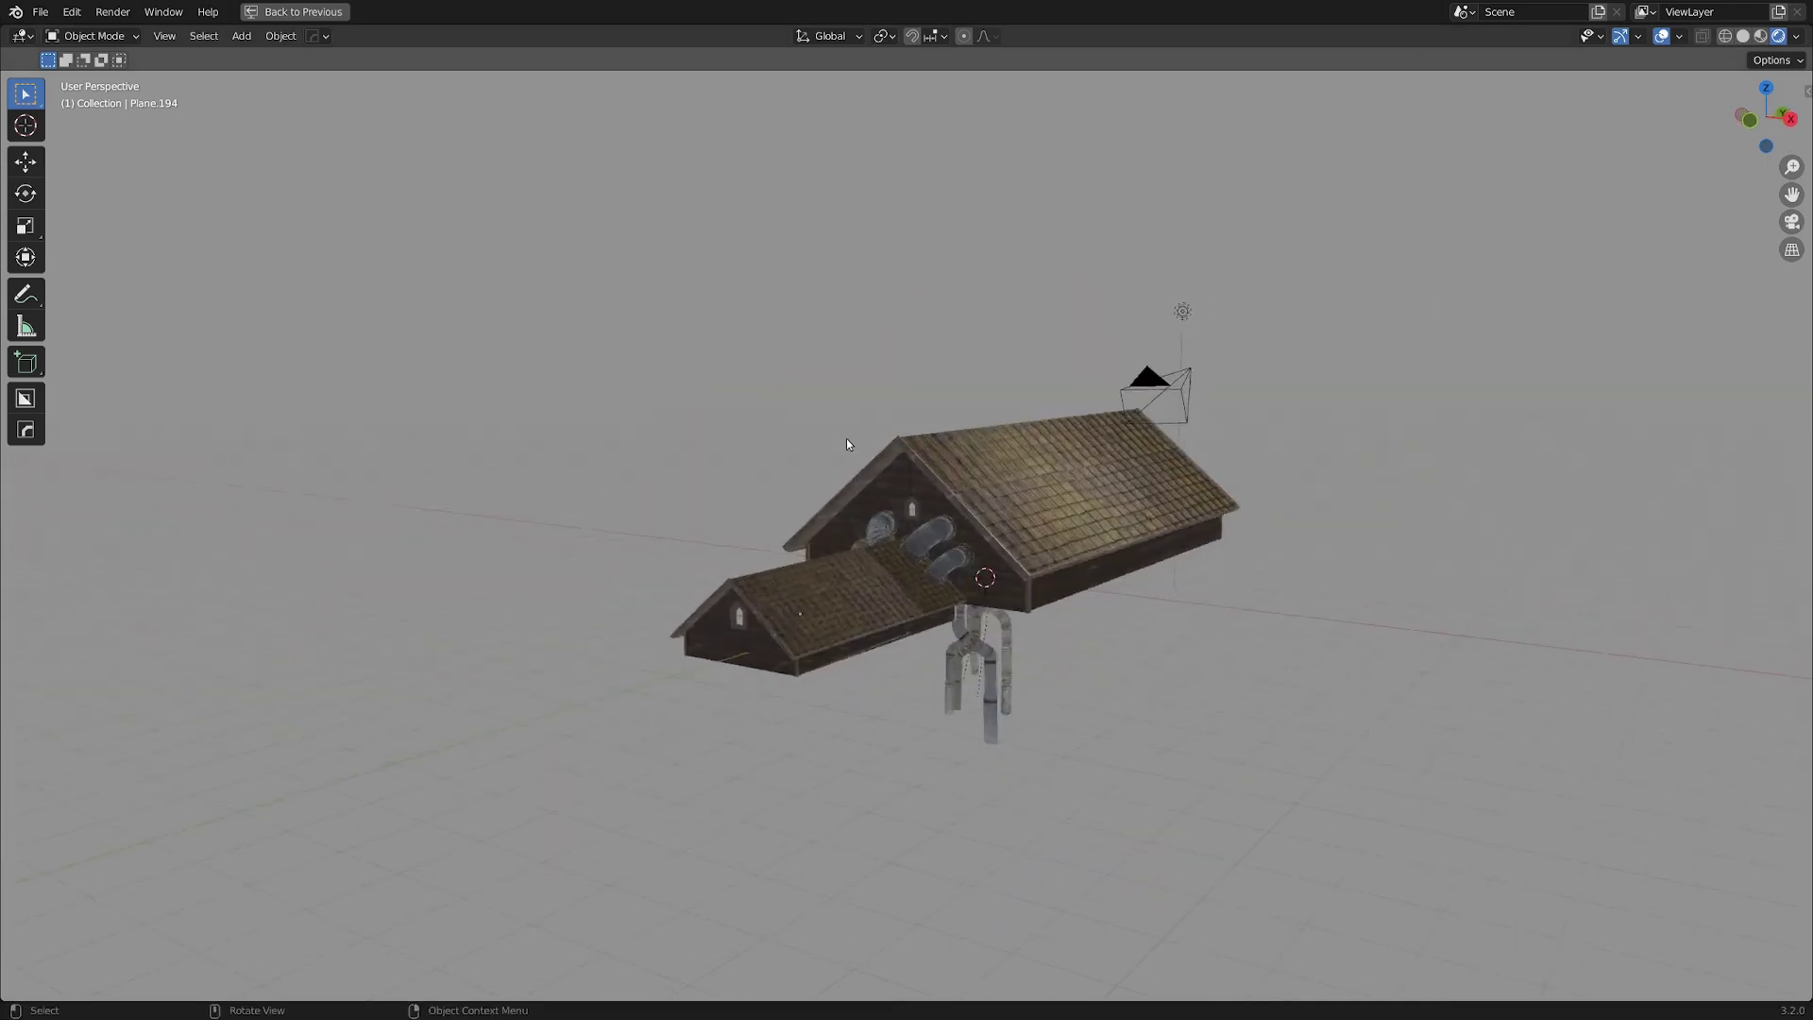
scroll(871, 436, up, 2)
middle_drag(871, 441, 882, 463)
scroll(886, 470, up, 4)
mouse_move(891, 480)
middle_down()
mouse_move(902, 497)
mouse_move(922, 483)
middle_up()
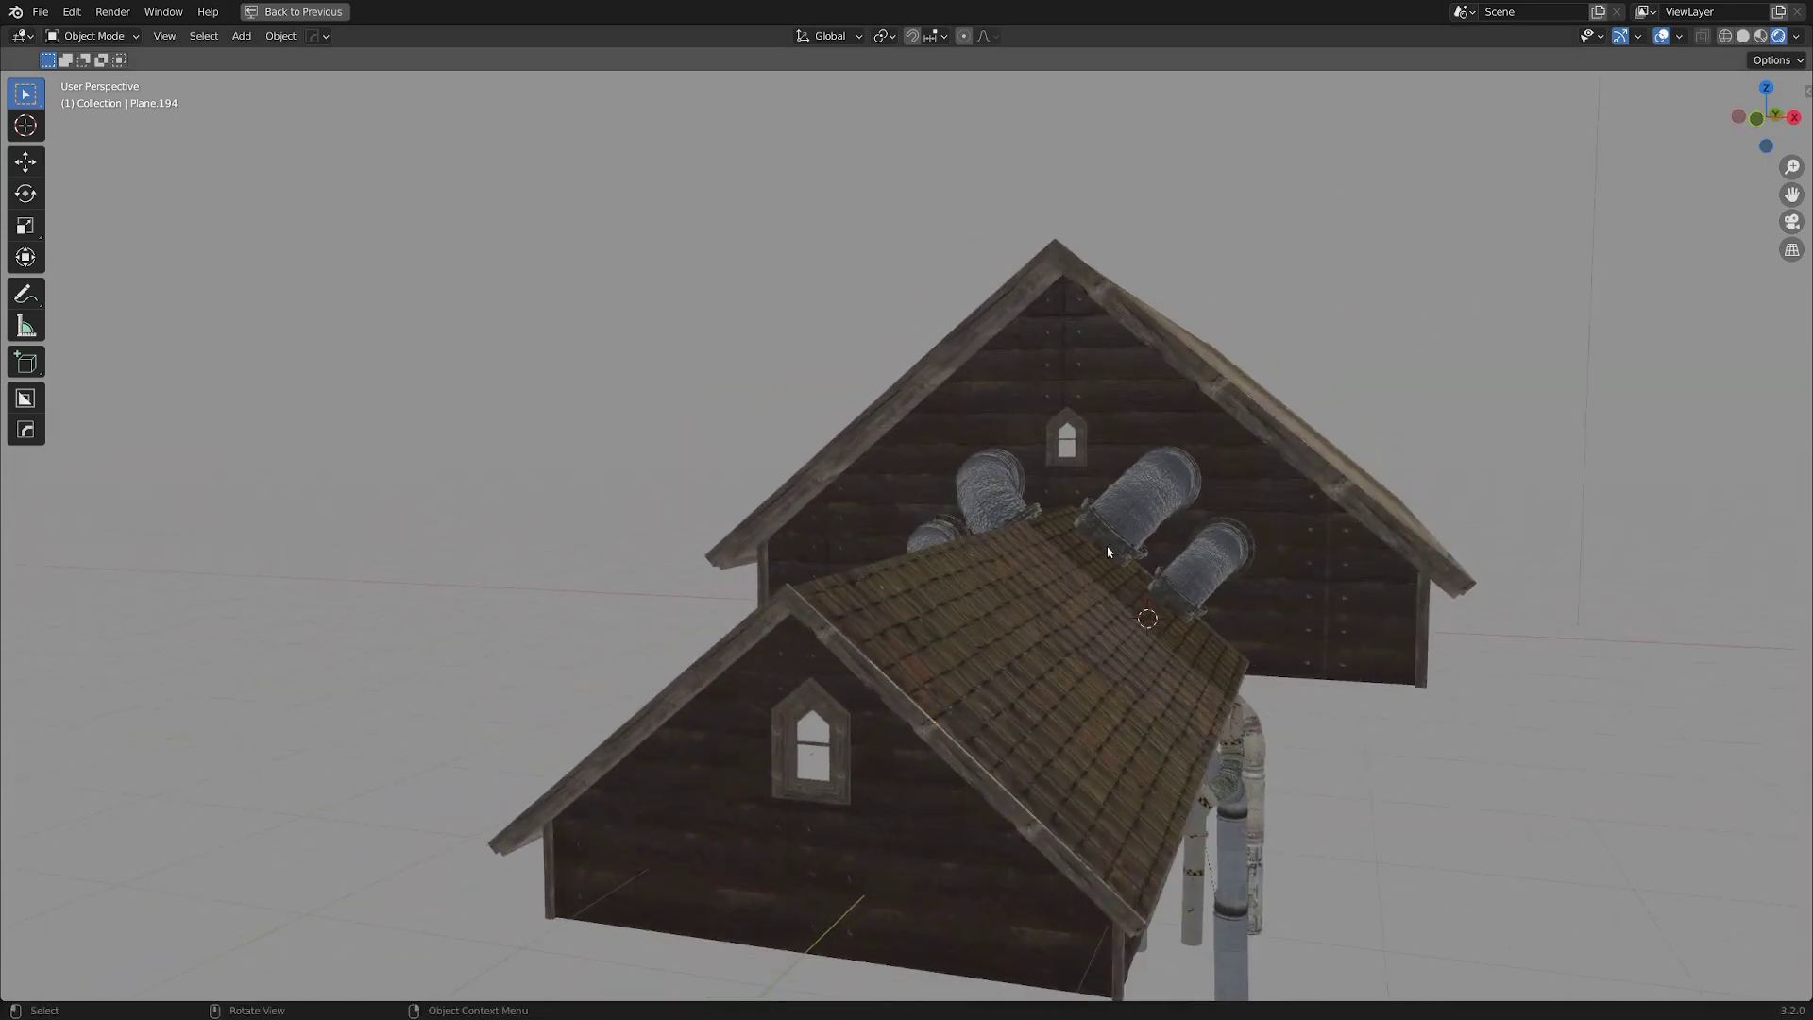
middle_drag(1108, 551, 1437, 616)
scroll(1029, 661, down, 4)
Apply WoodSiding001 to the gable wall and the remaining walls.
key(ctrl+space)
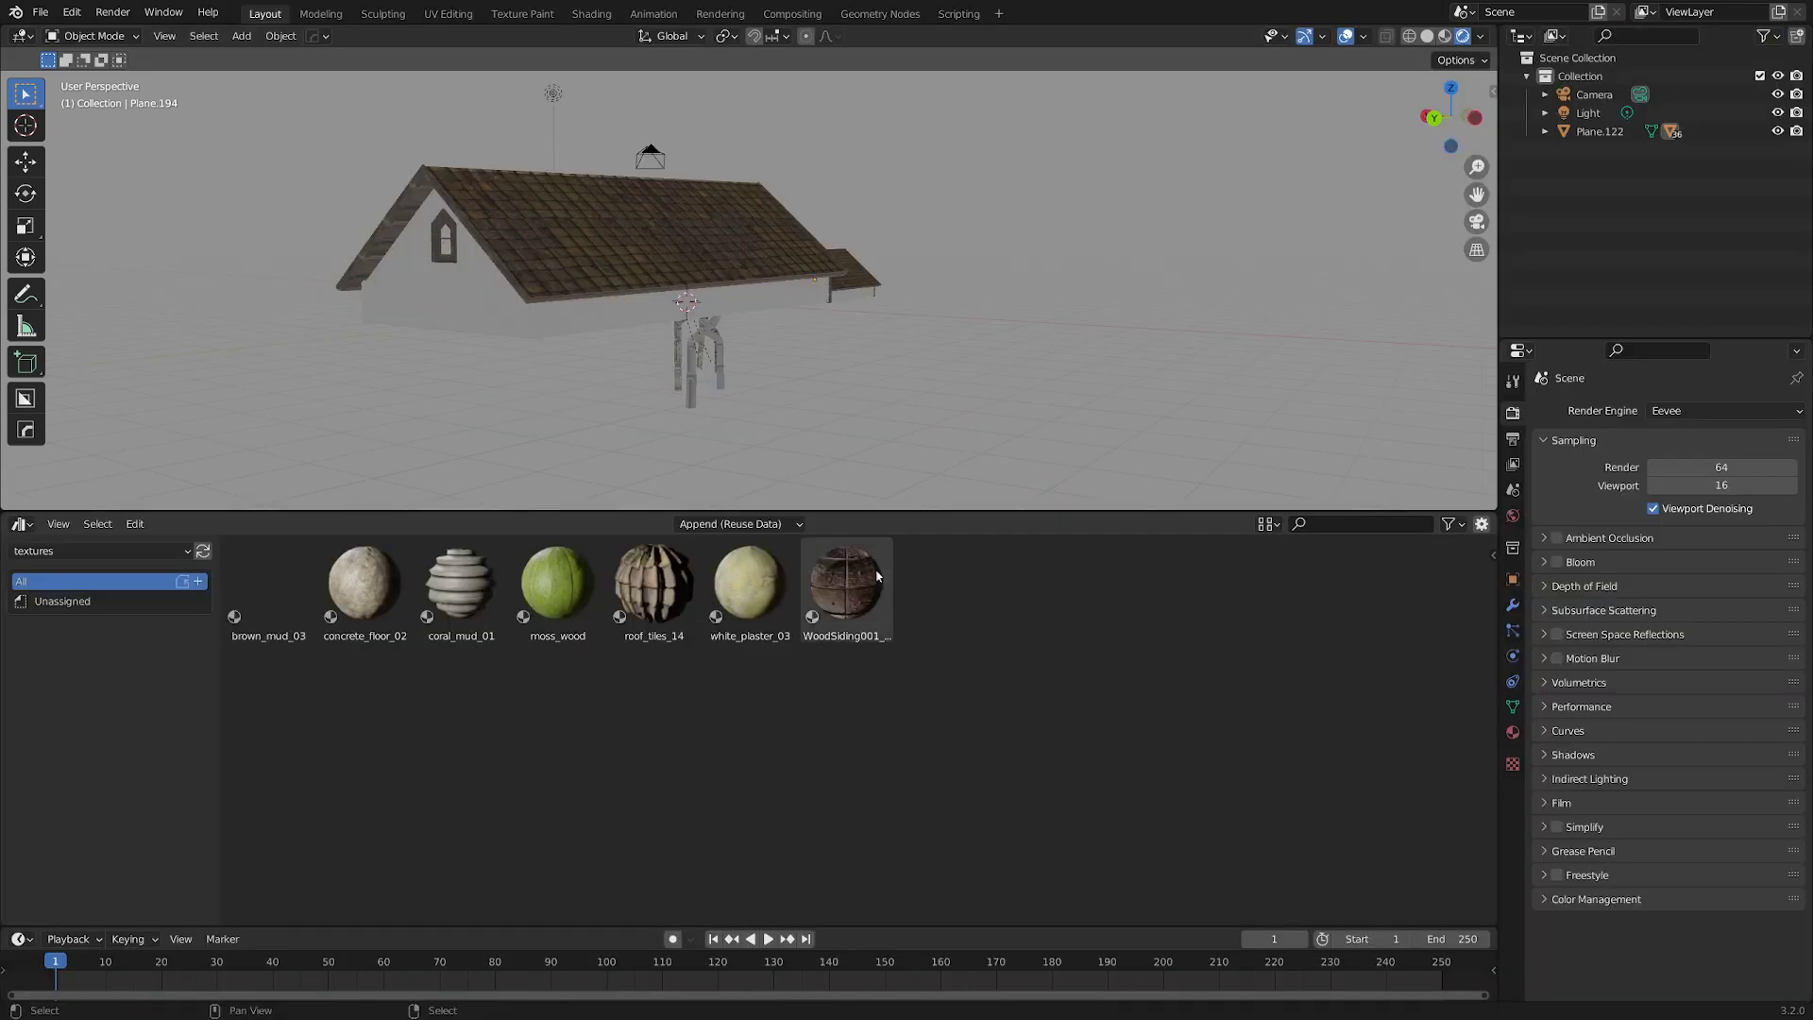
drag(876, 576, 459, 298)
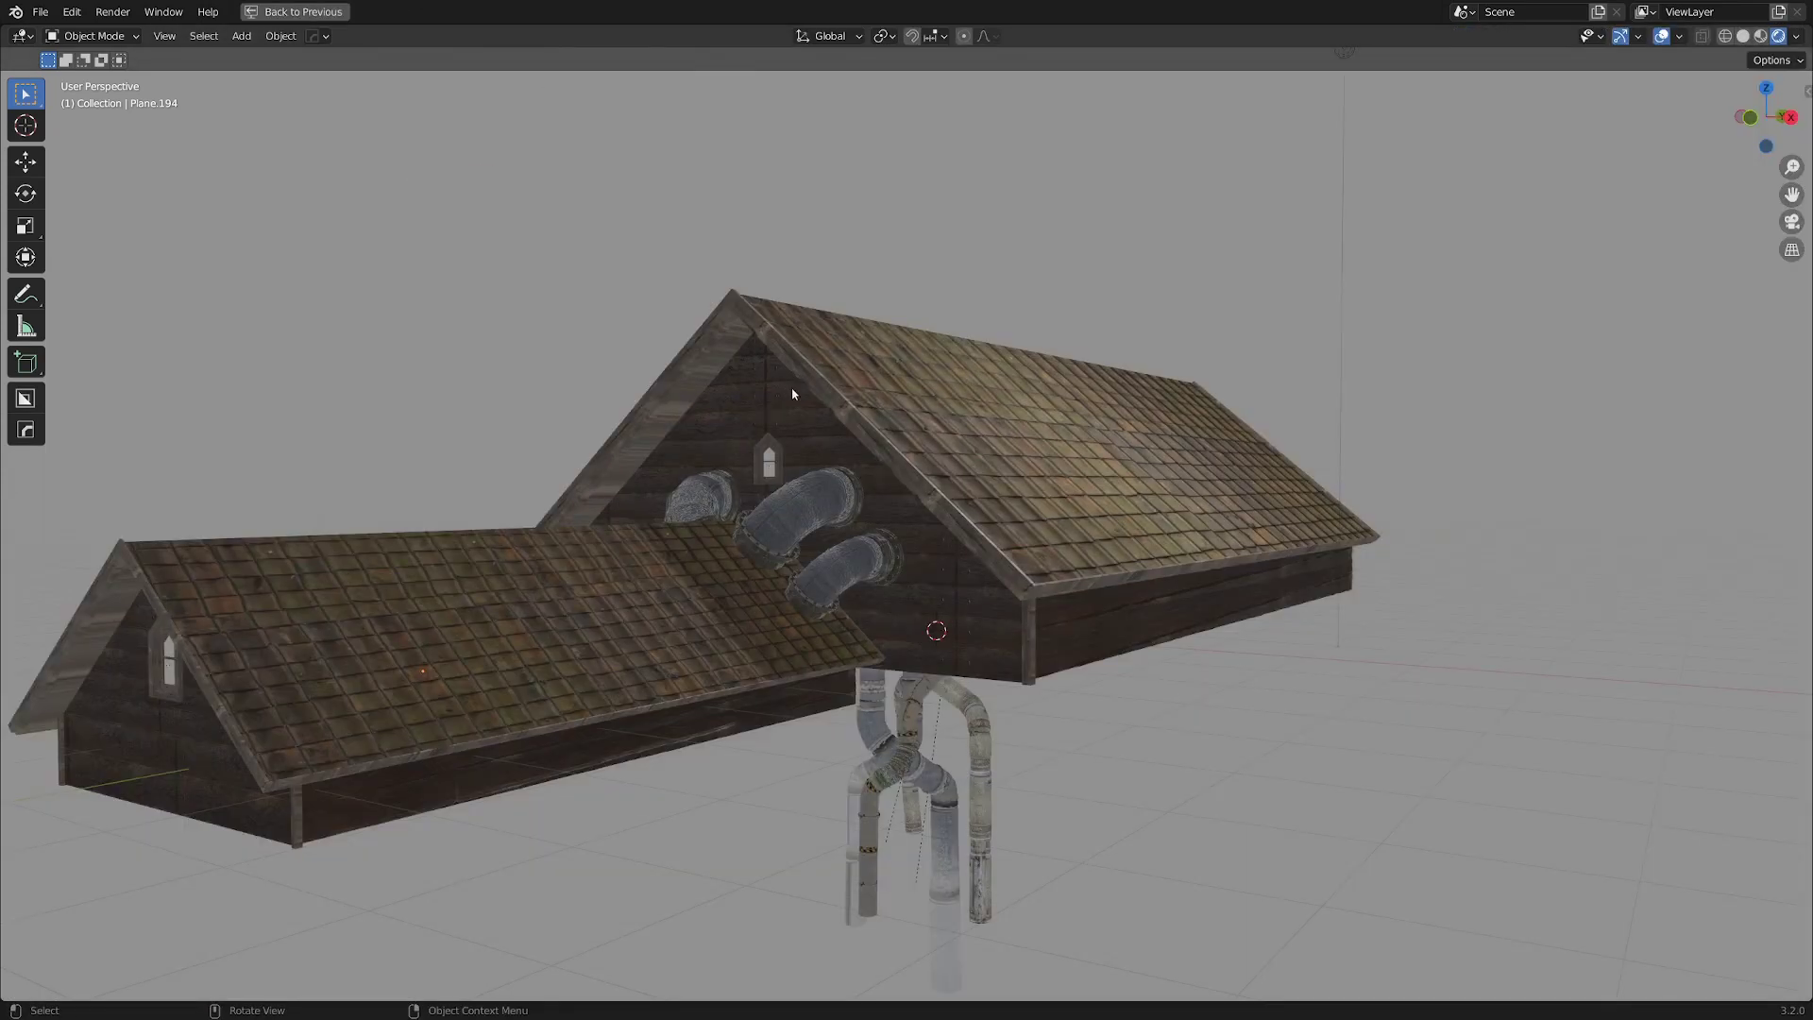
middle_drag(791, 387, 1050, 375)
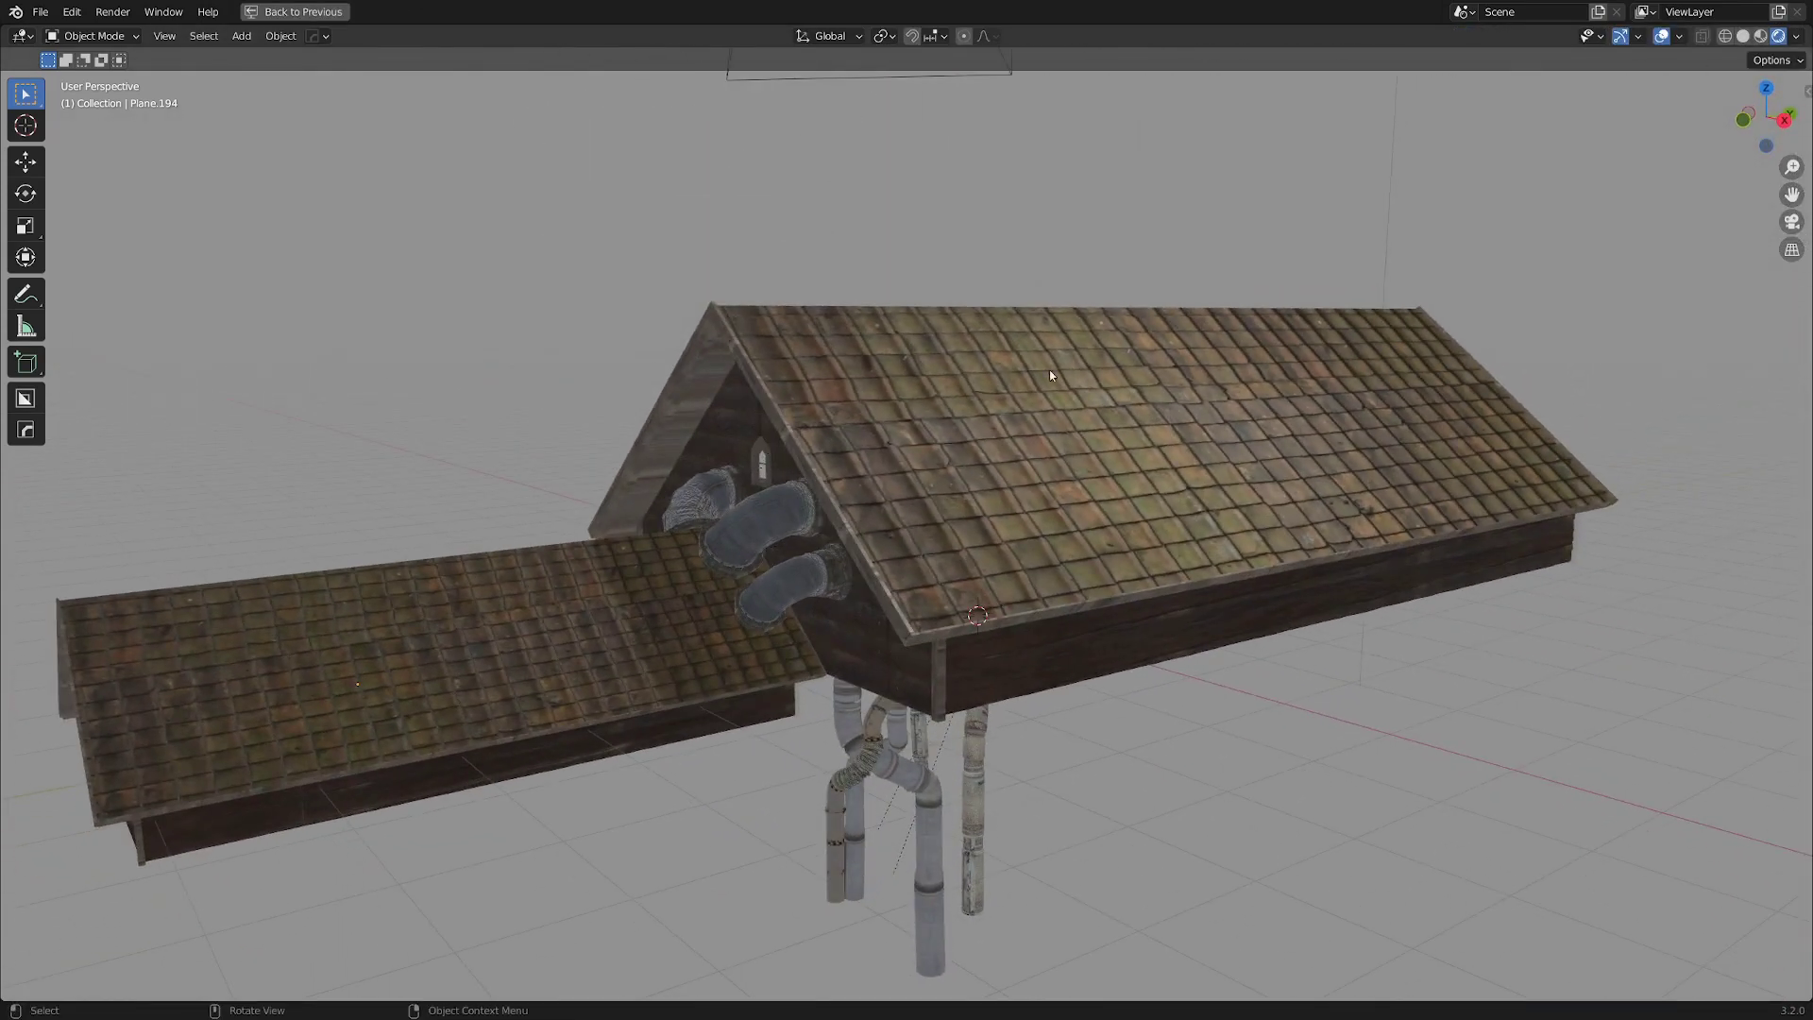